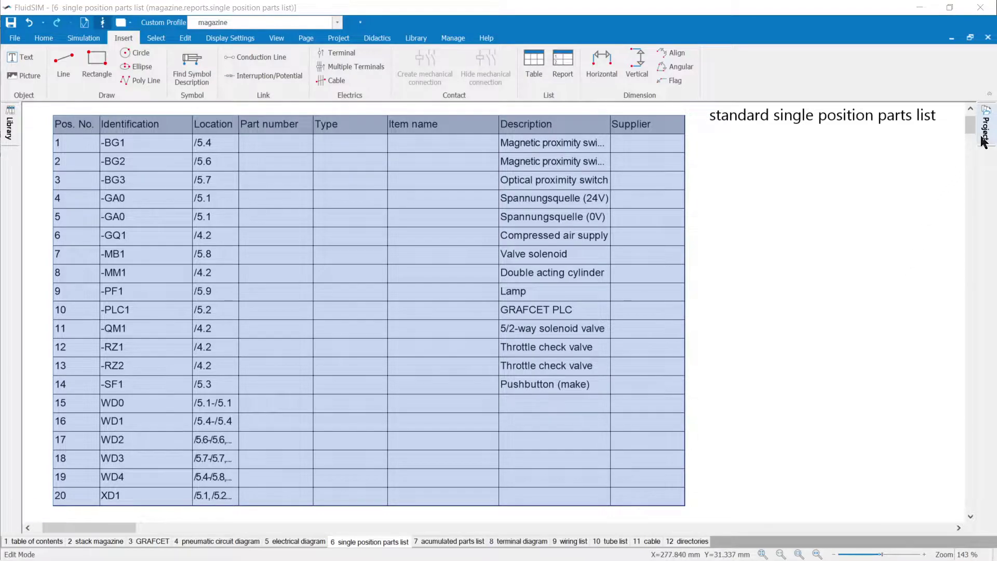
{"action": "mouse_move", "coordinate": [986, 136]}
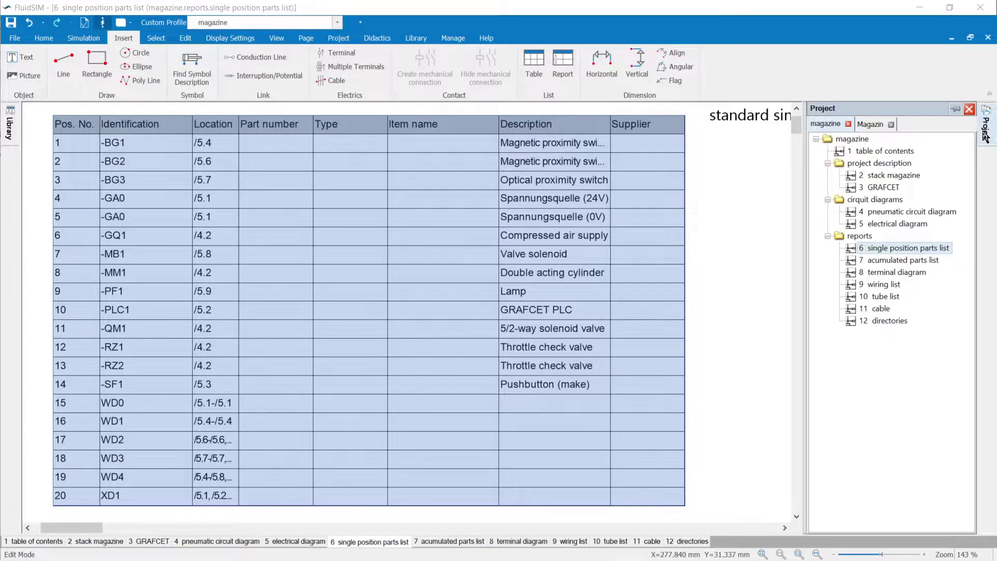
{"action": "left_click", "coordinate": [882, 163]}
{"action": "left_click", "coordinate": [879, 201]}
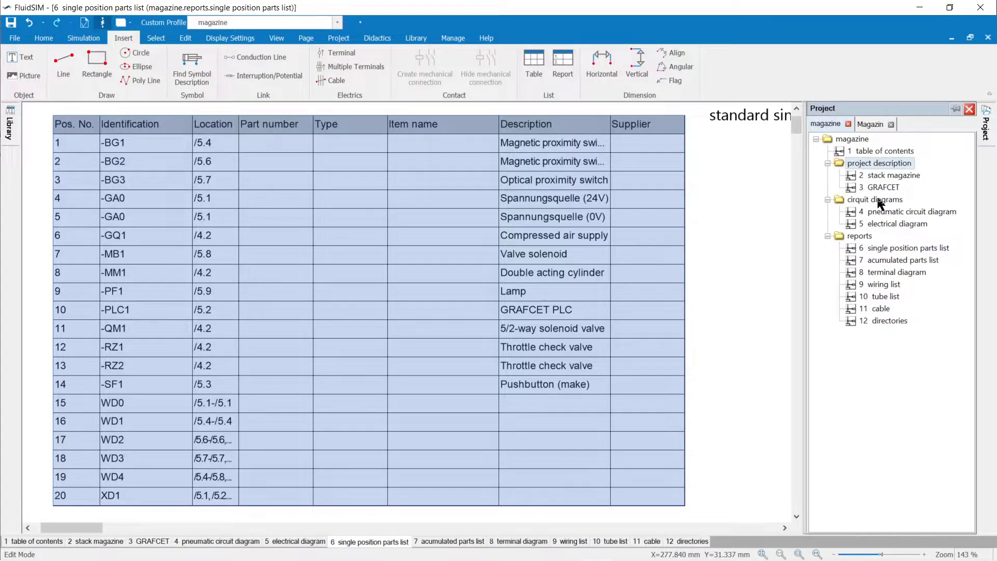
{"action": "left_click", "coordinate": [860, 237]}
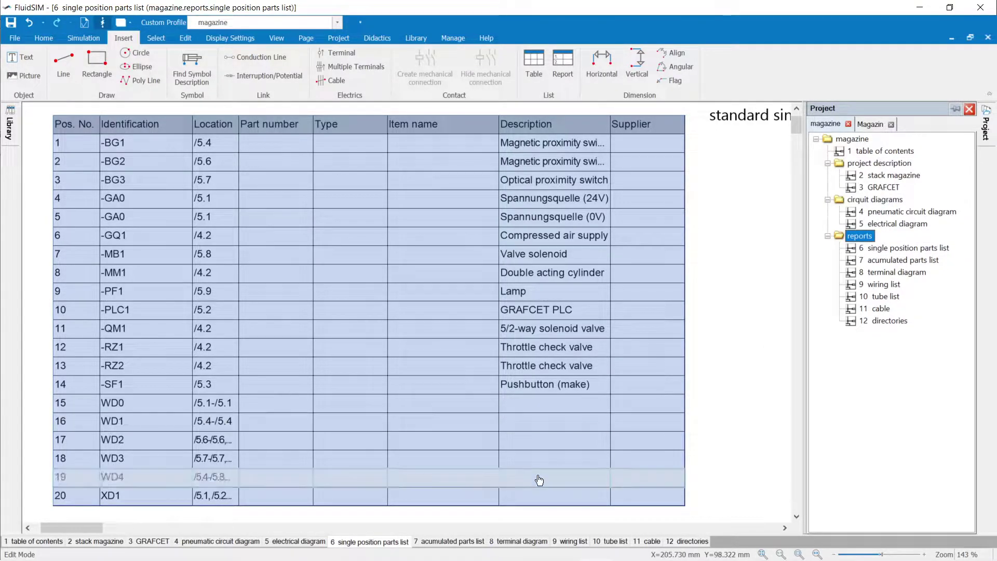
{"action": "left_click", "coordinate": [232, 542]}
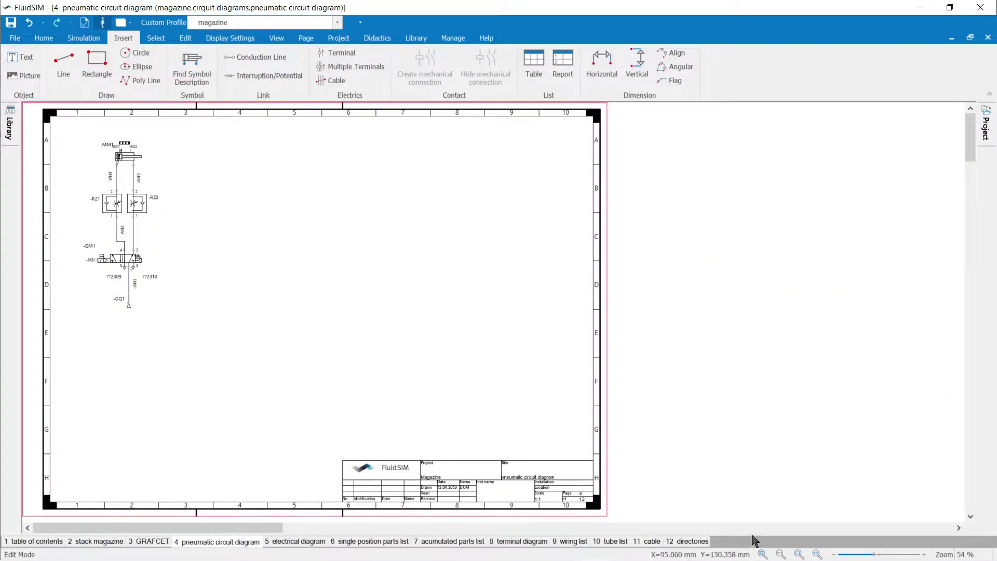
{"action": "left_click", "coordinate": [816, 555]}
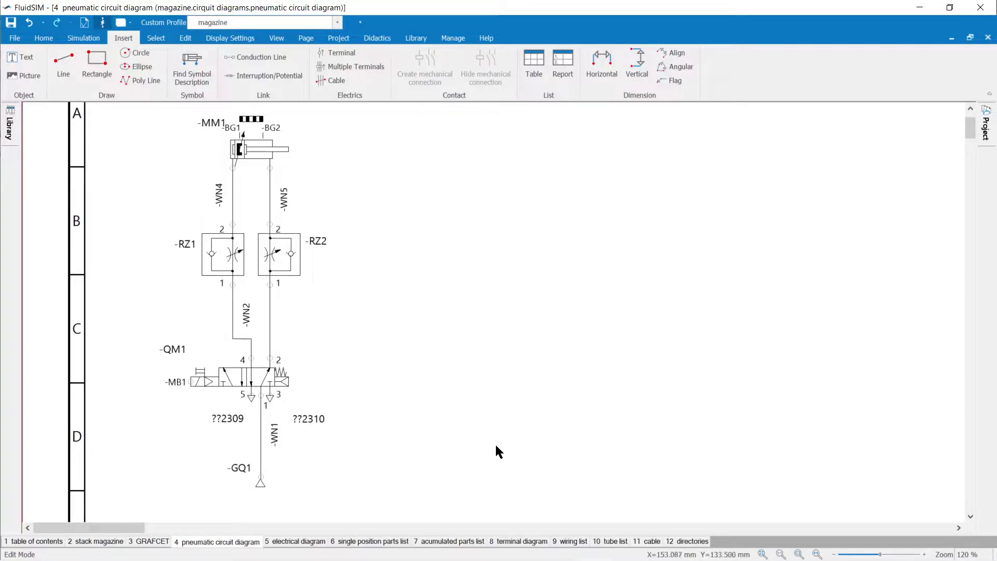
{"action": "left_click", "coordinate": [298, 542]}
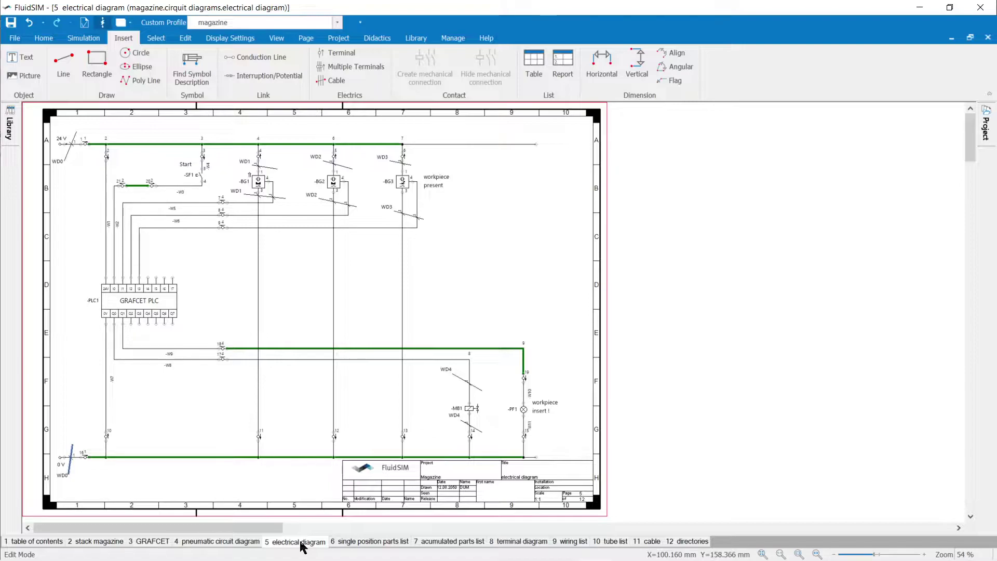
{"action": "left_click", "coordinate": [367, 542]}
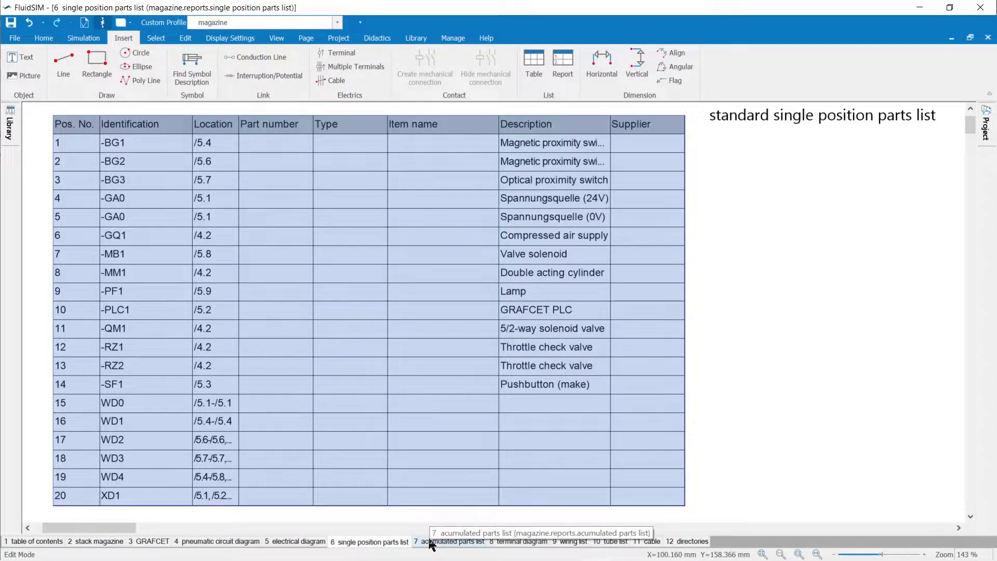
Start a new report from the Single Position Parts List template
{"action": "mouse_move", "coordinate": [986, 124]}
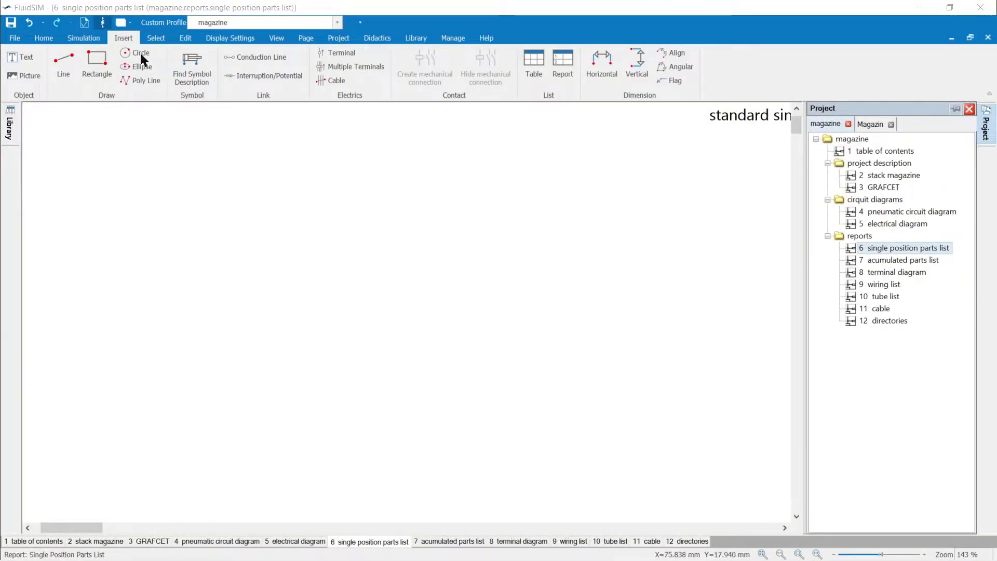
{"action": "left_click", "coordinate": [123, 39]}
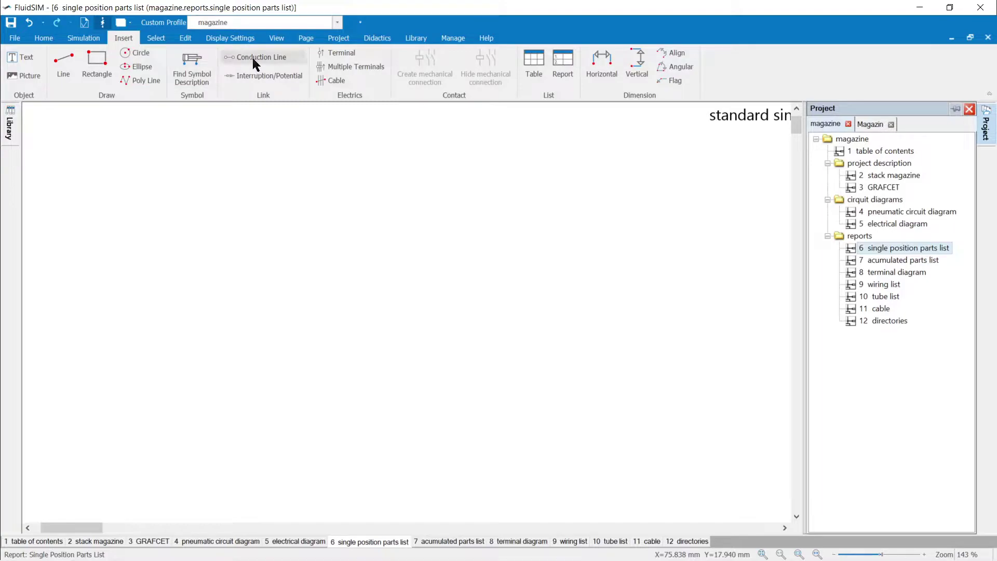
{"action": "left_click", "coordinate": [563, 56]}
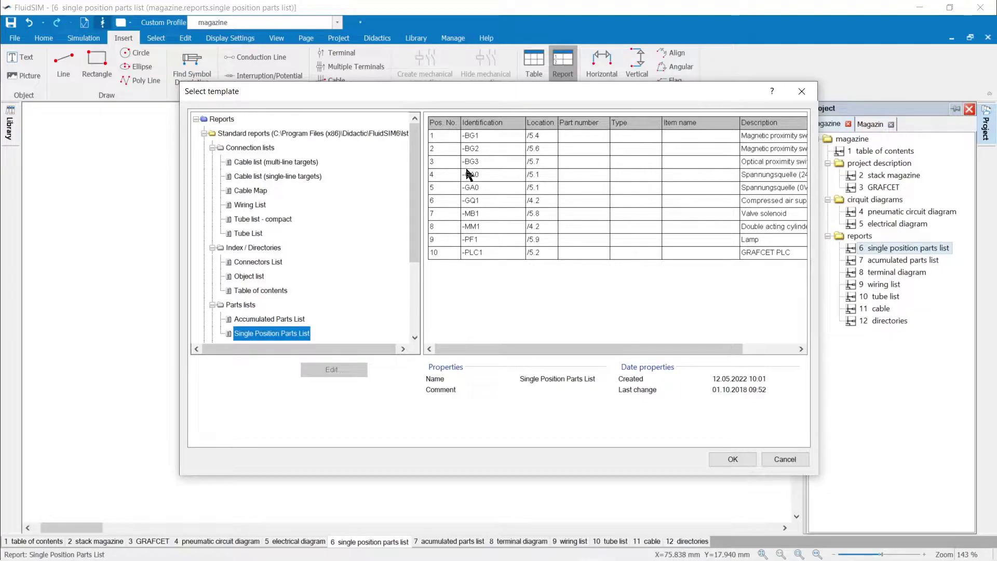
{"action": "scroll", "coordinate": [384, 253], "scroll_direction": "down", "scroll_amount": 3}
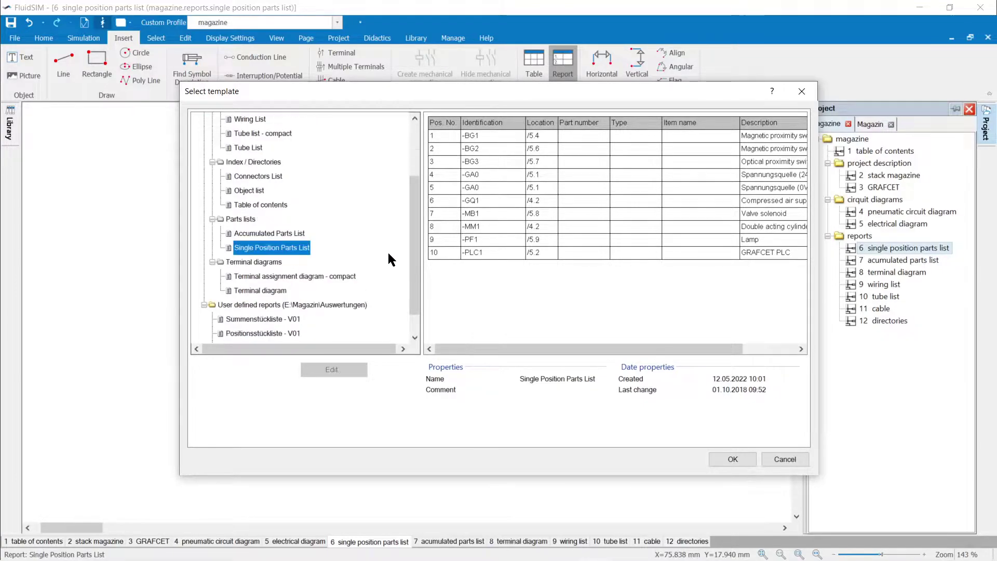
{"action": "scroll", "coordinate": [380, 253], "scroll_direction": "up", "scroll_amount": 2}
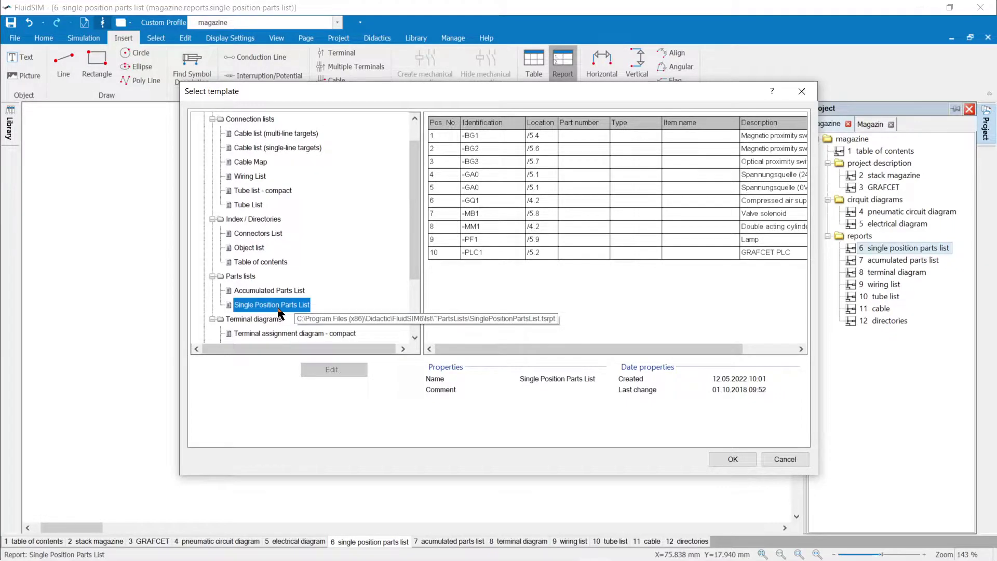
{"action": "left_click", "coordinate": [731, 459]}
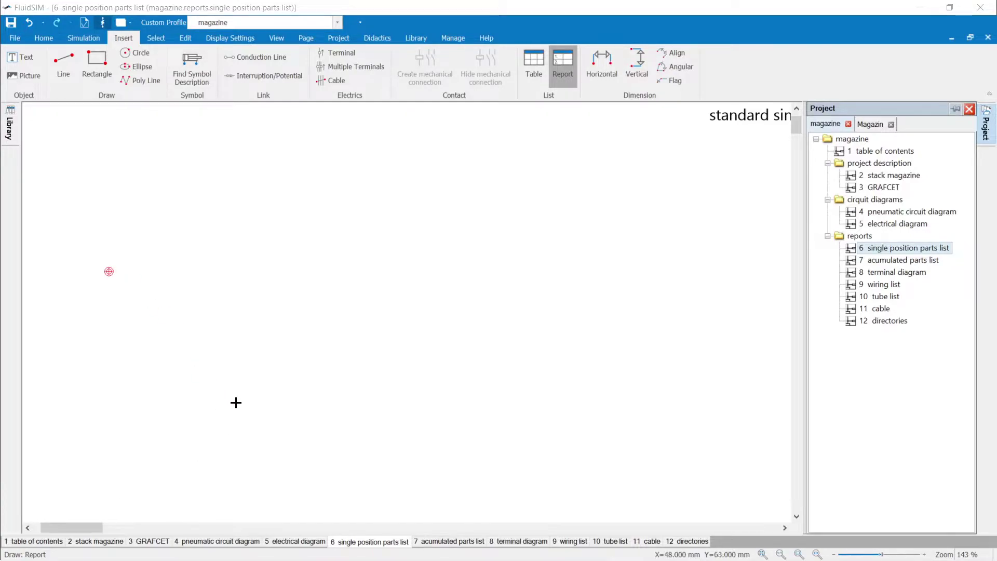
Place the parts list at the page's top-left, limited to the two circuit diagram pages
{"action": "left_click", "coordinate": [53, 127]}
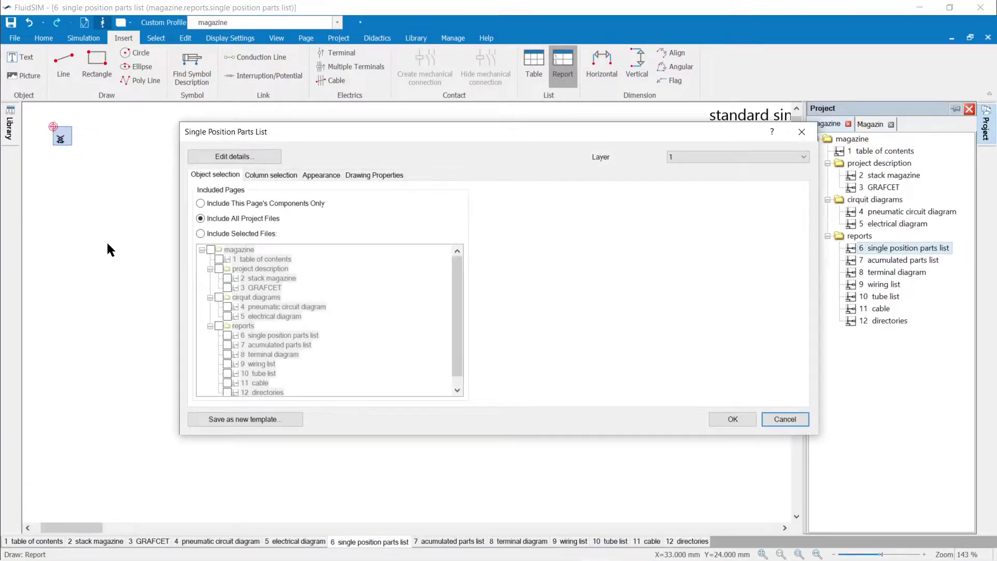
{"action": "left_click", "coordinate": [200, 233]}
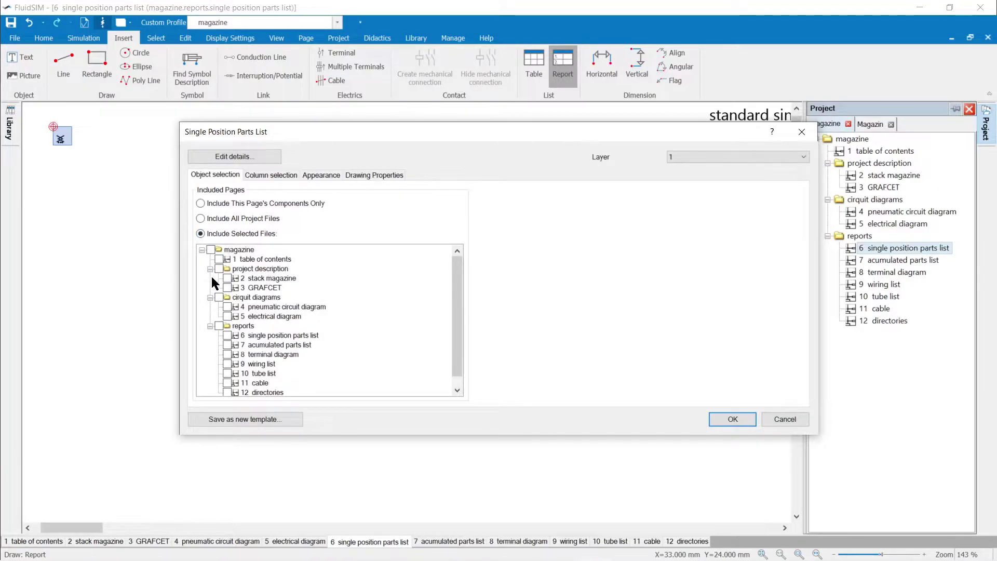
{"action": "left_click", "coordinate": [218, 298]}
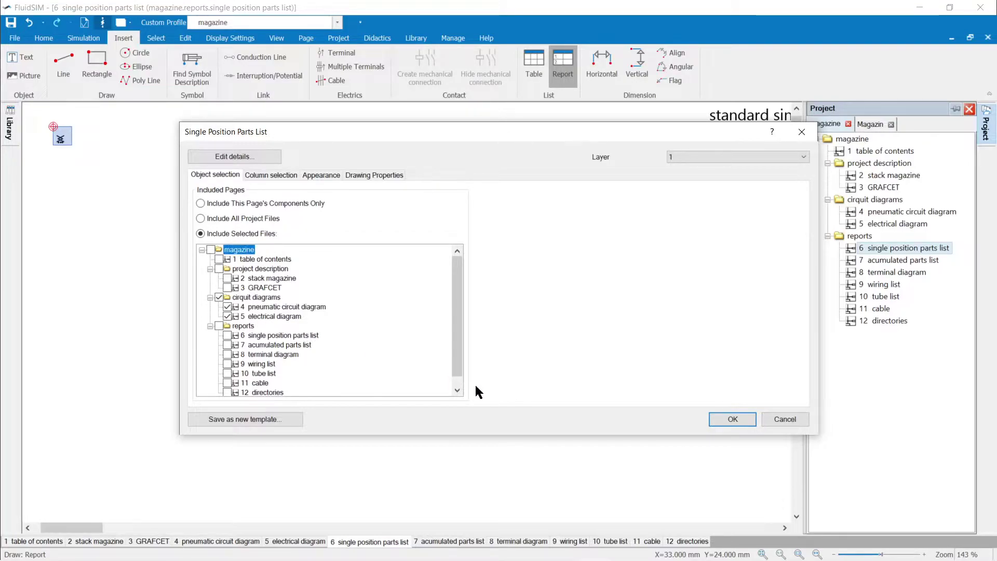
{"action": "left_click", "coordinate": [724, 420]}
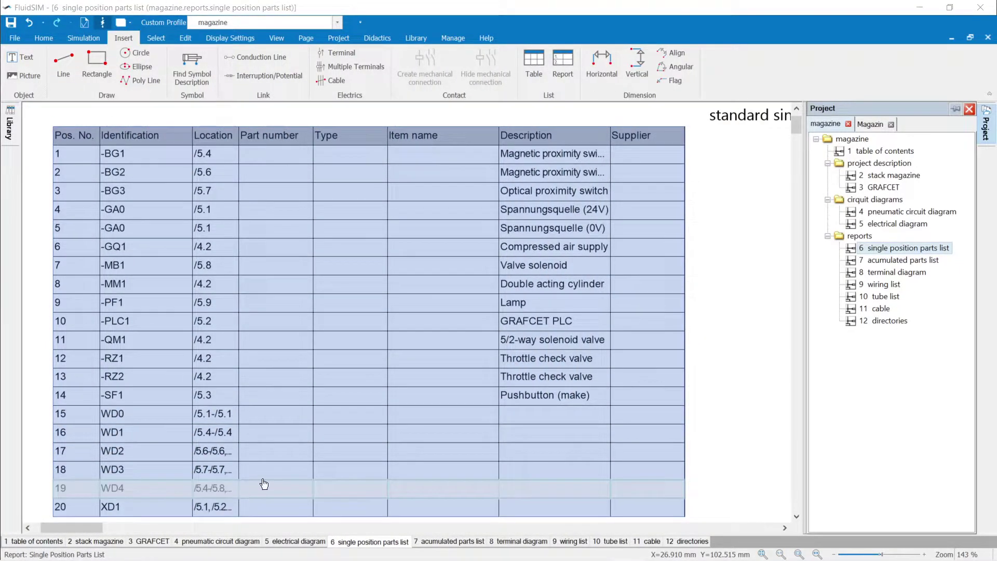
Review the parts list's column, appearance, placement and detailed column format settings
{"action": "double_click", "coordinate": [293, 339]}
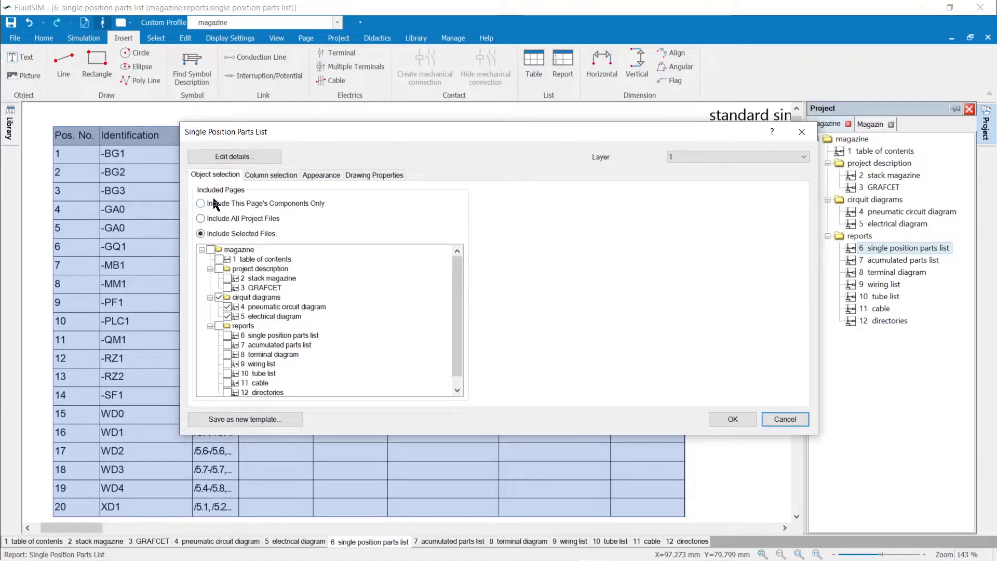
{"action": "left_click", "coordinate": [264, 173]}
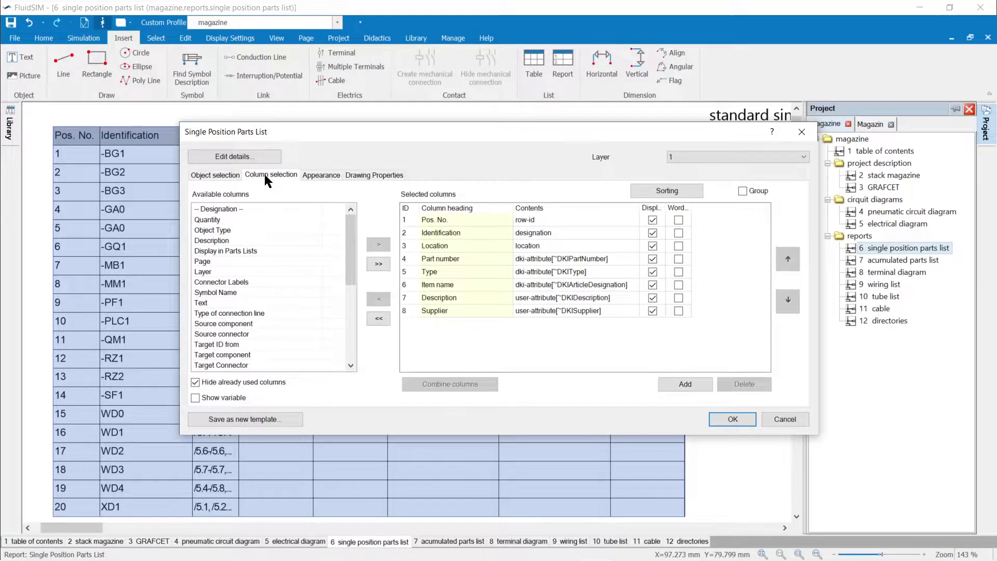
{"action": "left_click", "coordinate": [324, 174]}
{"action": "left_click", "coordinate": [359, 175]}
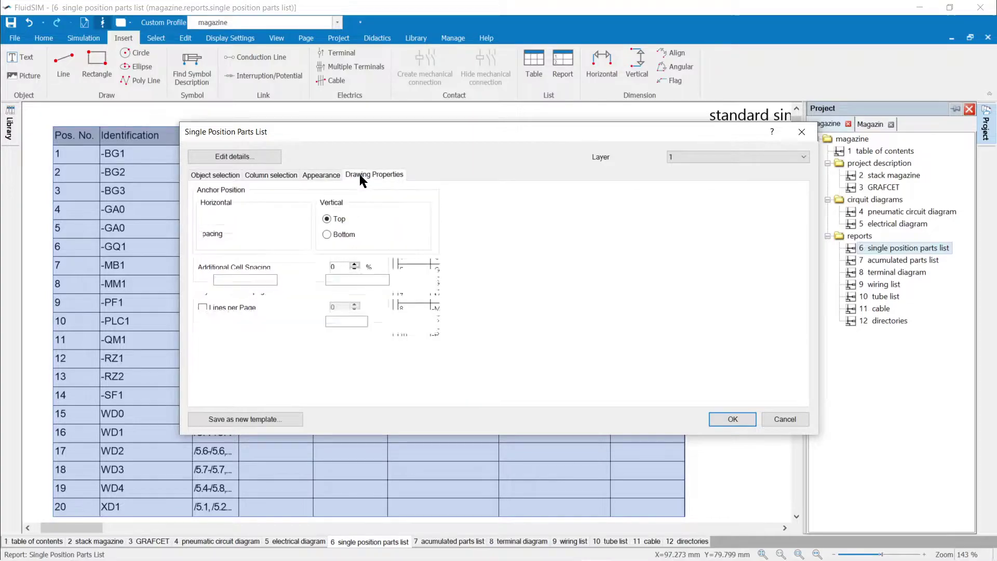
{"action": "left_click", "coordinate": [227, 157]}
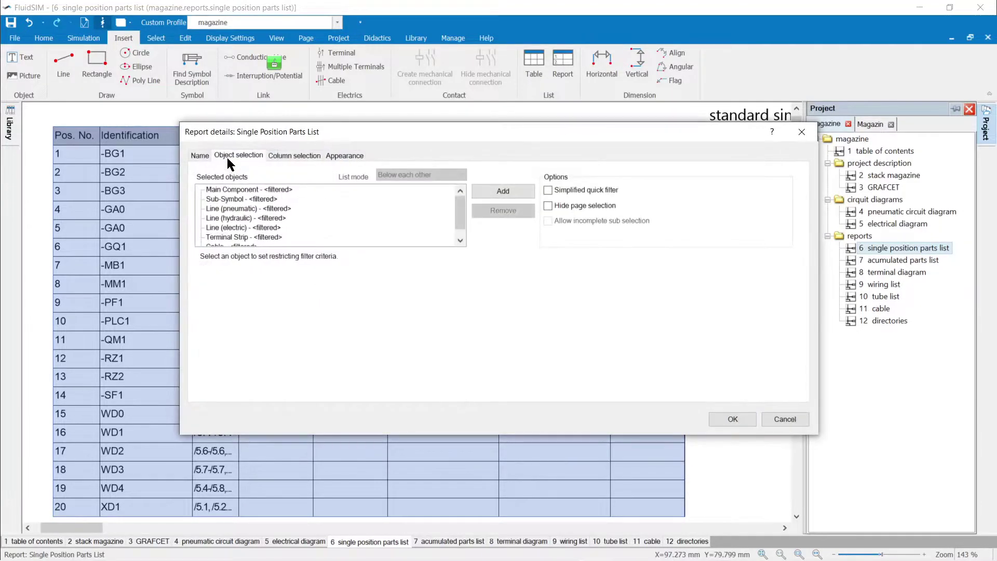
{"action": "left_click", "coordinate": [283, 155]}
{"action": "left_click", "coordinate": [339, 157]}
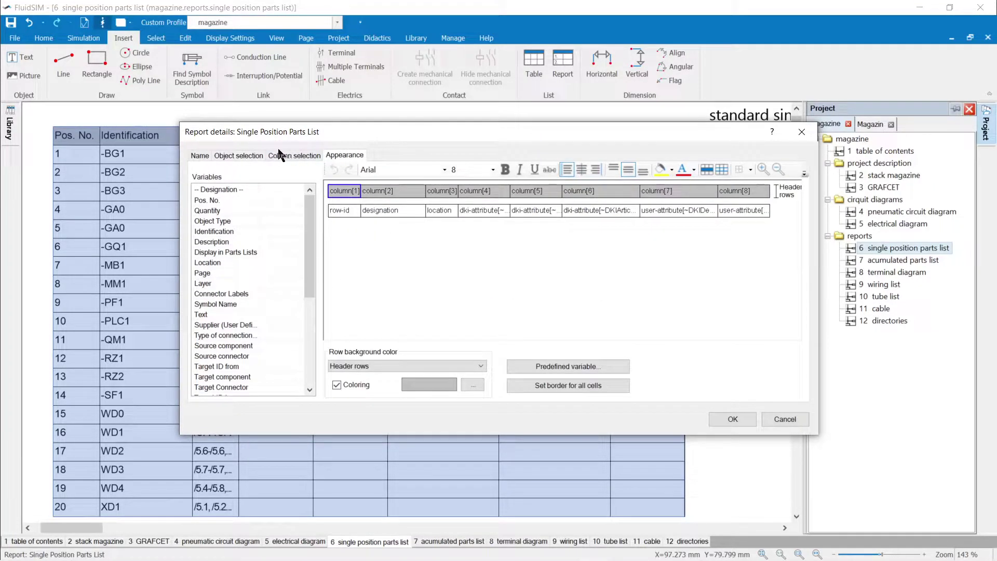
Keep the table on layer 1 and save its settings as a new template
{"action": "left_click", "coordinate": [803, 132]}
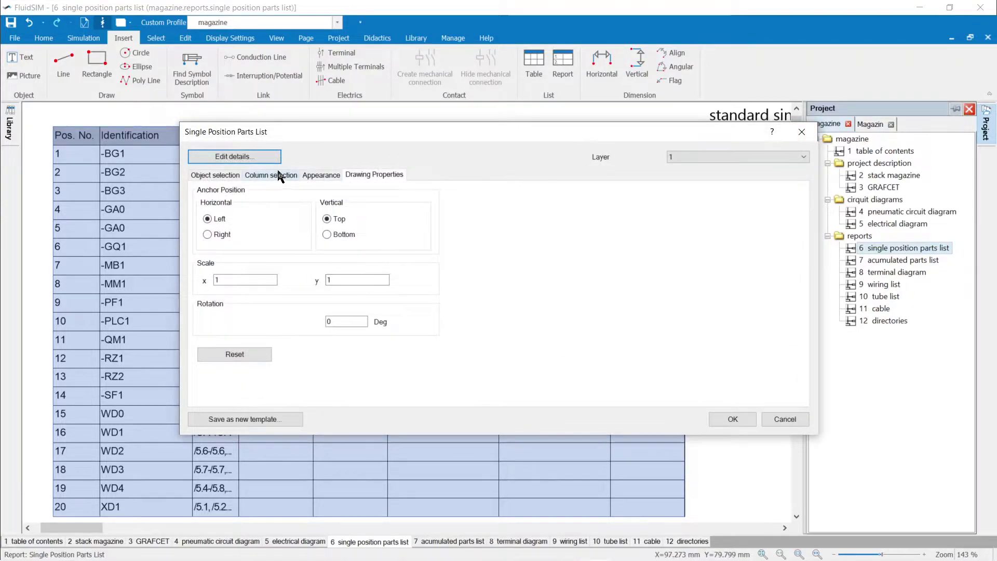
{"action": "left_click", "coordinate": [791, 156]}
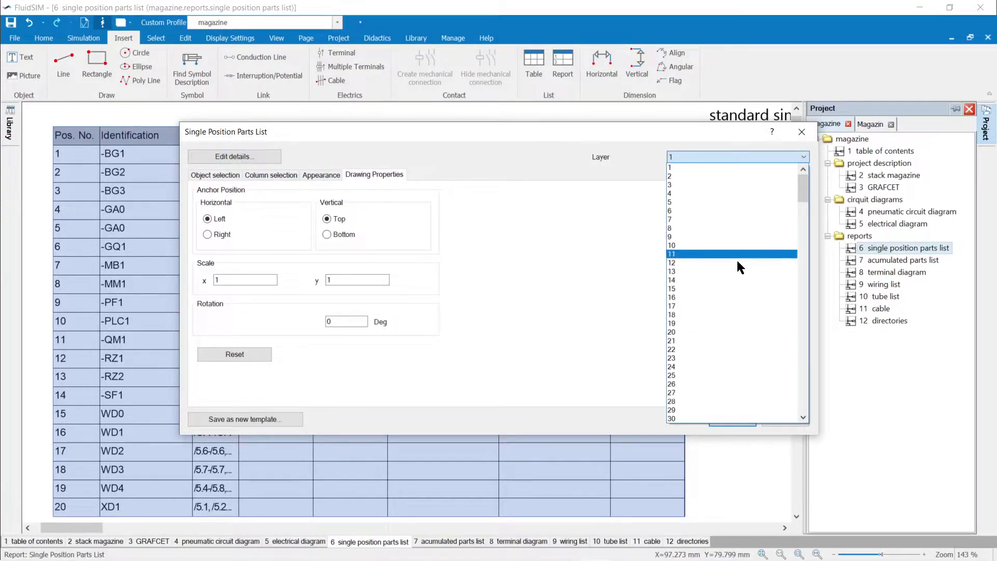
{"action": "left_click", "coordinate": [523, 164]}
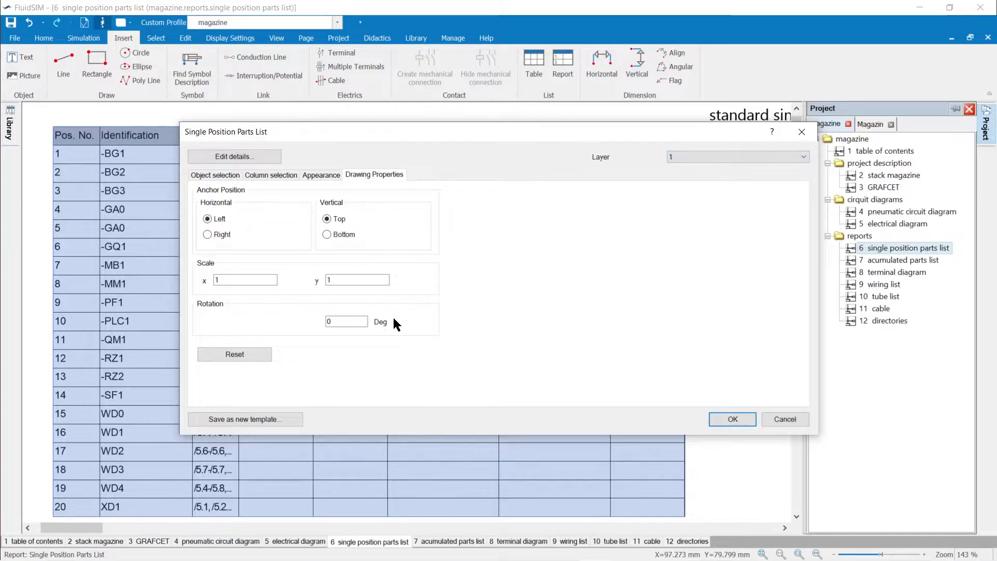
{"action": "left_click", "coordinate": [254, 420]}
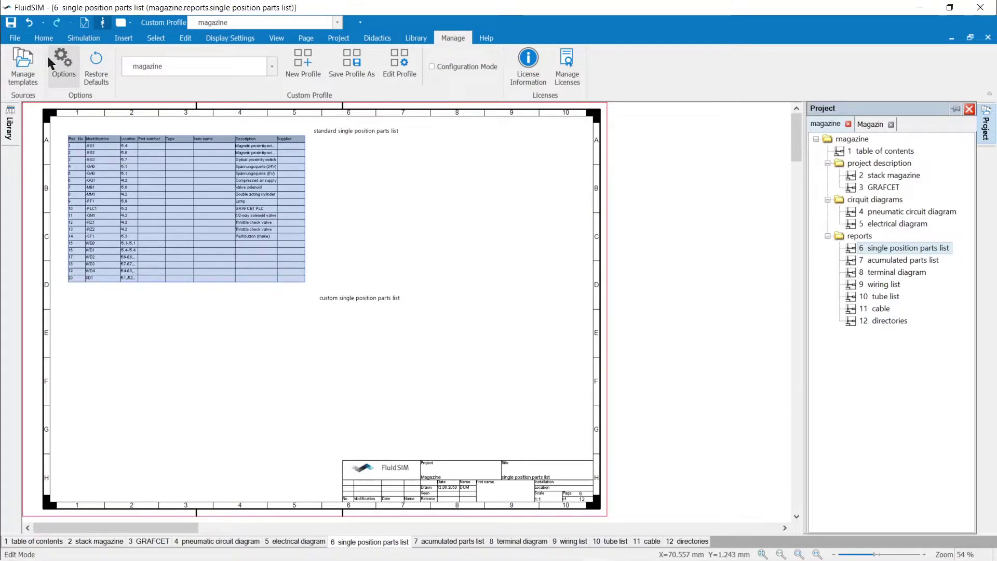
Preview the standard cable list, Cable Map and Single Position Parts List report templates
{"action": "left_click", "coordinate": [25, 65]}
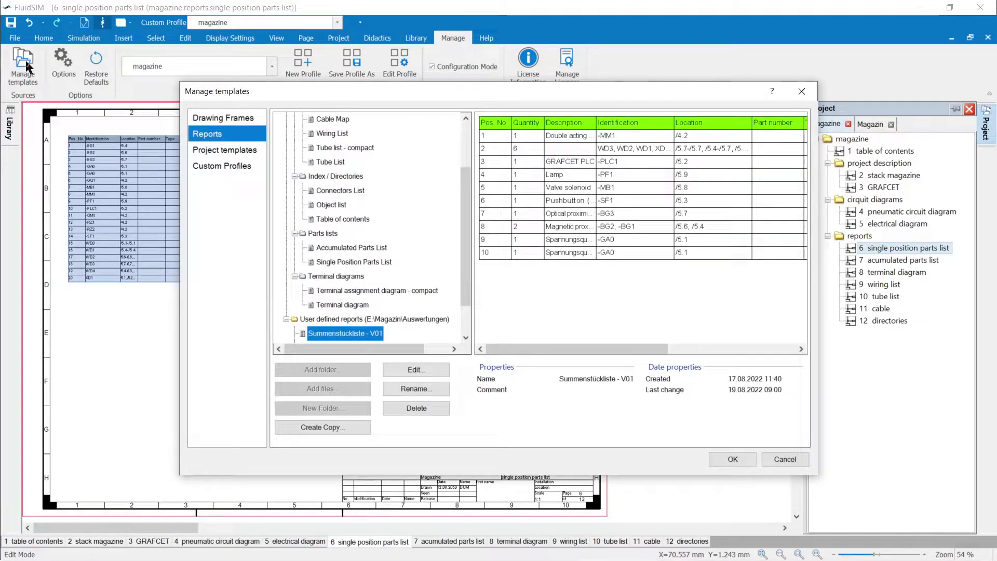
{"action": "left_click_drag", "start_coordinate": [470, 225], "coordinate": [374, 137]}
{"action": "left_click", "coordinate": [374, 133]}
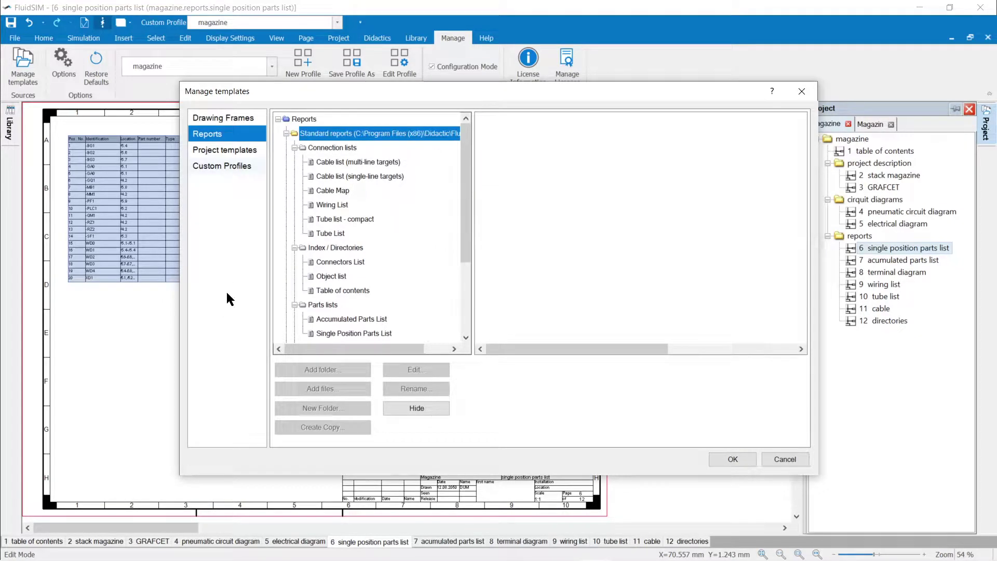
{"action": "left_click", "coordinate": [333, 165]}
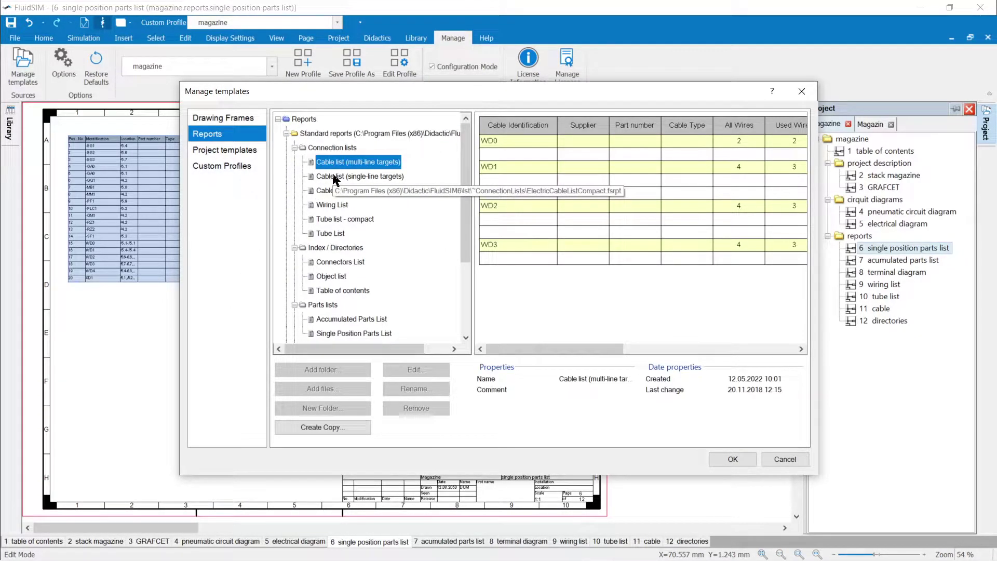
{"action": "left_click", "coordinate": [335, 176]}
{"action": "left_click", "coordinate": [338, 193]}
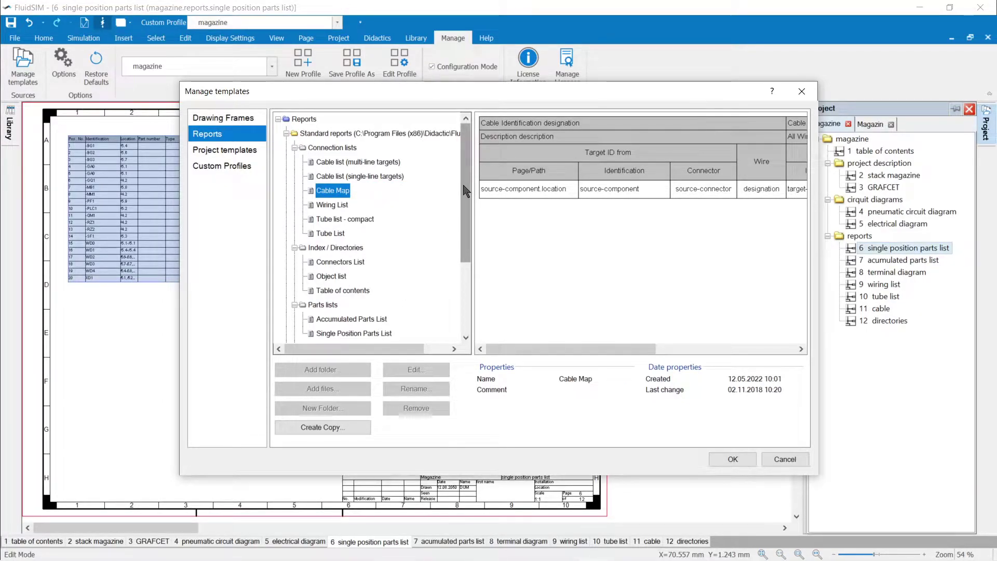
{"action": "left_click_drag", "start_coordinate": [466, 191], "coordinate": [469, 218]}
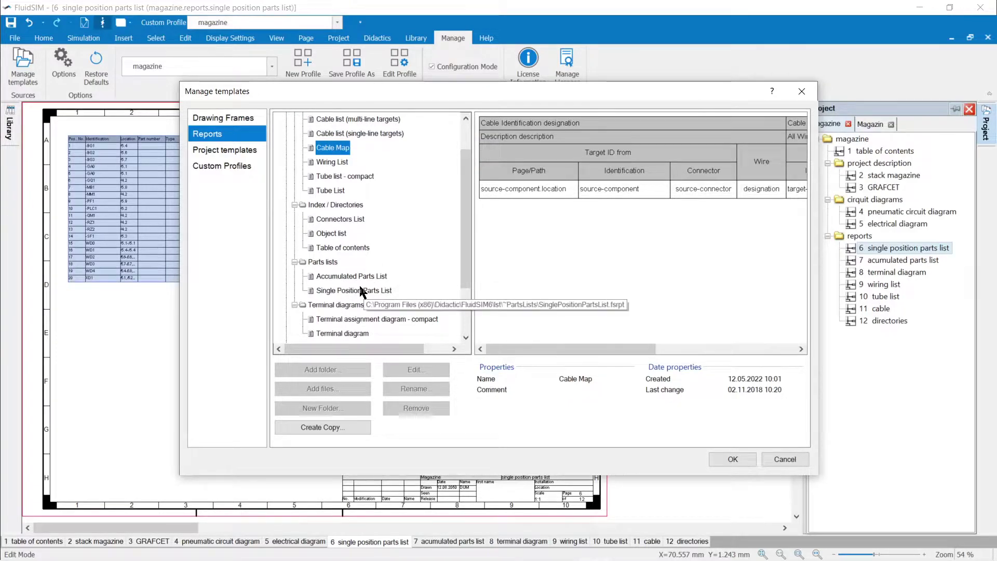
{"action": "left_click", "coordinate": [356, 292]}
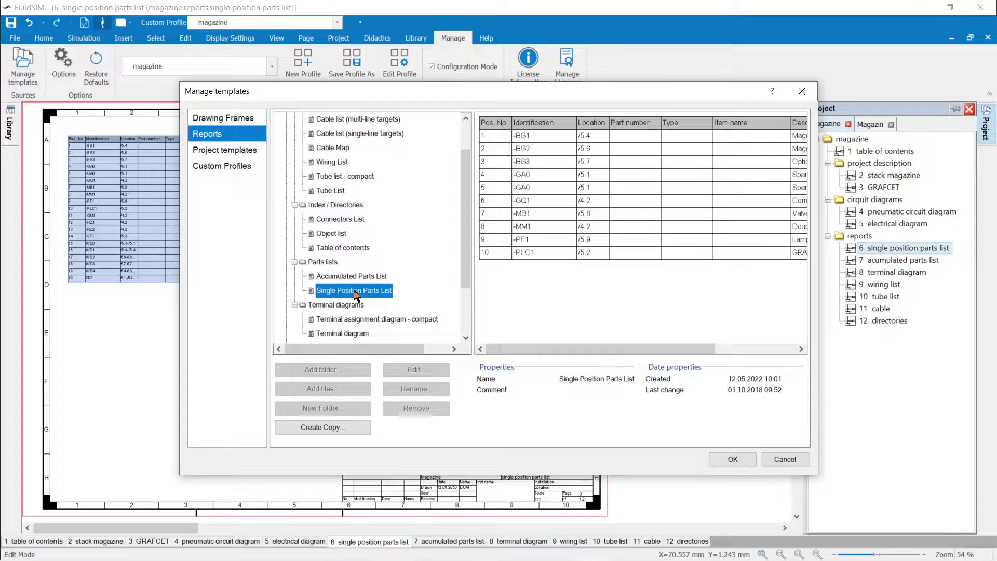
Preview the user-defined Positionsstückliste - V02 report template
{"action": "left_click_drag", "start_coordinate": [466, 218], "coordinate": [477, 286]}
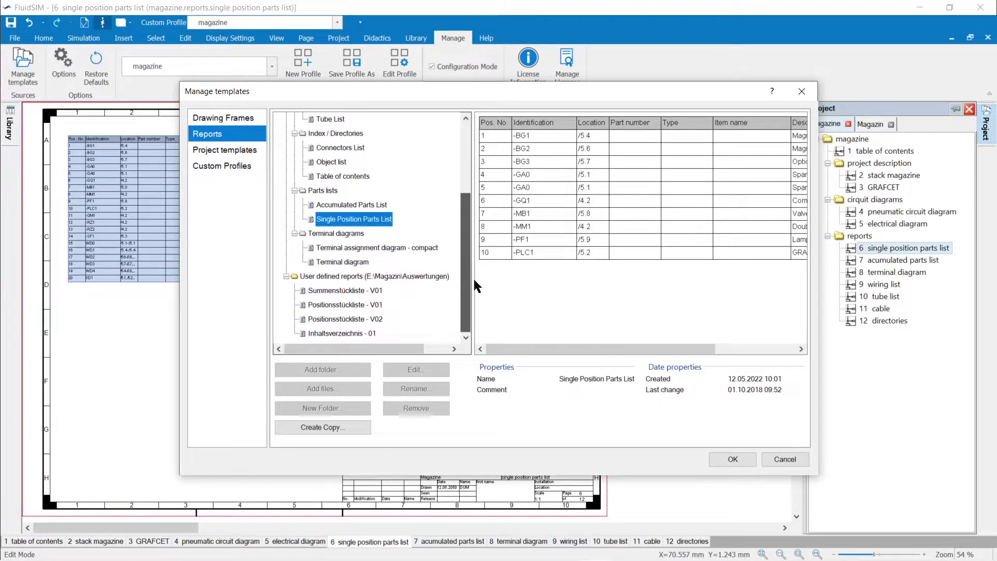
{"action": "left_click", "coordinate": [326, 278]}
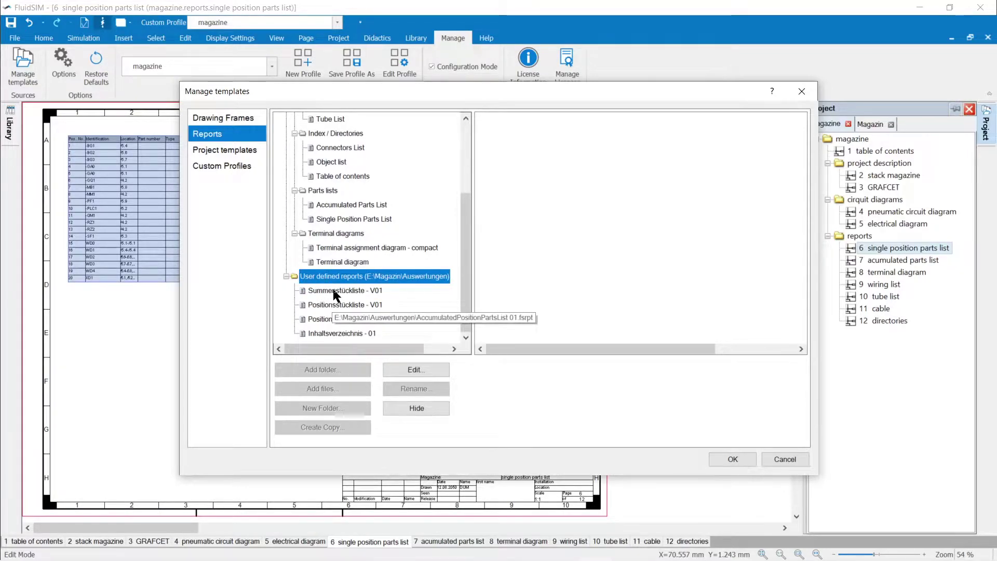
{"action": "left_click", "coordinate": [329, 320]}
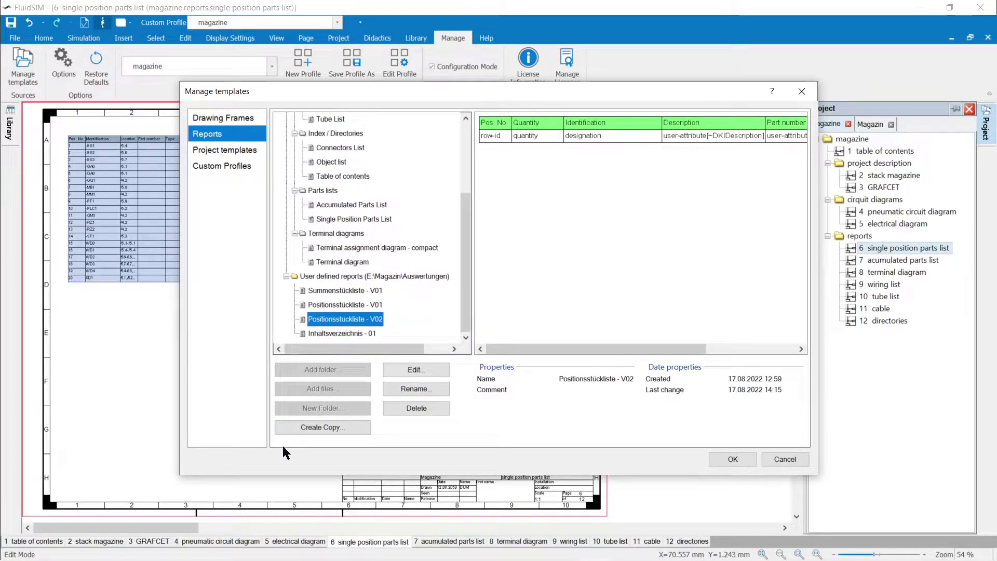
{"action": "left_click", "coordinate": [316, 276]}
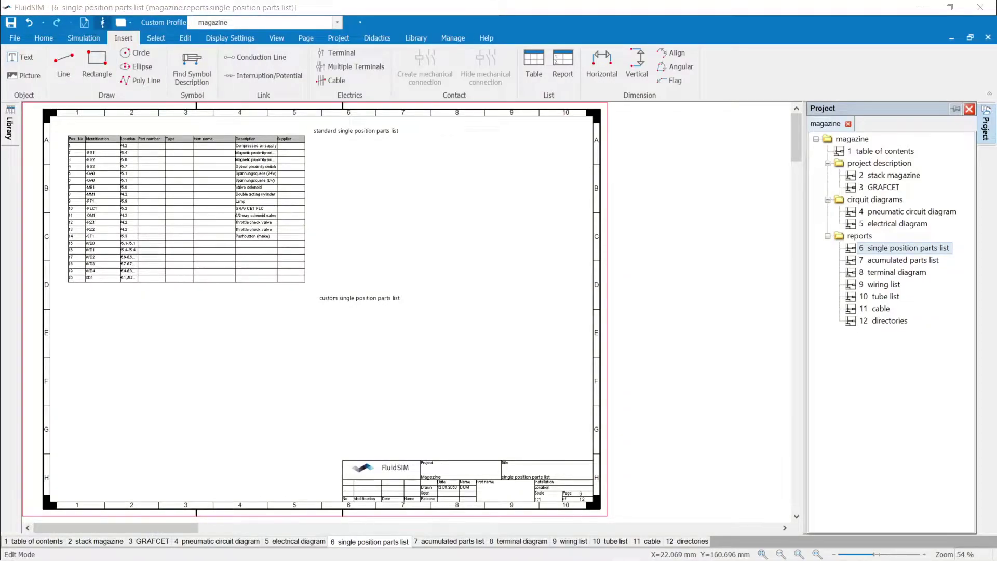
Place an item parts list V01 report below the custom heading, covering both circuit diagram pages
{"action": "left_click", "coordinate": [571, 66]}
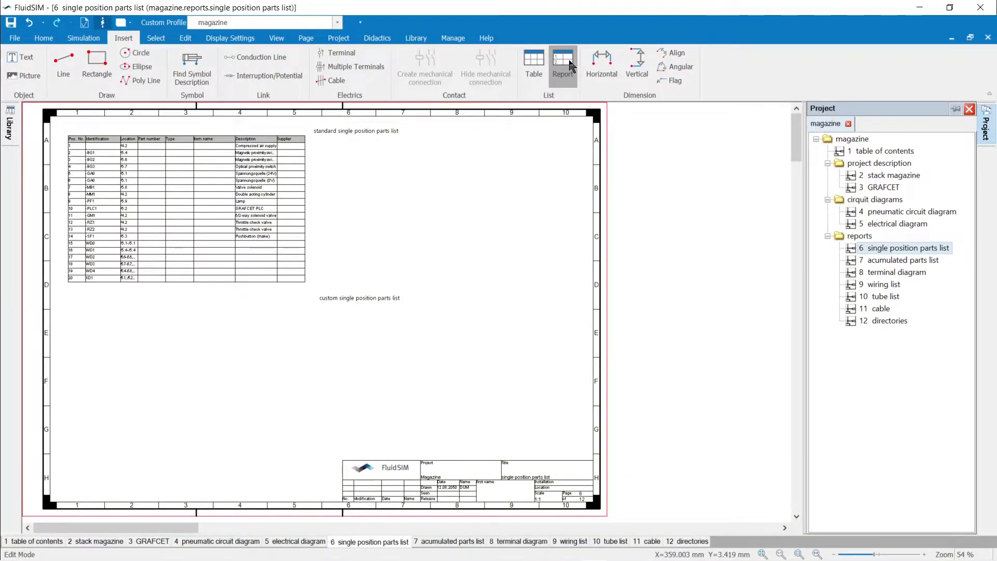
{"action": "scroll", "coordinate": [379, 260], "scroll_direction": "down", "scroll_amount": 1}
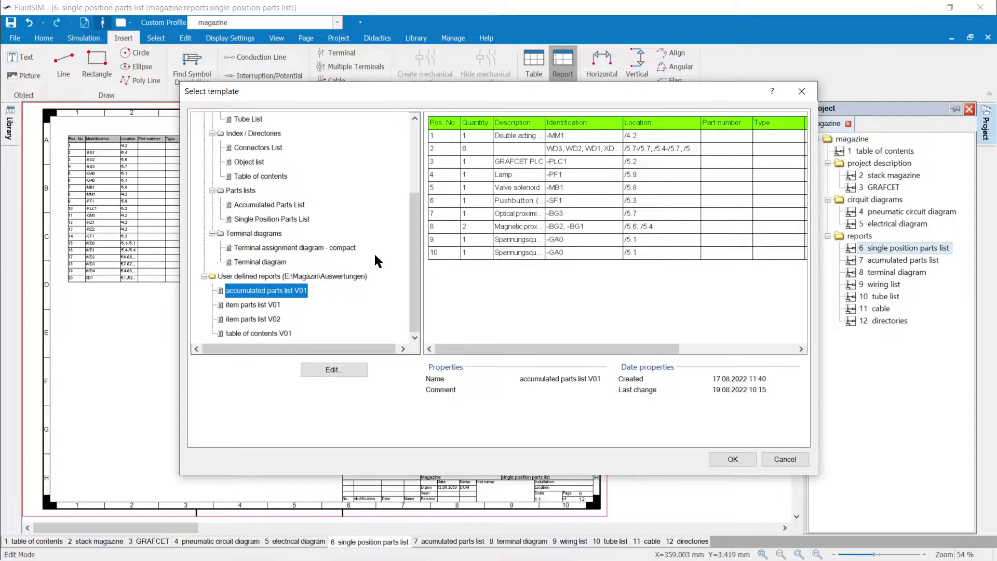
{"action": "left_click", "coordinate": [258, 306]}
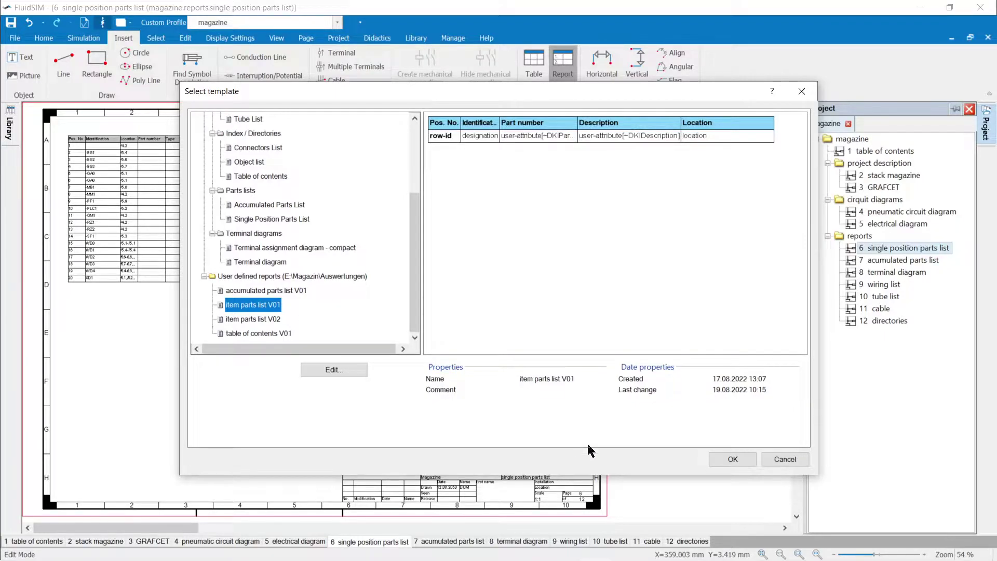
{"action": "left_click", "coordinate": [730, 462]}
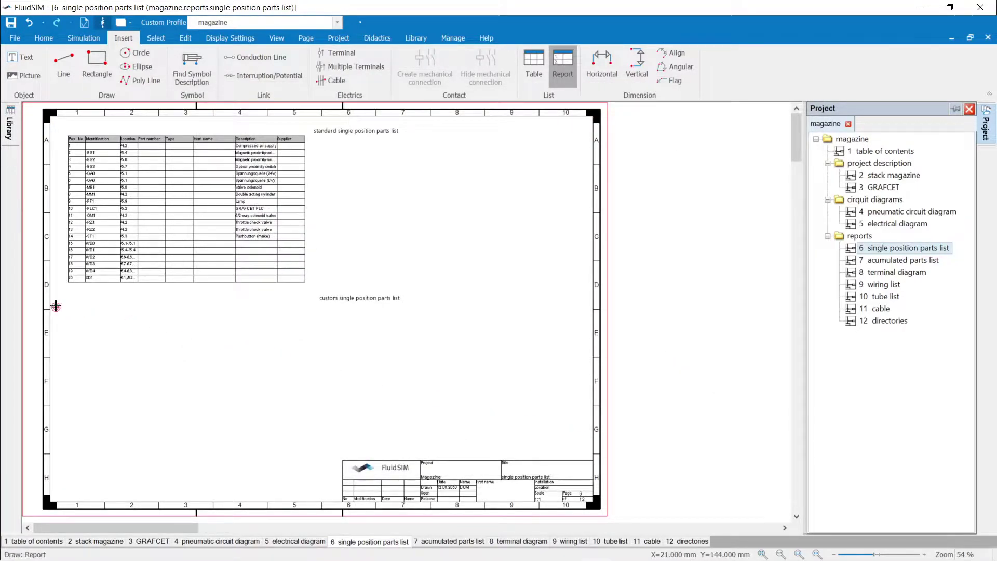
{"action": "left_click", "coordinate": [78, 312]}
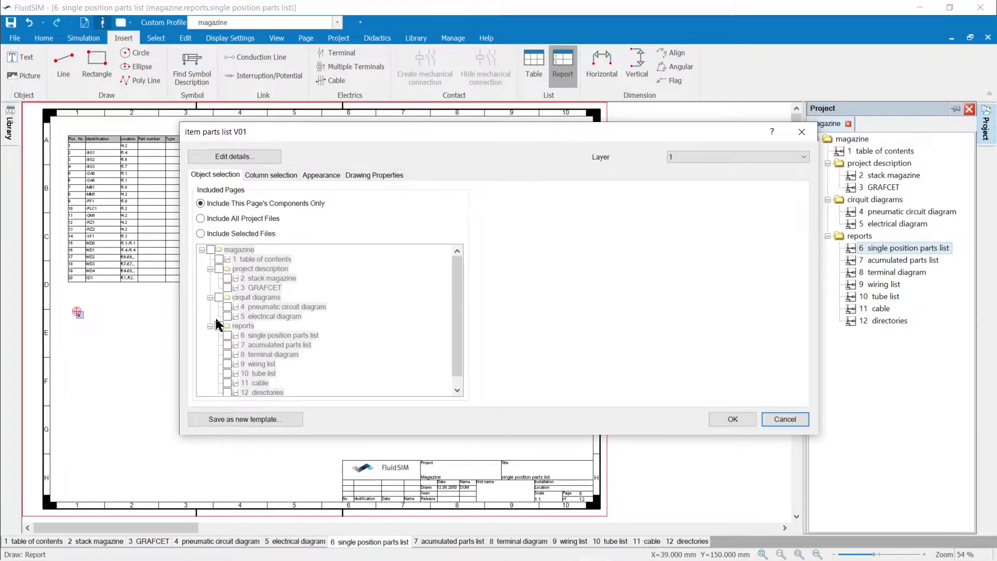
{"action": "left_click", "coordinate": [201, 235]}
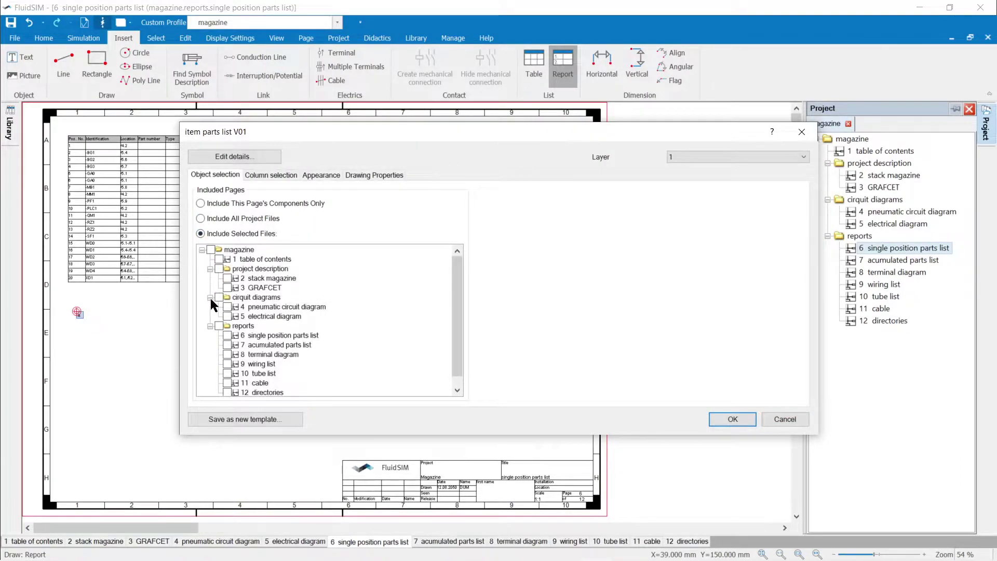
{"action": "left_click", "coordinate": [219, 298]}
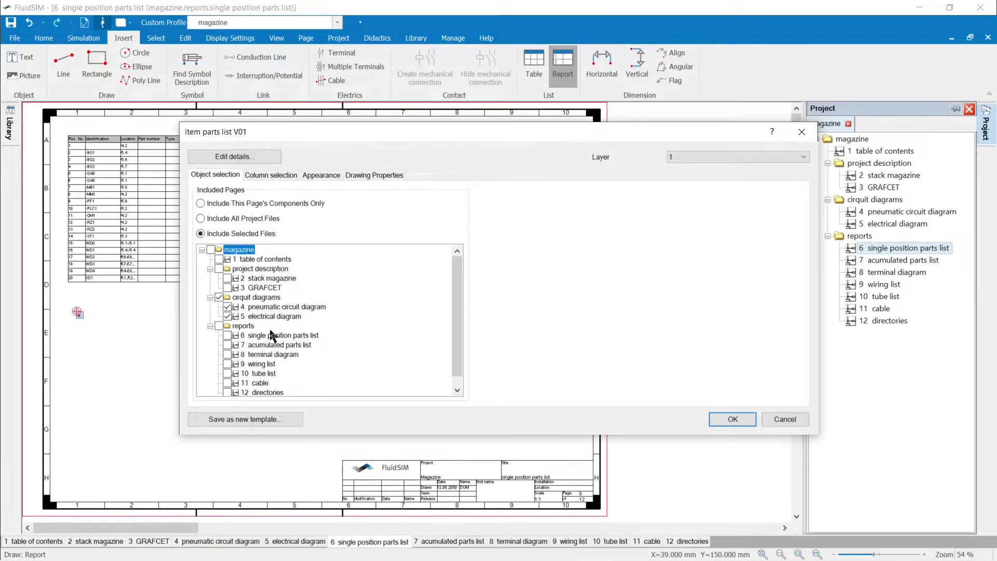
{"action": "left_click", "coordinate": [730, 420]}
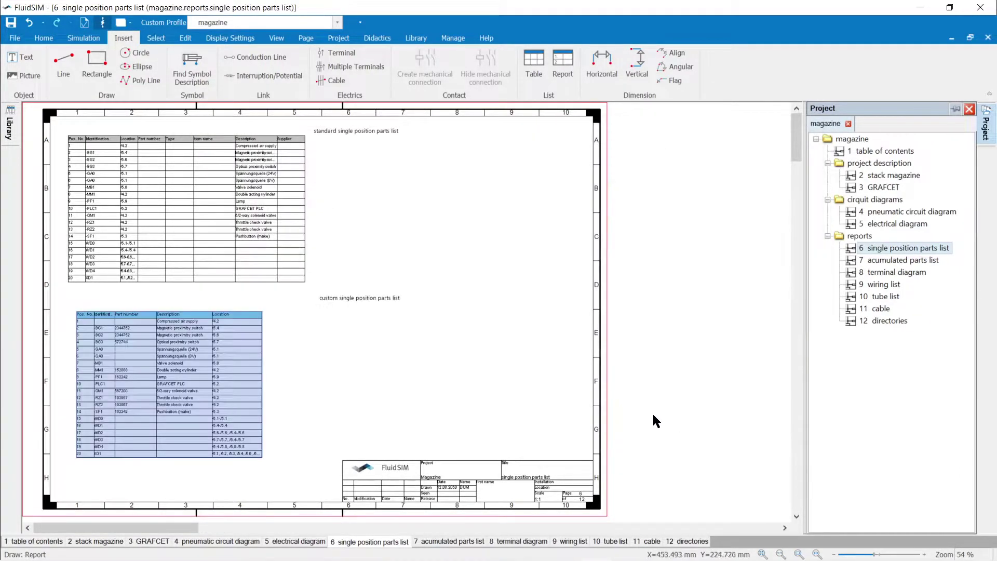
{"action": "left_click", "coordinate": [817, 554]}
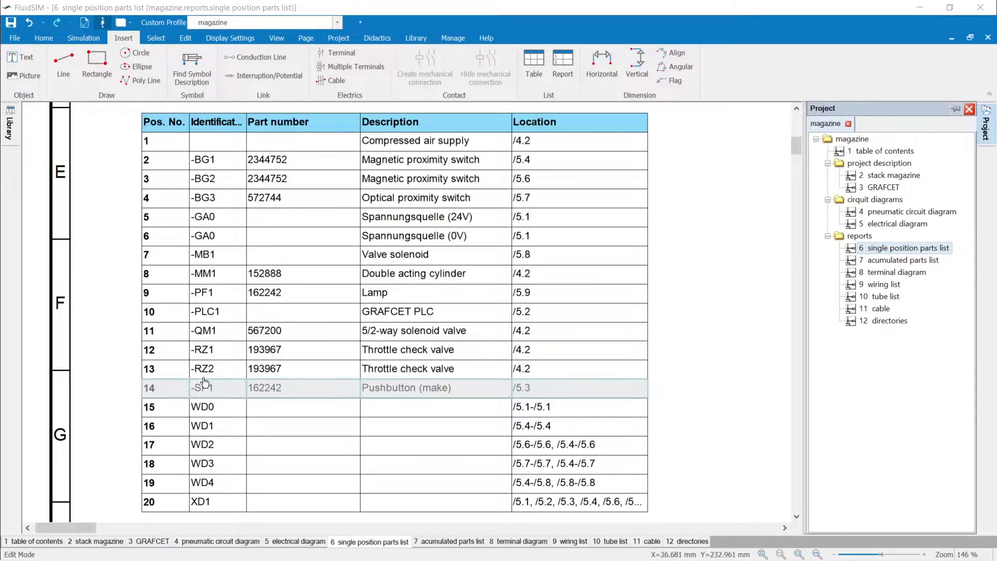
Change row 1's Identification in the custom parts list to -GQ1
{"action": "left_click", "coordinate": [204, 384]}
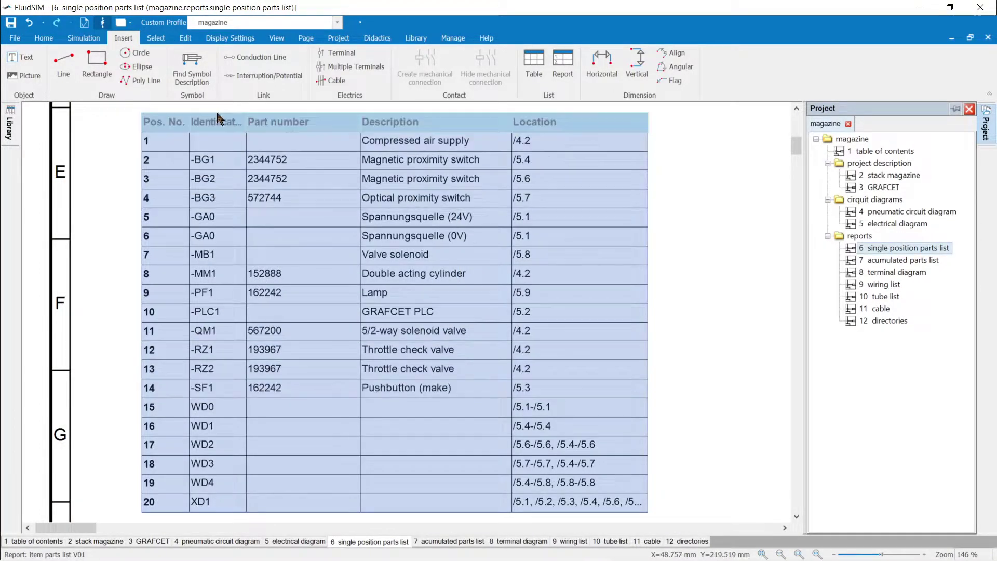
{"action": "right_click", "coordinate": [203, 145]}
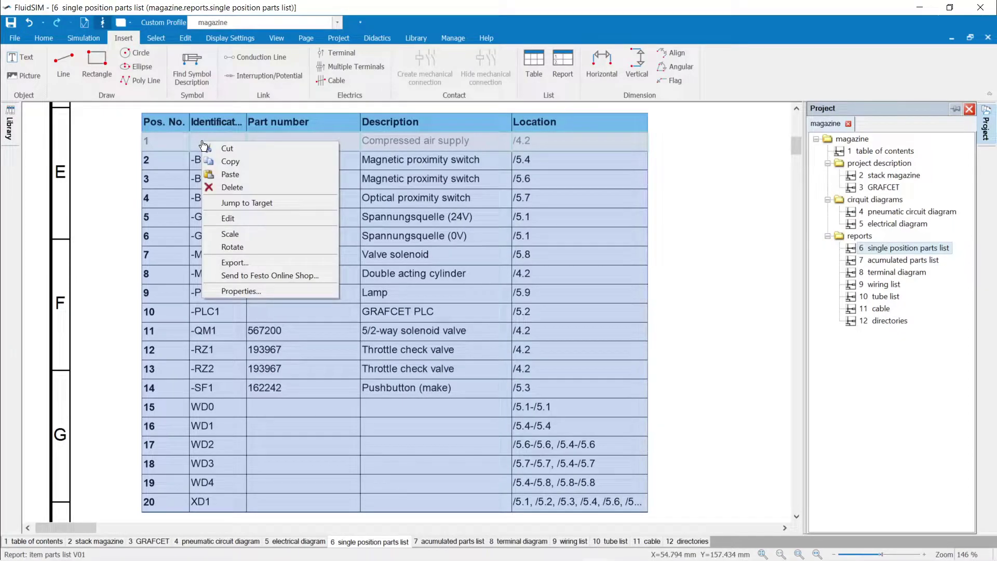
{"action": "left_click", "coordinate": [229, 219]}
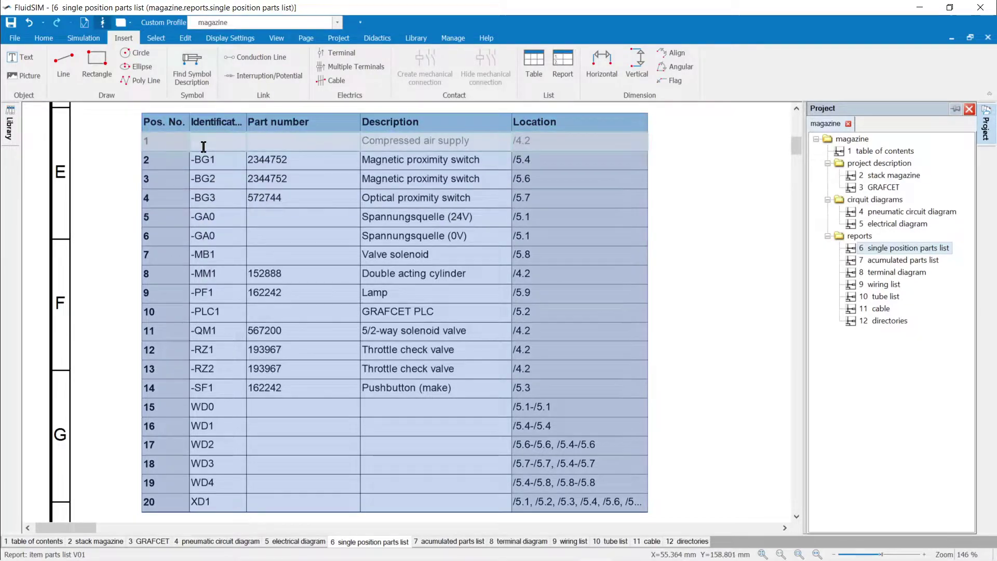
{"action": "left_click", "coordinate": [203, 146]}
{"action": "left_click", "coordinate": [203, 146]}
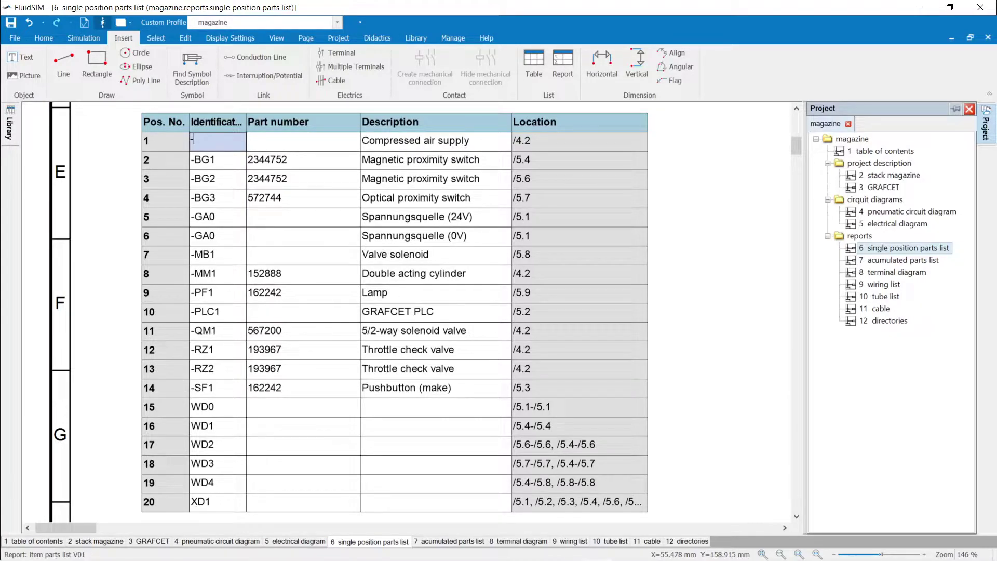
{"action": "type", "text": "-GQ1"}
{"action": "left_click", "coordinate": [249, 245]}
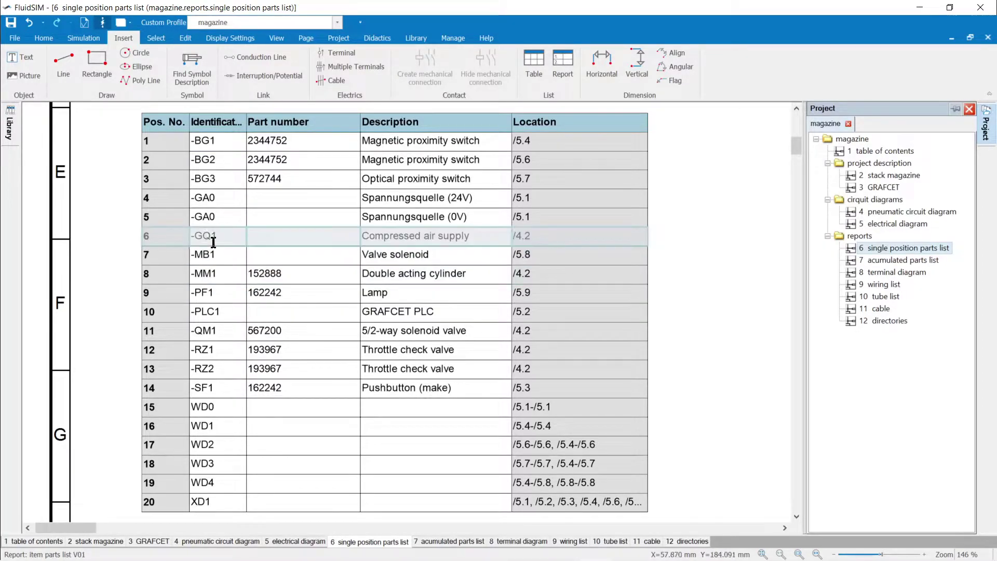
{"action": "left_click", "coordinate": [222, 544]}
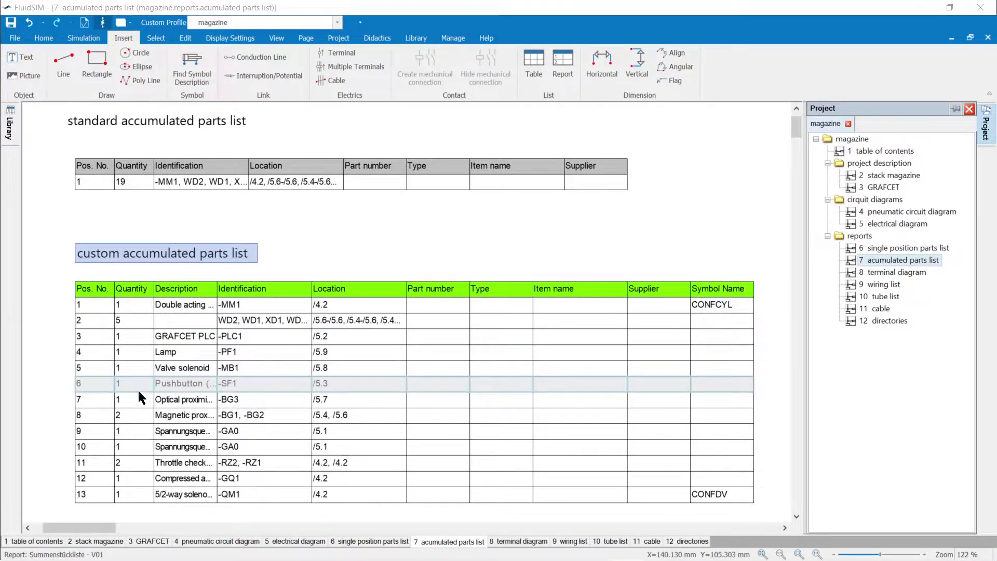
Review the accumulated parts list's Description and Quantity column settings, then cancel without changes
{"action": "double_click", "coordinate": [363, 410]}
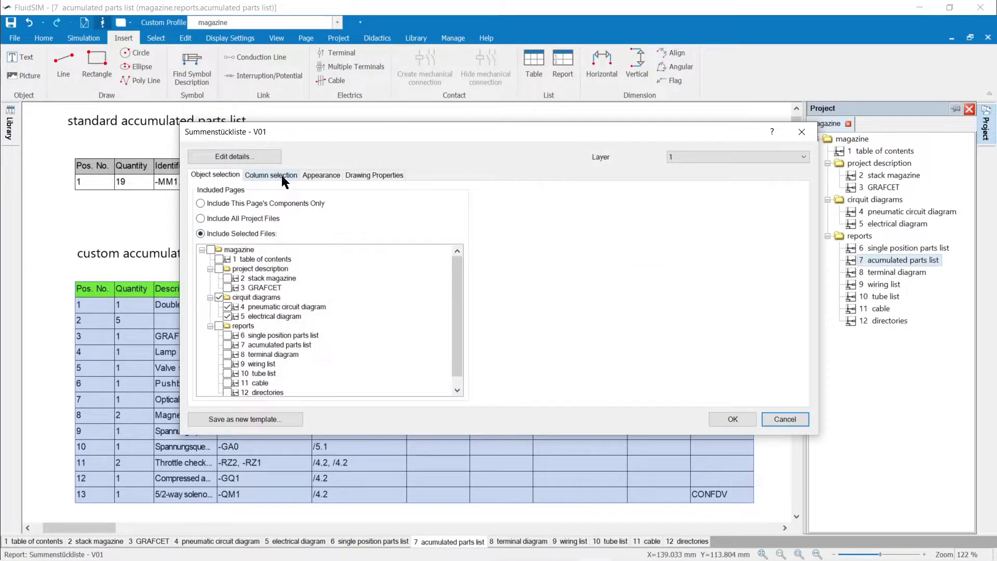
{"action": "left_click", "coordinate": [283, 175]}
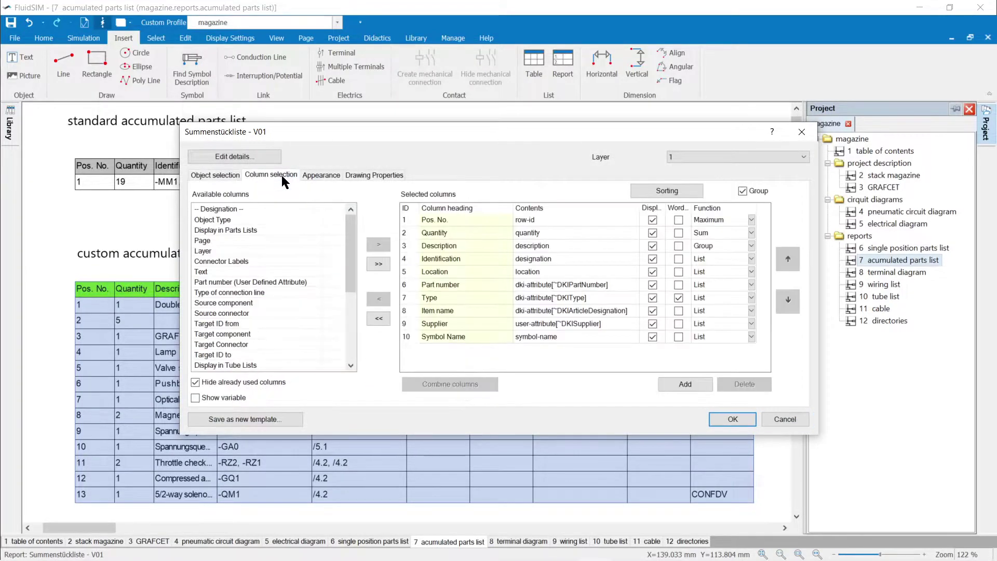
{"action": "left_click", "coordinate": [715, 245]}
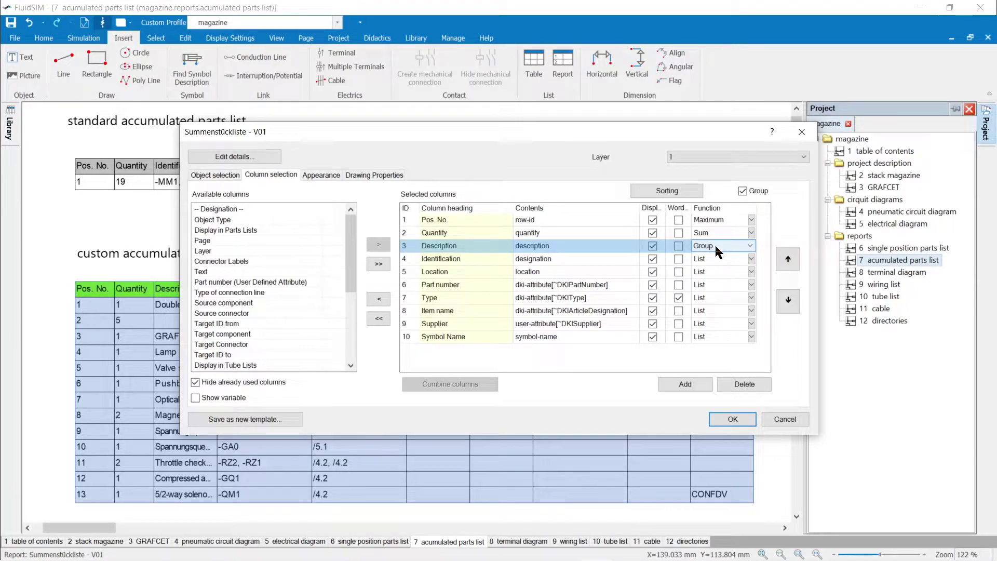
{"action": "left_click", "coordinate": [714, 233]}
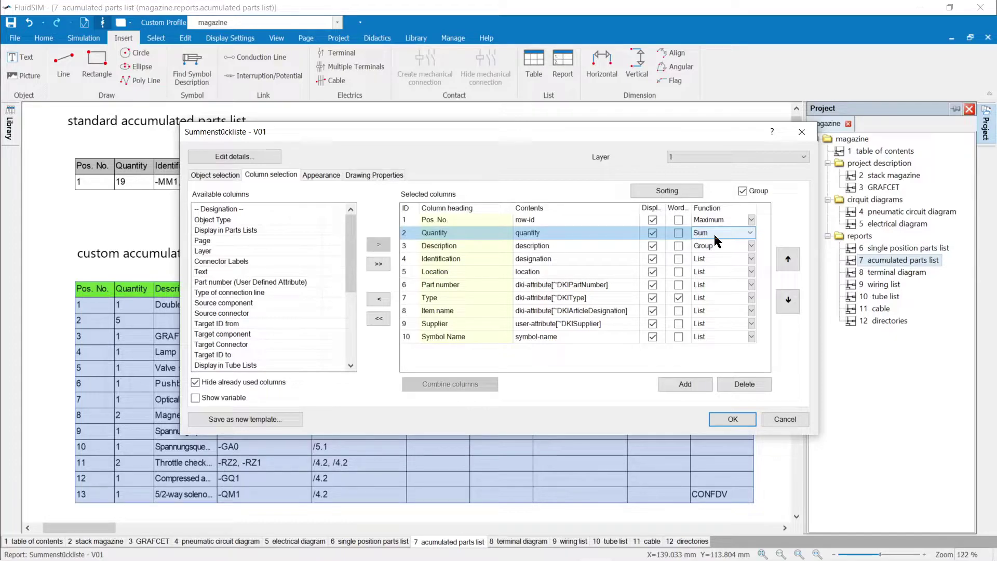
{"action": "left_click", "coordinate": [786, 420]}
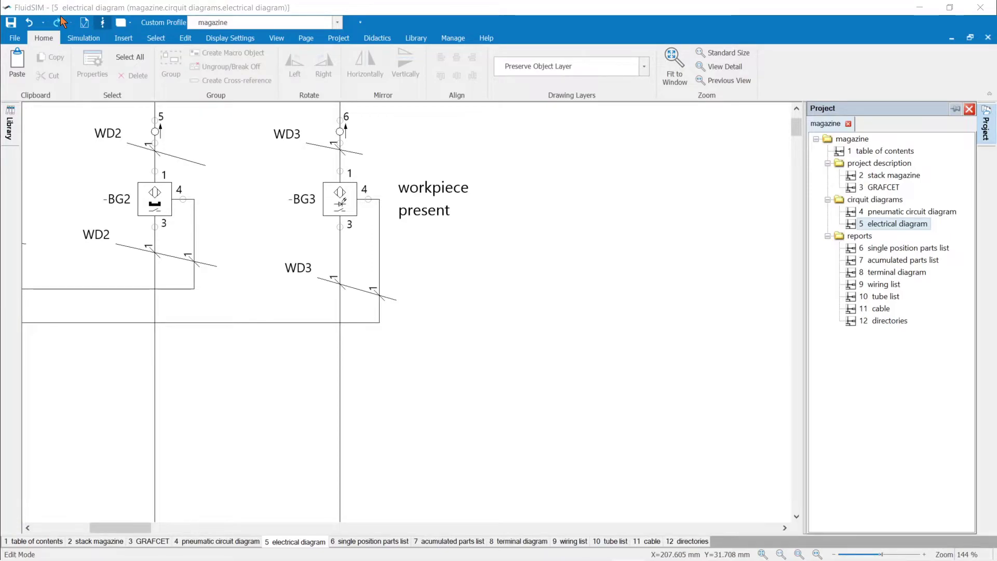
Add a terminal on the wire below BG3 on a new terminal strip XD2
{"action": "left_click", "coordinate": [129, 39]}
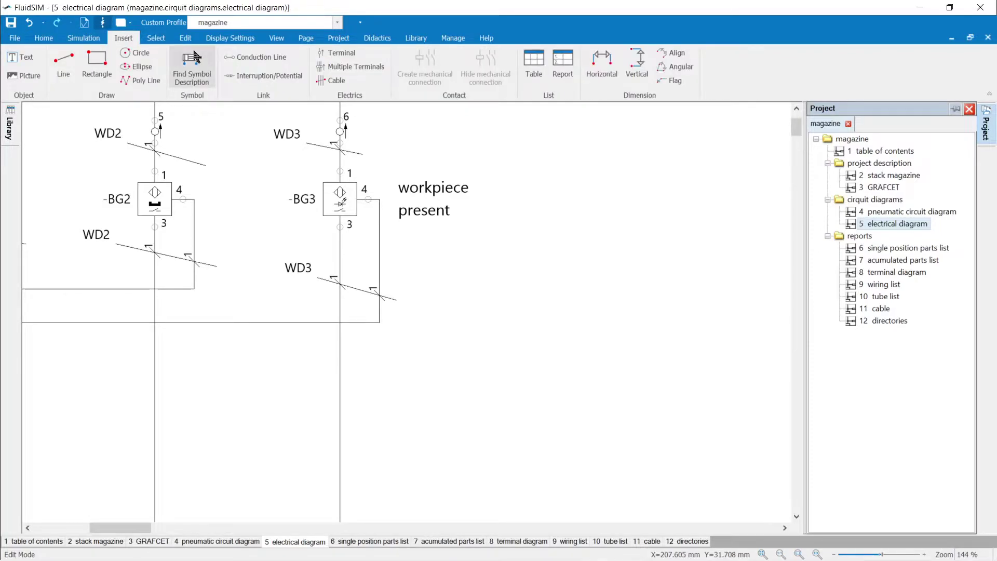
{"action": "left_click", "coordinate": [339, 54]}
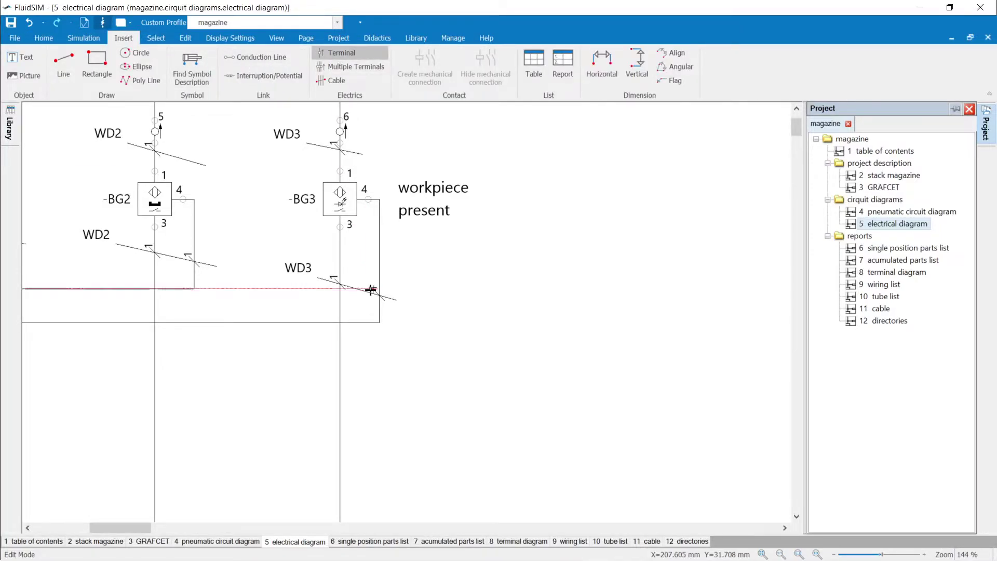
{"action": "left_click", "coordinate": [341, 401]}
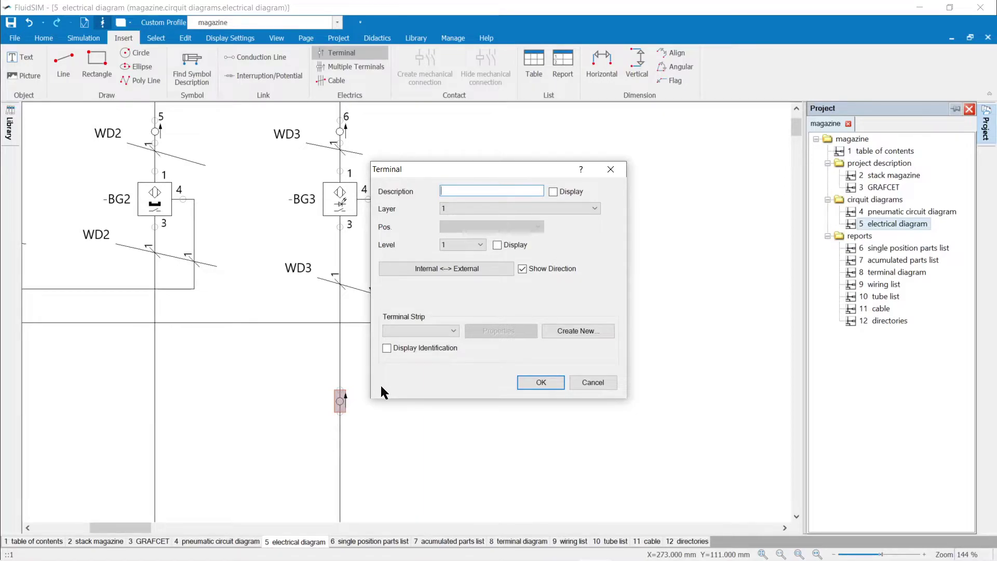
{"action": "left_click", "coordinate": [570, 333]}
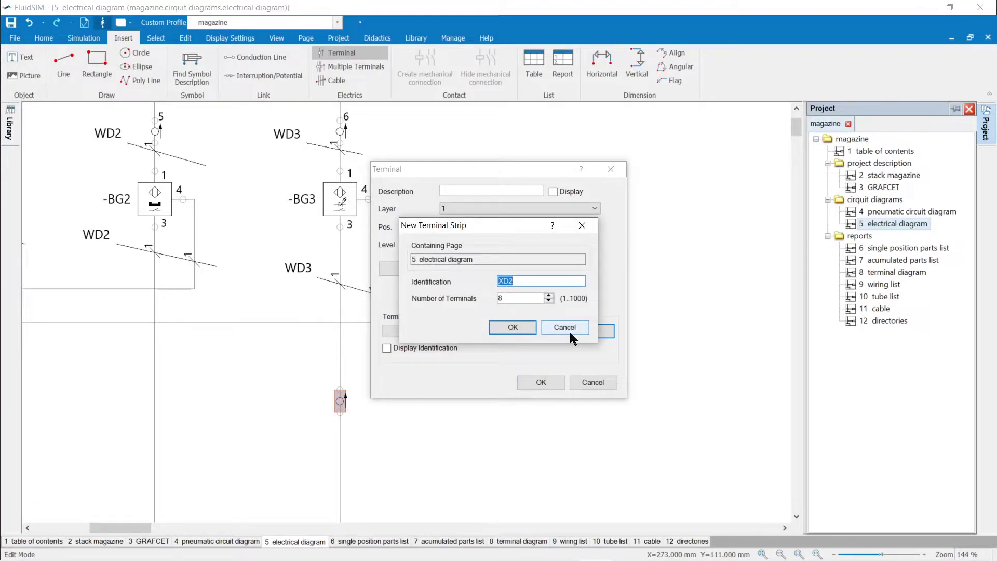
{"action": "left_click", "coordinate": [513, 328]}
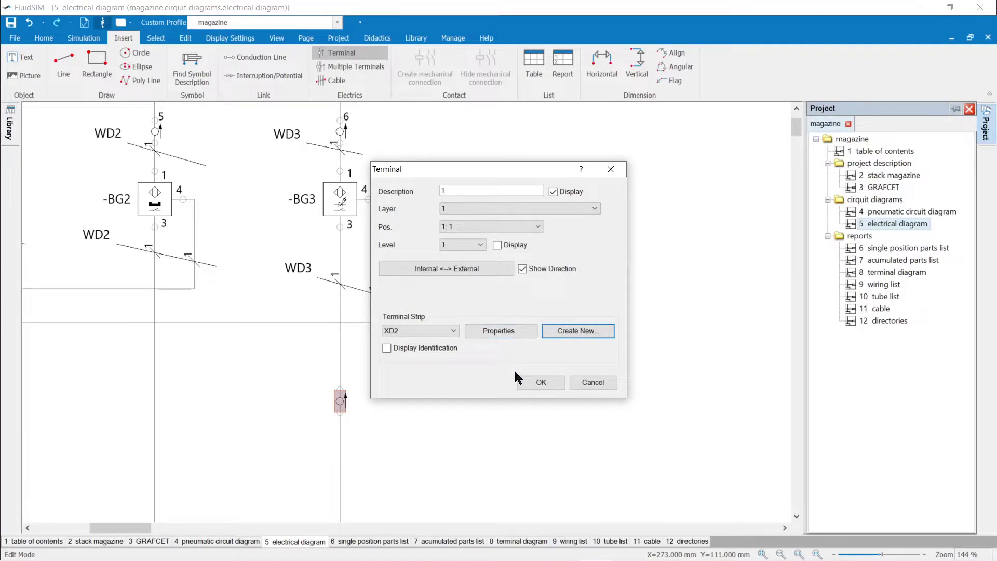
{"action": "left_click", "coordinate": [534, 383]}
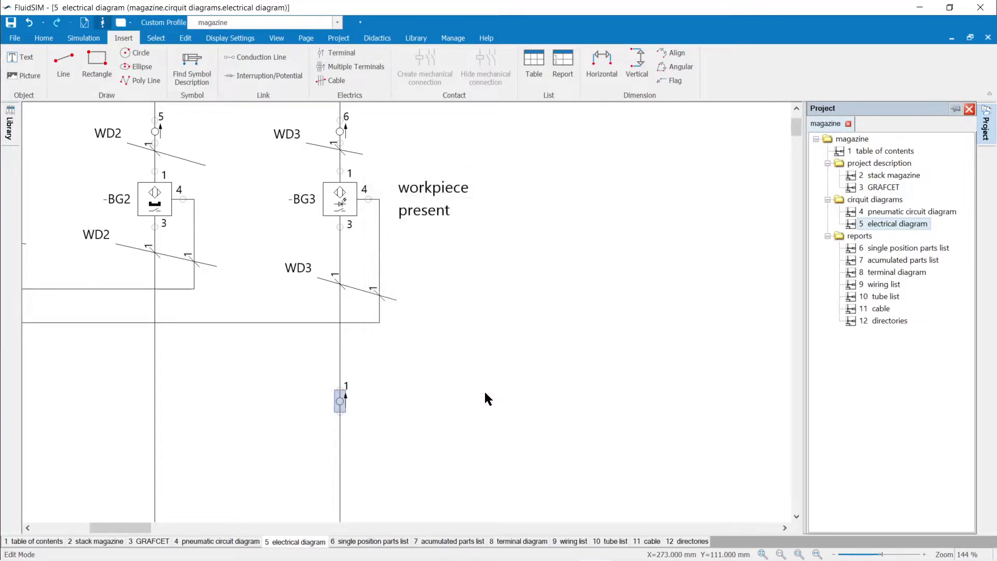
{"action": "double_click", "coordinate": [339, 400]}
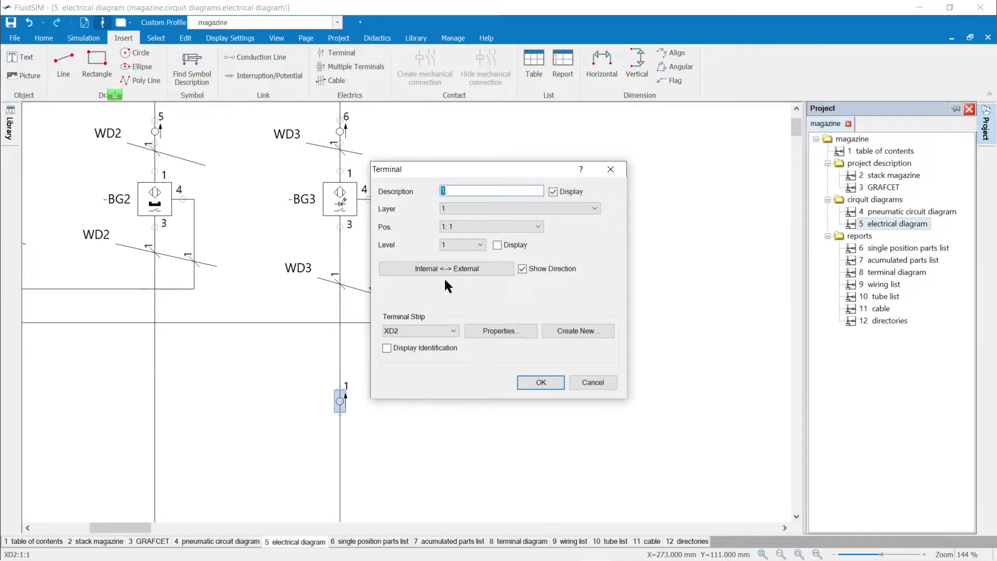
{"action": "left_click", "coordinate": [540, 384]}
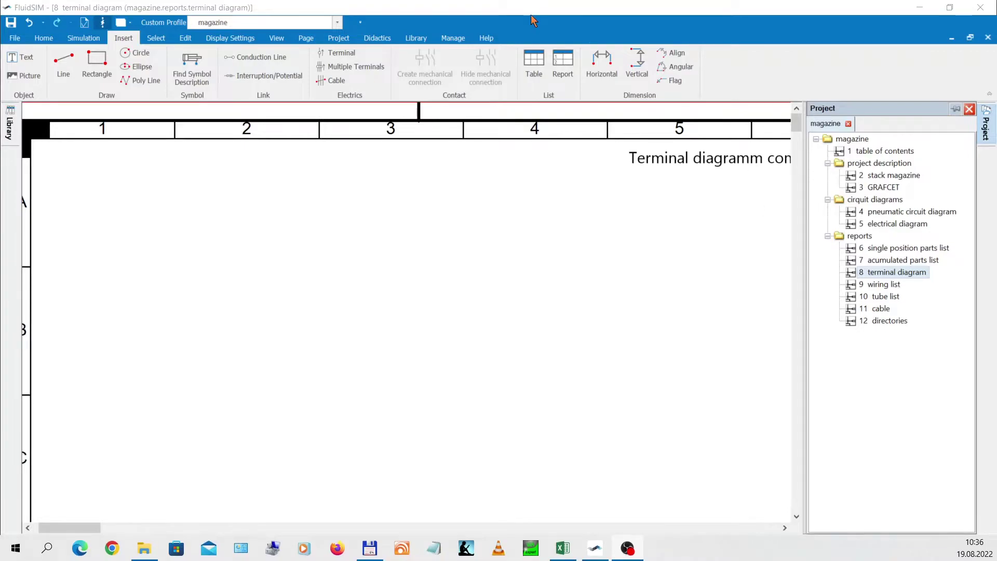
Place a compact terminal assignment report for strip XD1 at the page's top-left
{"action": "left_click", "coordinate": [562, 65]}
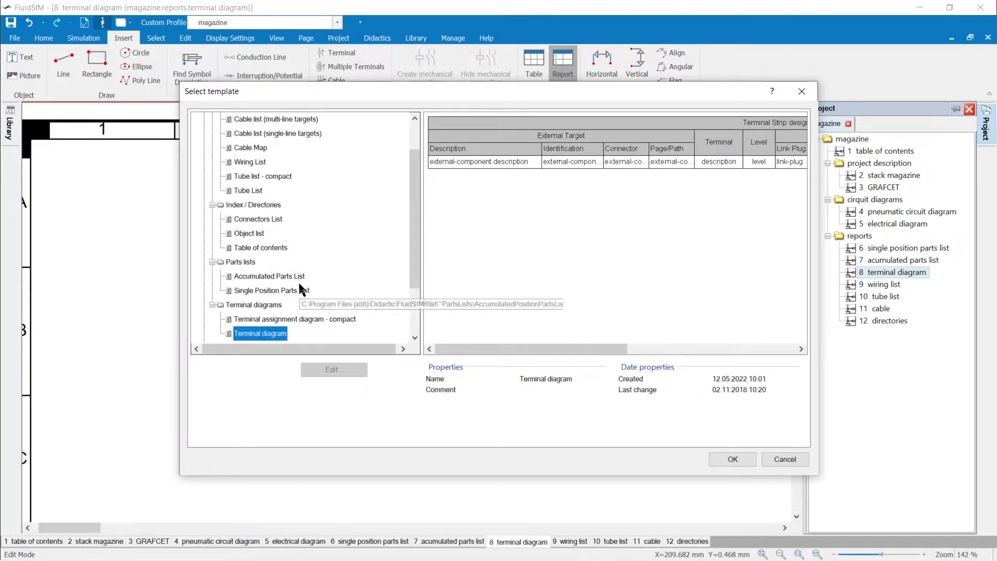
{"action": "left_click", "coordinate": [293, 319]}
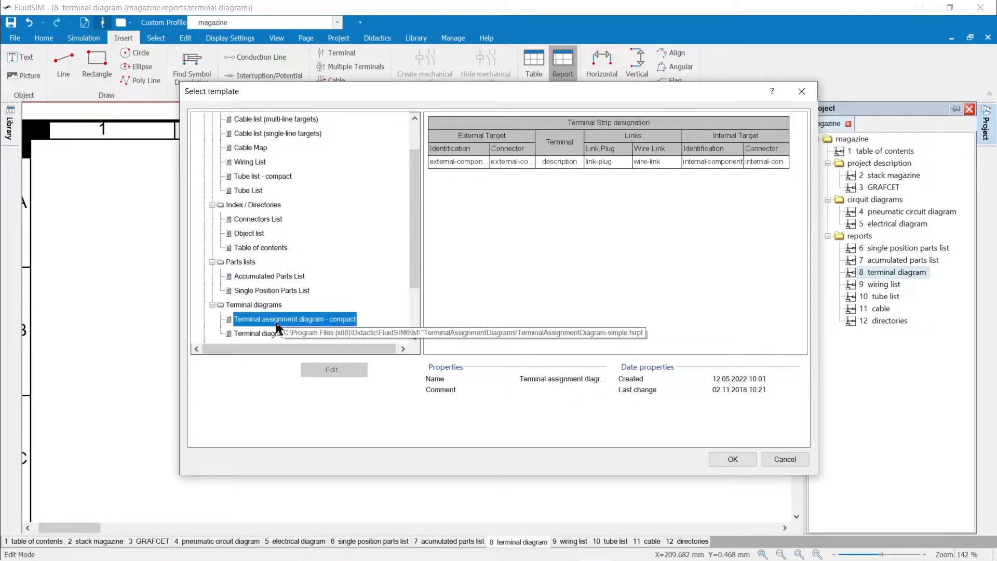
{"action": "left_click", "coordinate": [731, 460]}
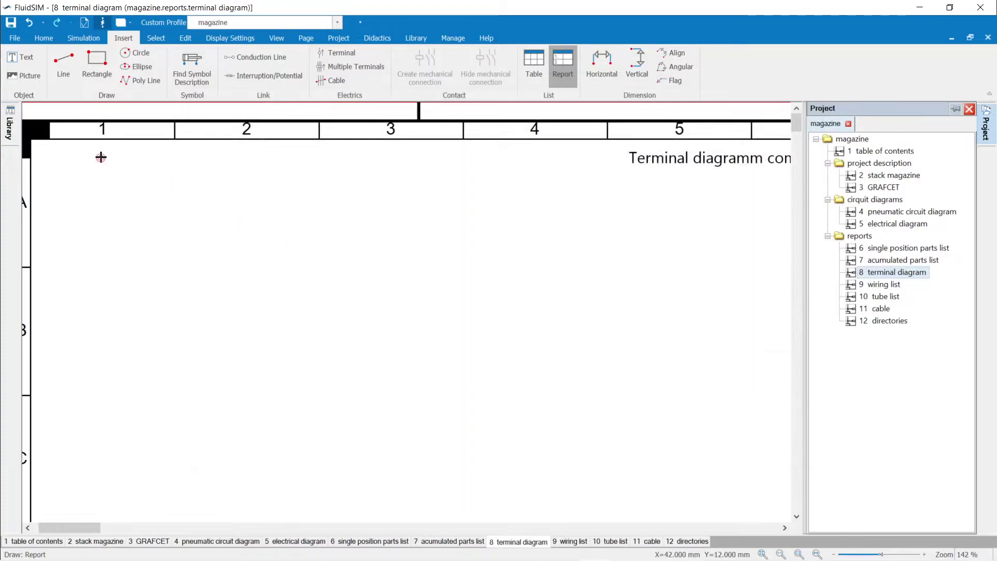
{"action": "left_click", "coordinate": [54, 166]}
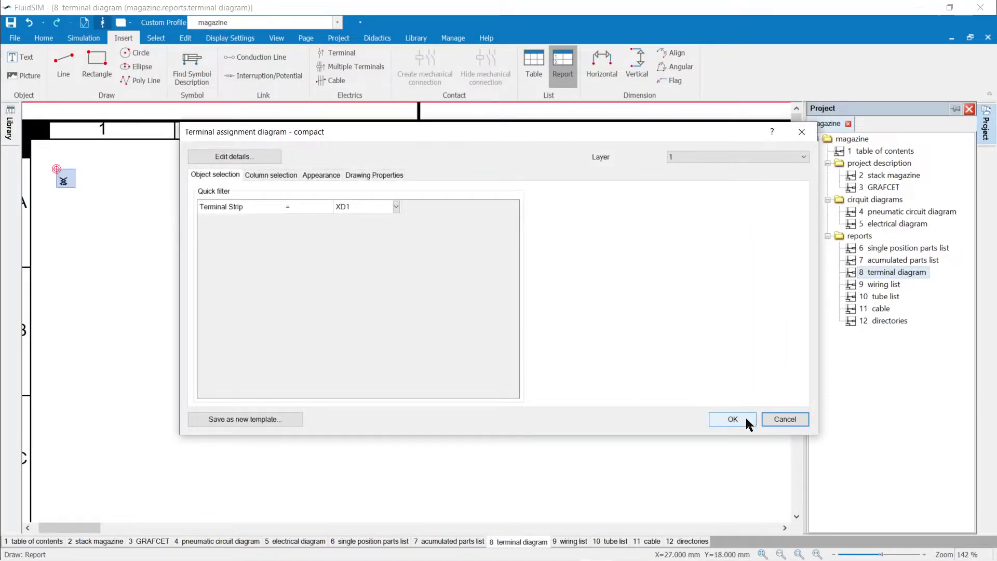
{"action": "left_click", "coordinate": [398, 208]}
{"action": "left_click", "coordinate": [731, 418]}
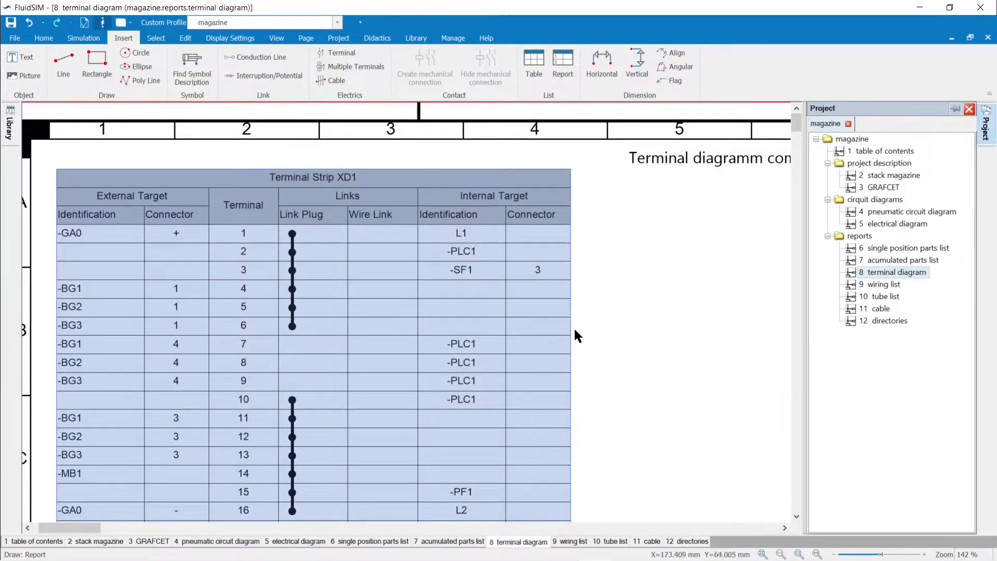
{"action": "left_click_drag", "start_coordinate": [295, 269], "coordinate": [285, 247]}
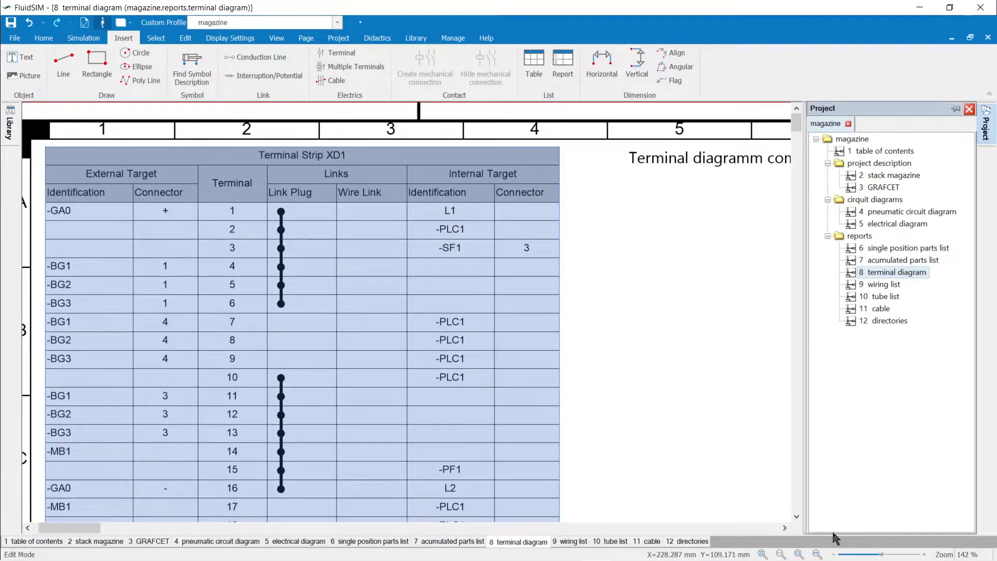
{"action": "left_click", "coordinate": [817, 555]}
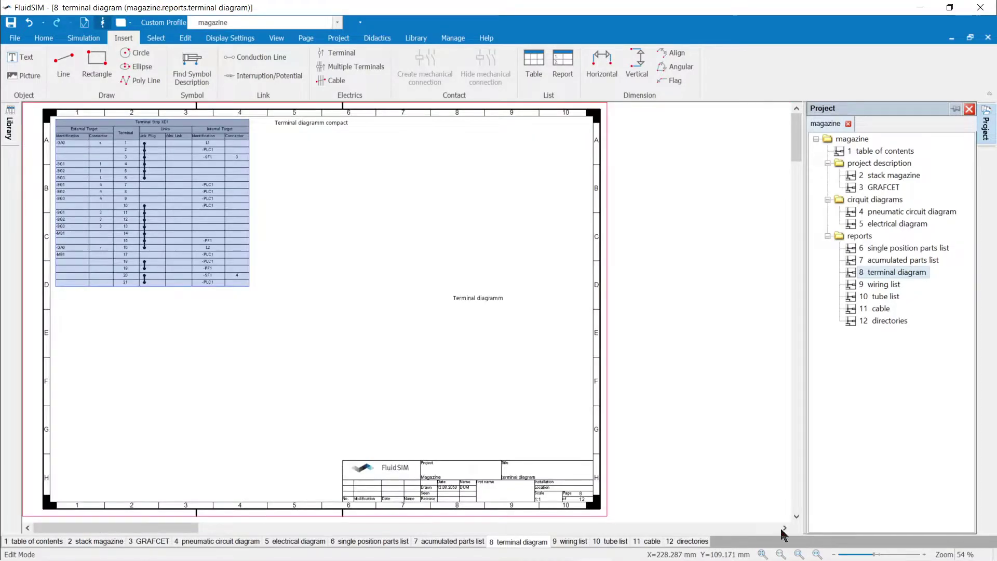
Place a Terminal diagram report below the XD1 table
{"action": "left_click", "coordinate": [570, 66]}
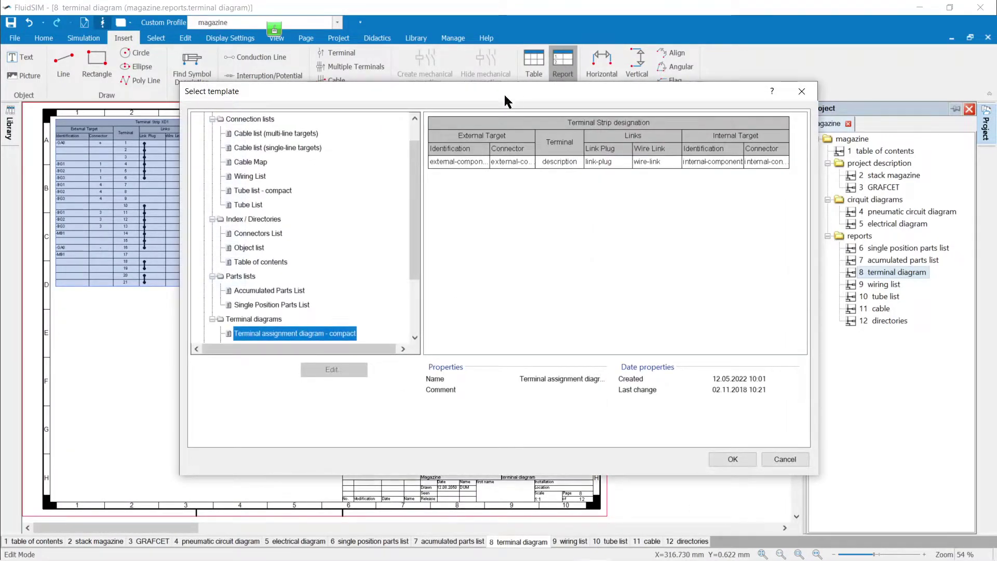
{"action": "scroll", "coordinate": [301, 296], "scroll_direction": "down", "scroll_amount": 1}
{"action": "left_click", "coordinate": [281, 306]}
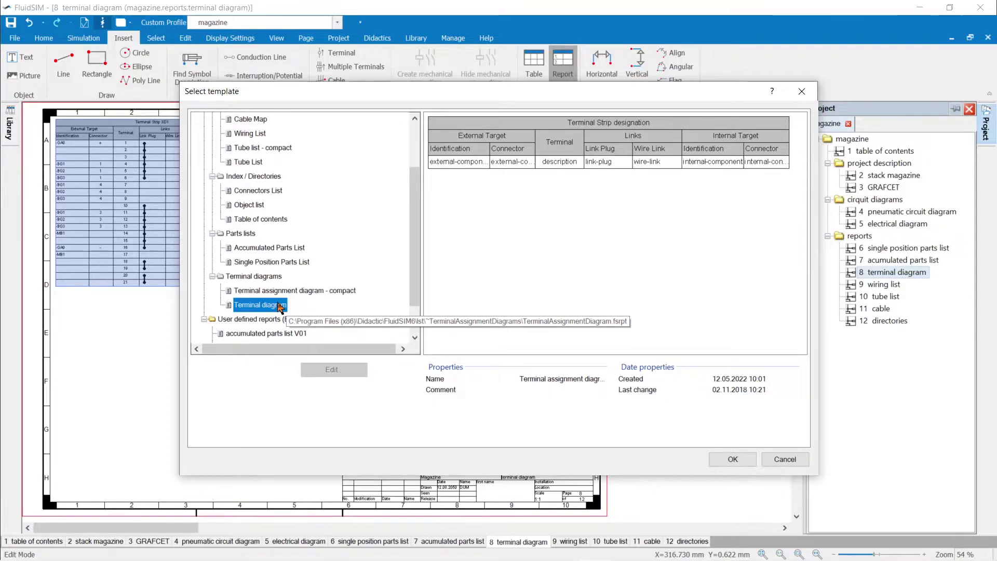
{"action": "left_click", "coordinate": [727, 462]}
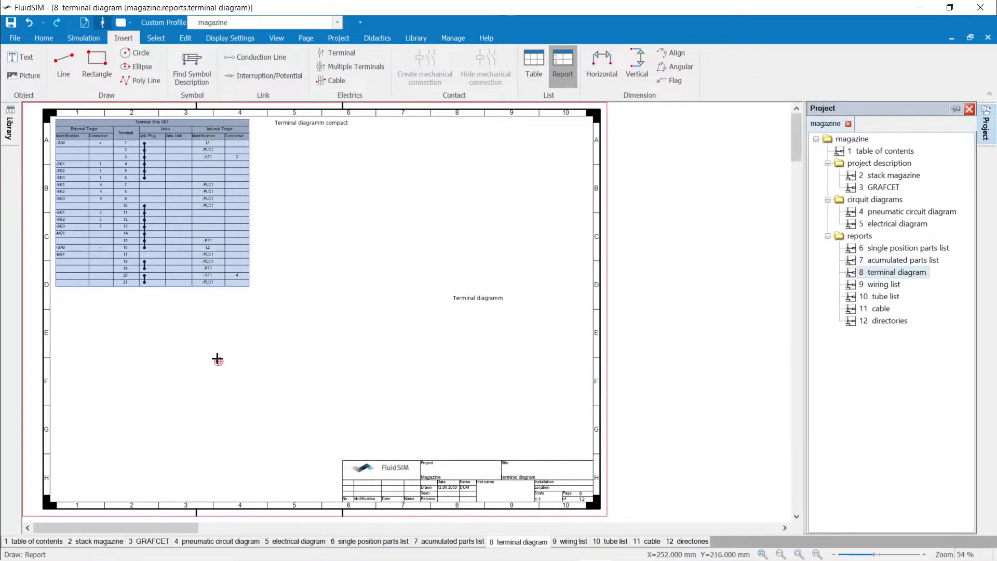
{"action": "left_click", "coordinate": [59, 291]}
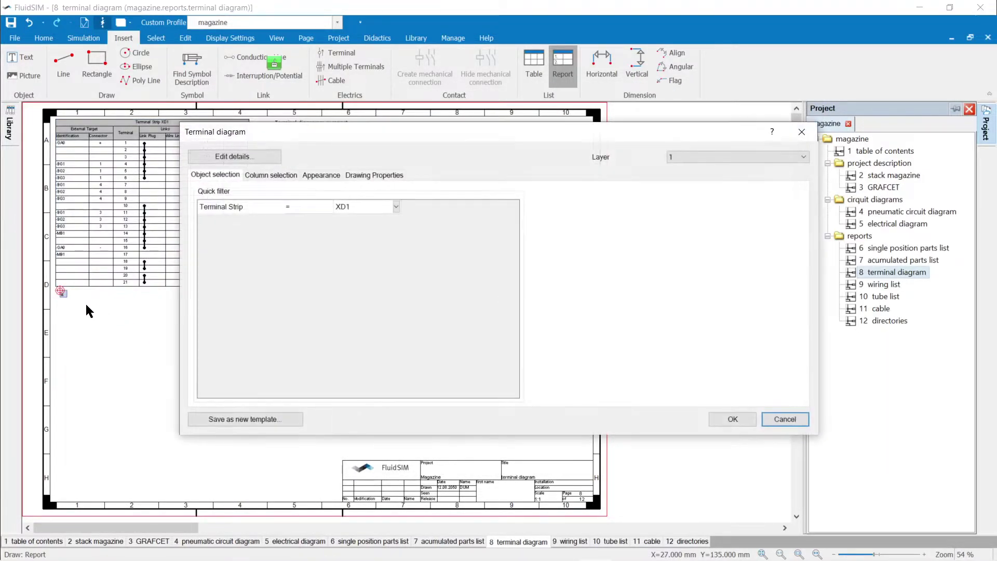
{"action": "left_click", "coordinate": [718, 415]}
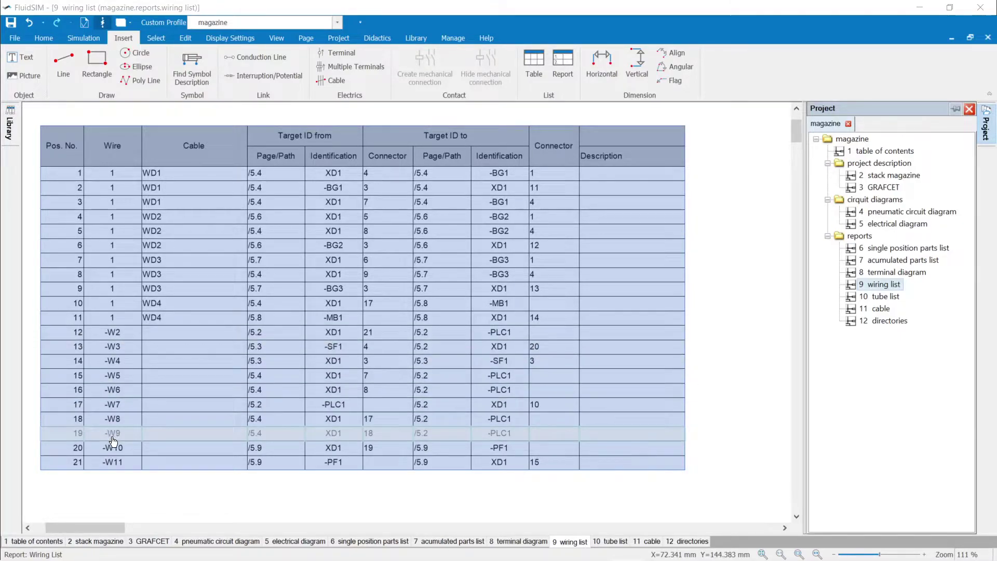
Set wire -W1 from XD1 to the PLC to appear in tube lists and verify it in the wiring list
{"action": "left_click", "coordinate": [274, 542]}
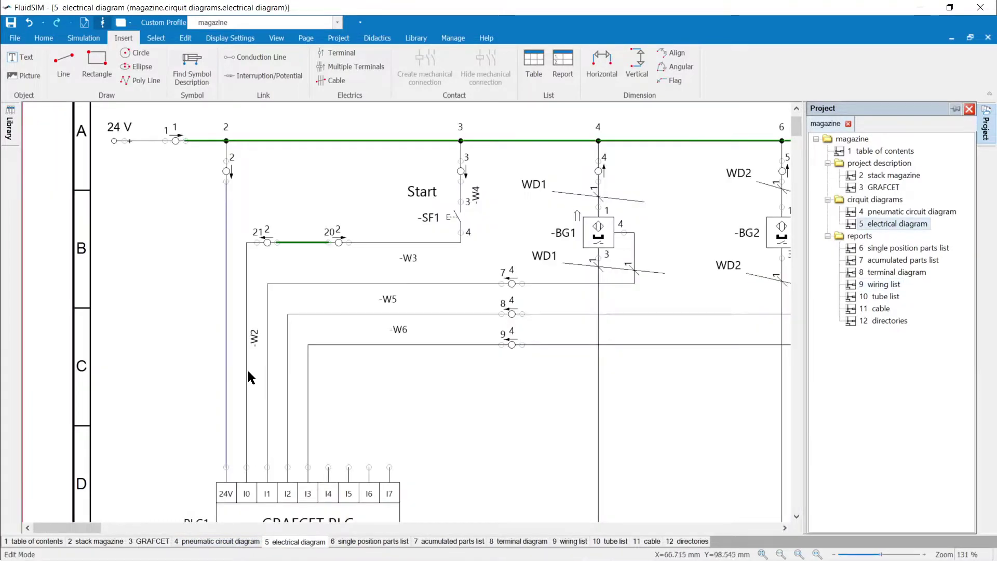
{"action": "double_click", "coordinate": [227, 349]}
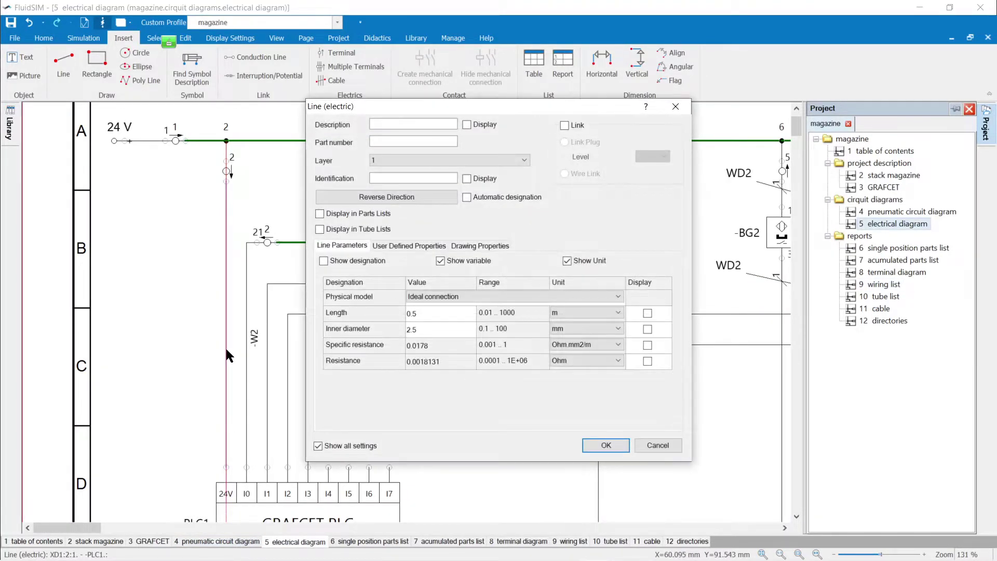
{"action": "left_click", "coordinate": [384, 178]}
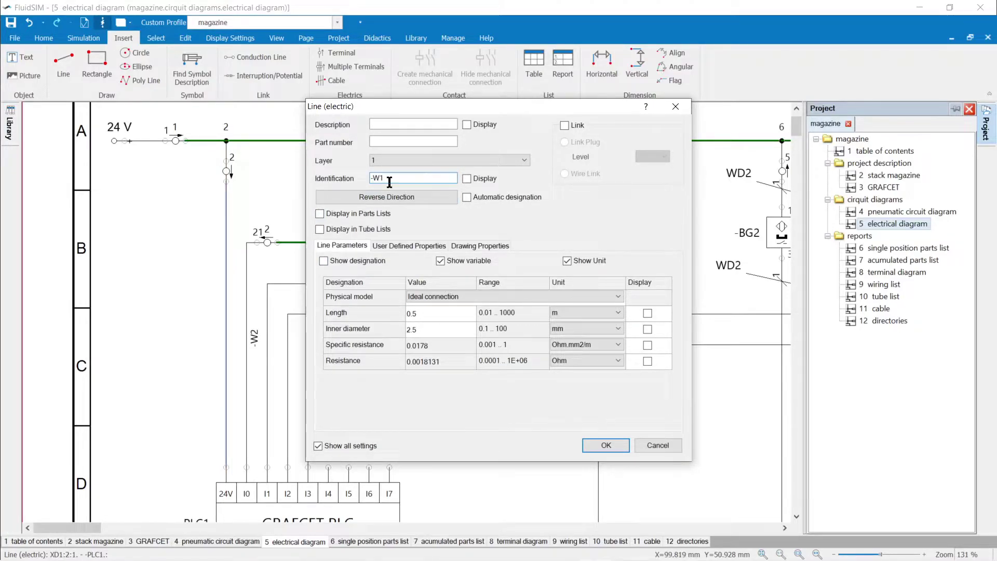
{"action": "left_click", "coordinate": [320, 229]}
{"action": "left_click", "coordinate": [606, 445]}
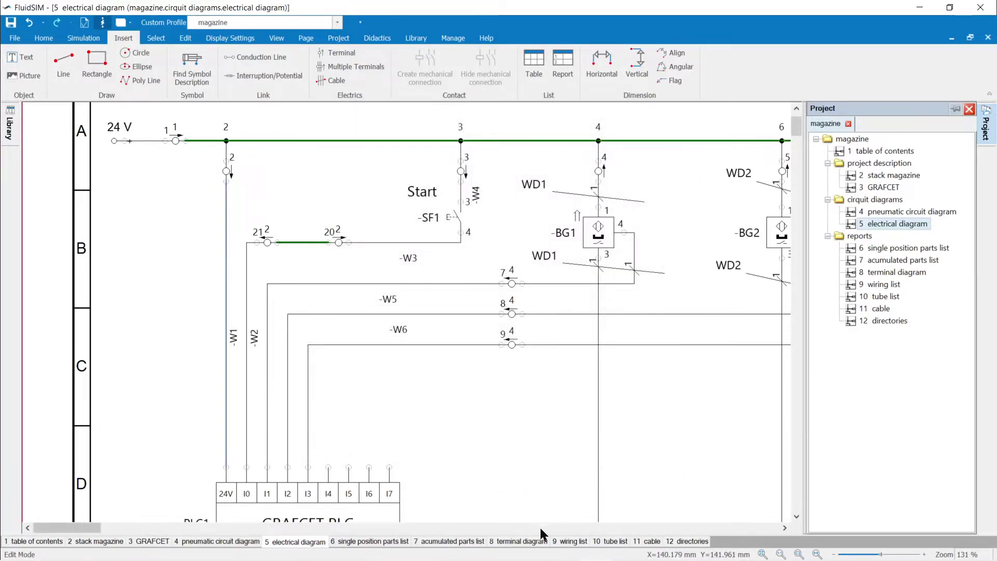
{"action": "left_click", "coordinate": [575, 542]}
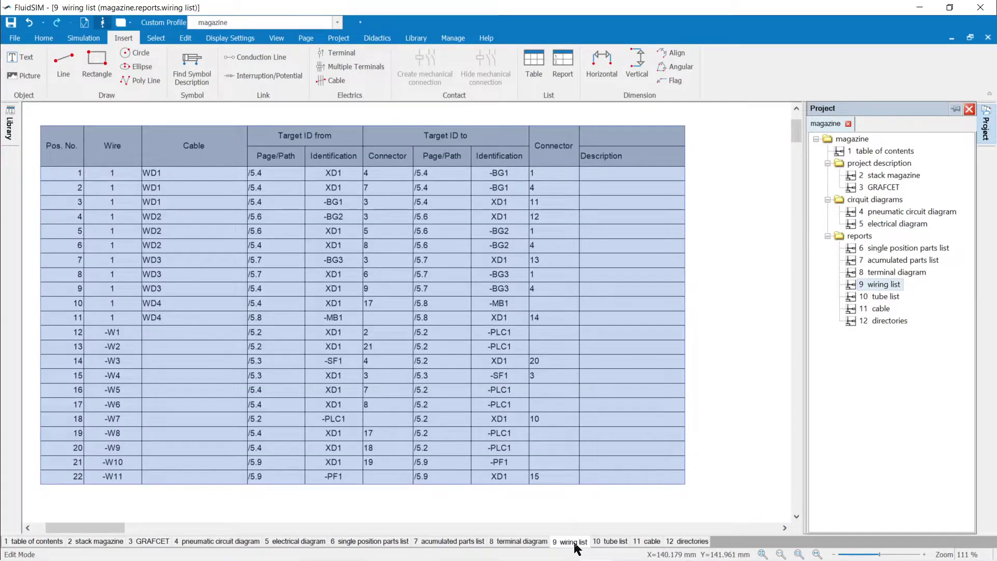
{"action": "double_click", "coordinate": [133, 341]}
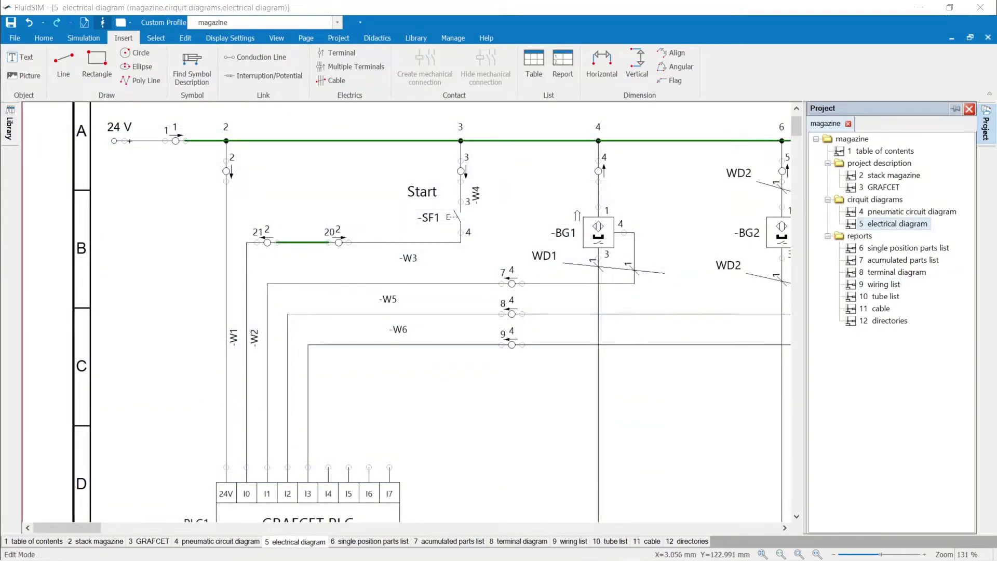
Draw a cable across the wires above -BG1, assign it to cable WD1, and open the tube list
{"action": "left_click", "coordinate": [351, 83]}
{"action": "left_click_drag", "start_coordinate": [554, 190], "coordinate": [650, 203]}
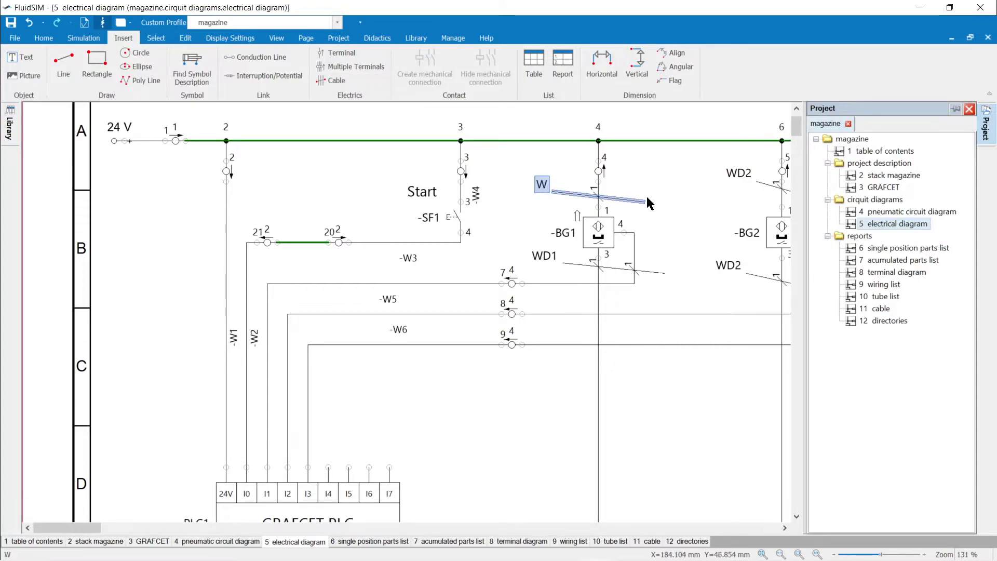
{"action": "double_click", "coordinate": [567, 194]}
{"action": "left_click", "coordinate": [316, 153]}
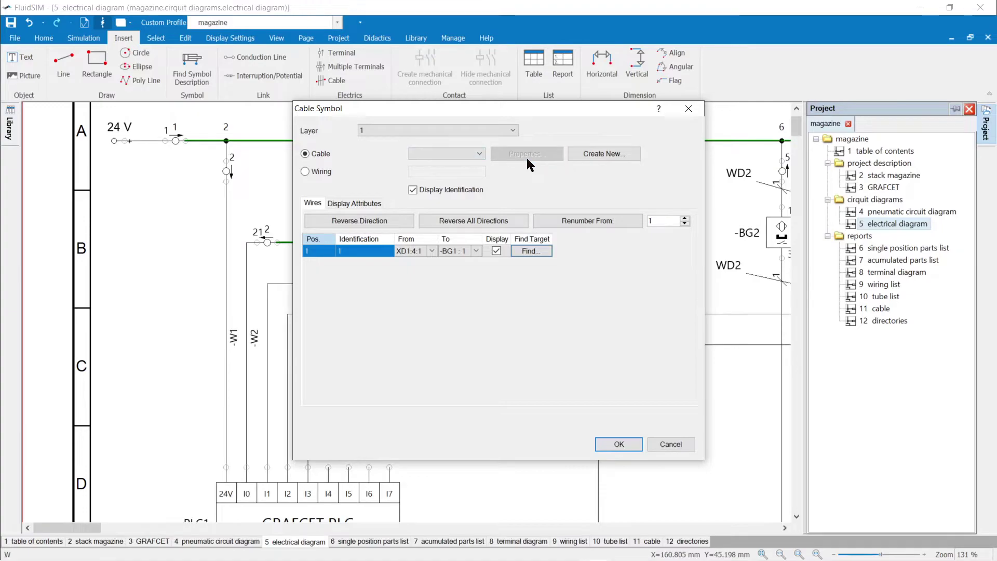
{"action": "left_click", "coordinate": [479, 153]}
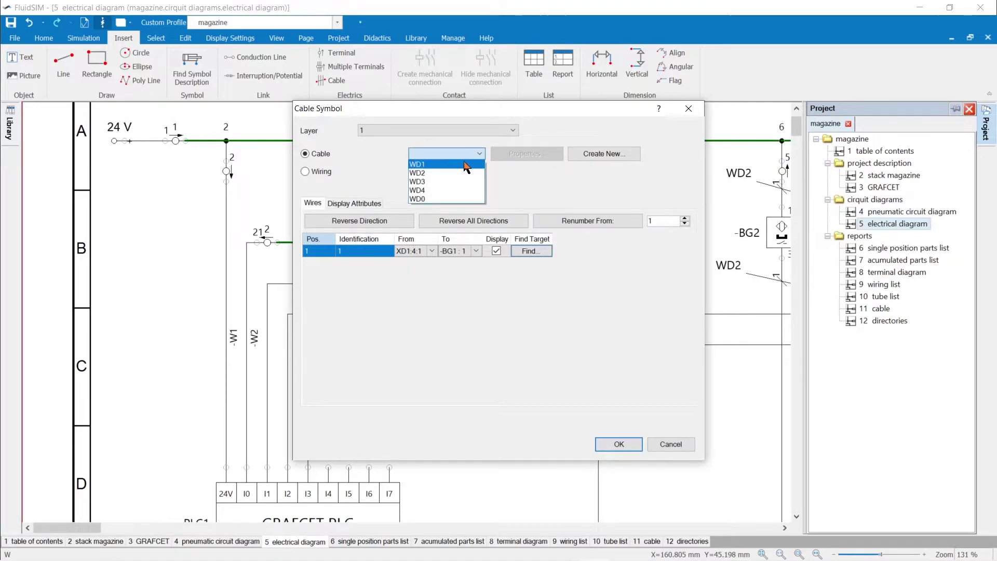
{"action": "left_click", "coordinate": [462, 162]}
{"action": "left_click", "coordinate": [613, 444]}
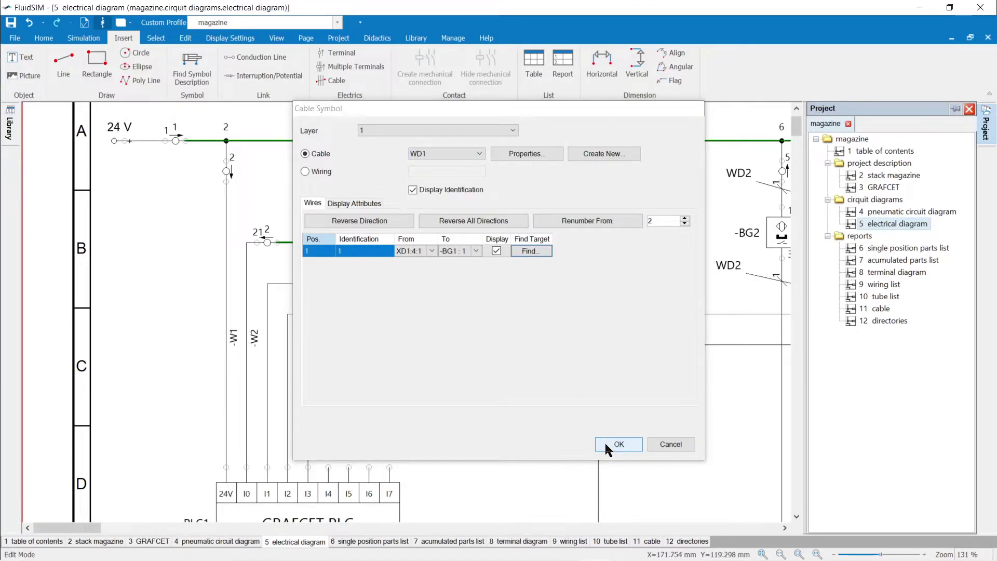
{"action": "left_click", "coordinate": [571, 541]}
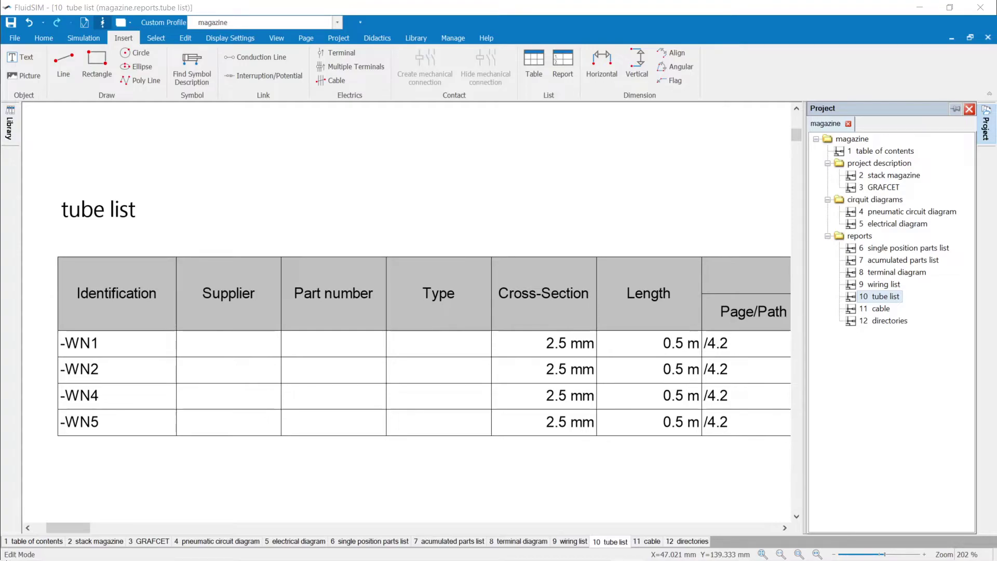
Name the unnamed pneumatic line -WN3 with its identification displayed, then view the whole tube list
{"action": "left_click", "coordinate": [208, 542]}
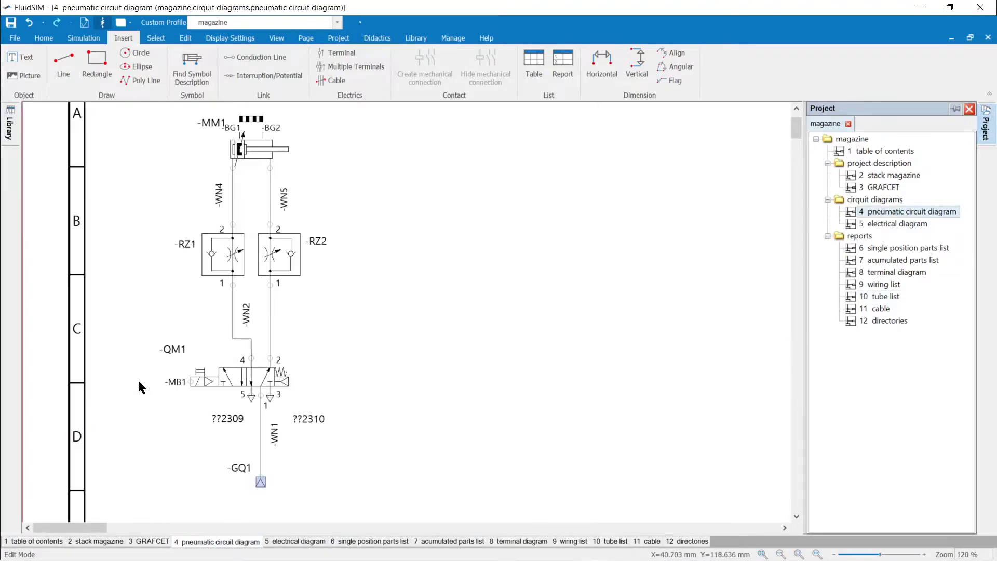
{"action": "double_click", "coordinate": [270, 316]}
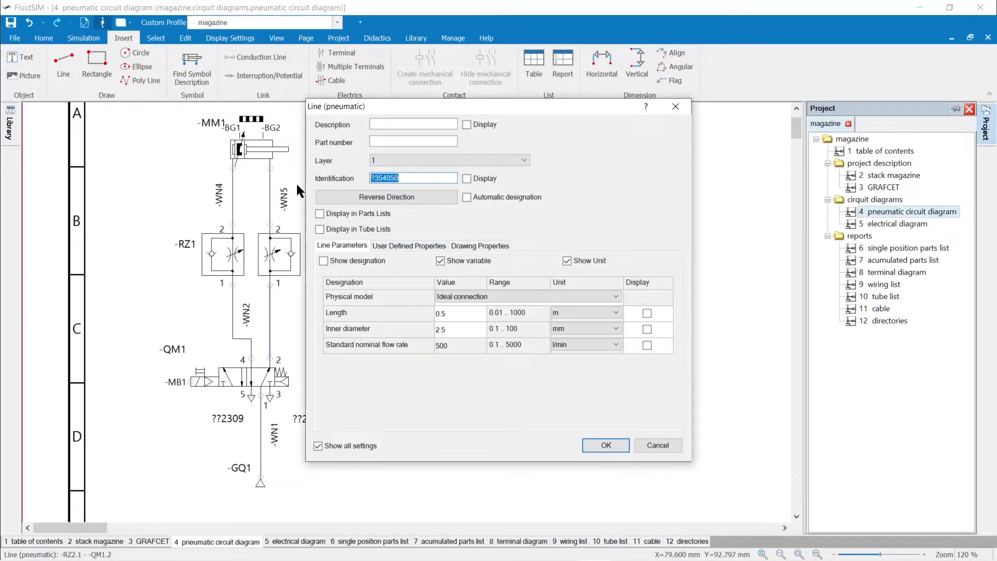
{"action": "type", "text": "-WN3"}
{"action": "left_click", "coordinate": [467, 179]}
{"action": "left_click", "coordinate": [594, 441]}
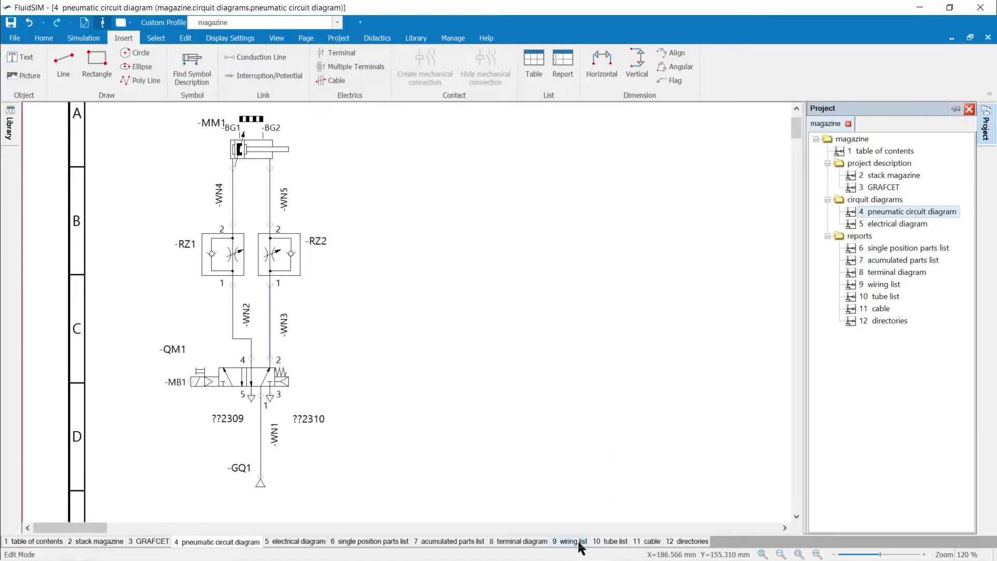
{"action": "left_click", "coordinate": [600, 541]}
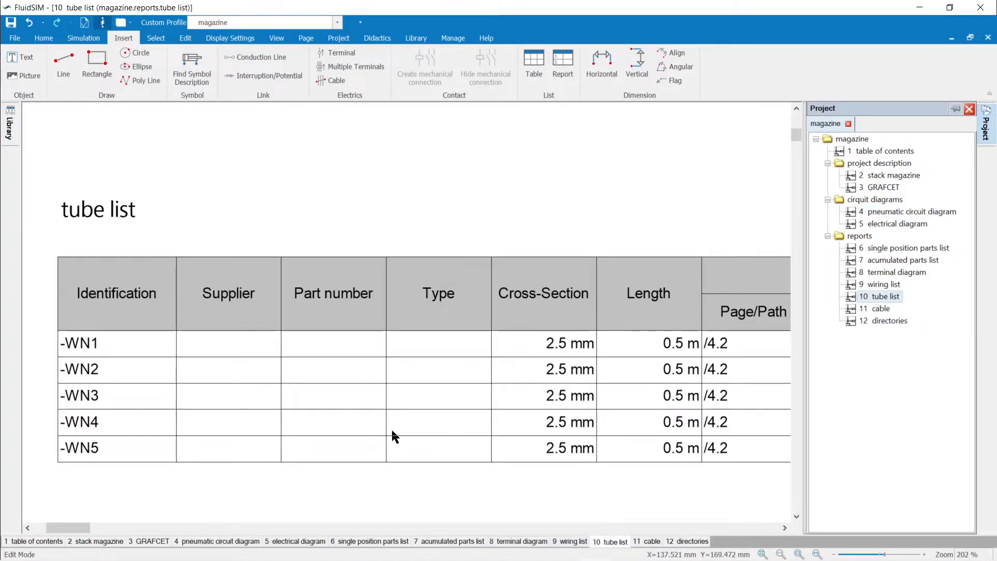
{"action": "left_click", "coordinate": [817, 555]}
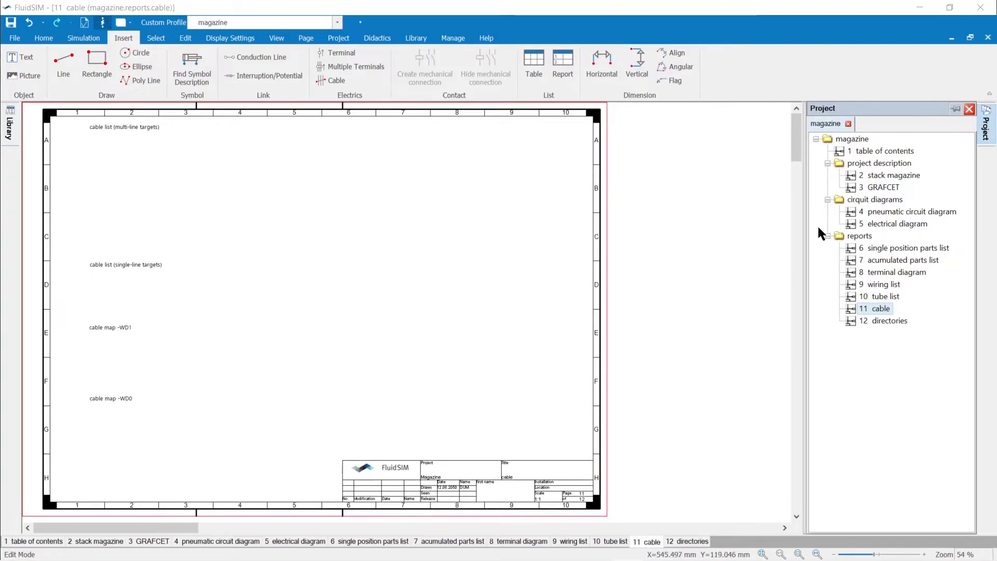
Insert a Cable list (multi-line targets) report at the top-left of the cable page
{"action": "left_click", "coordinate": [566, 64]}
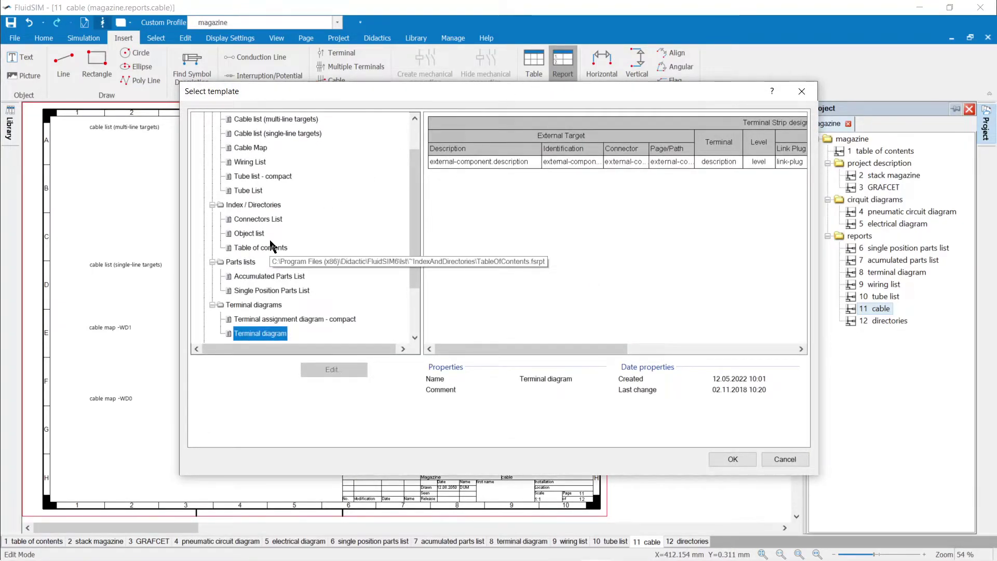
{"action": "scroll", "coordinate": [268, 198], "scroll_direction": "down", "scroll_amount": 2}
{"action": "scroll", "coordinate": [265, 200], "scroll_direction": "up", "scroll_amount": 3}
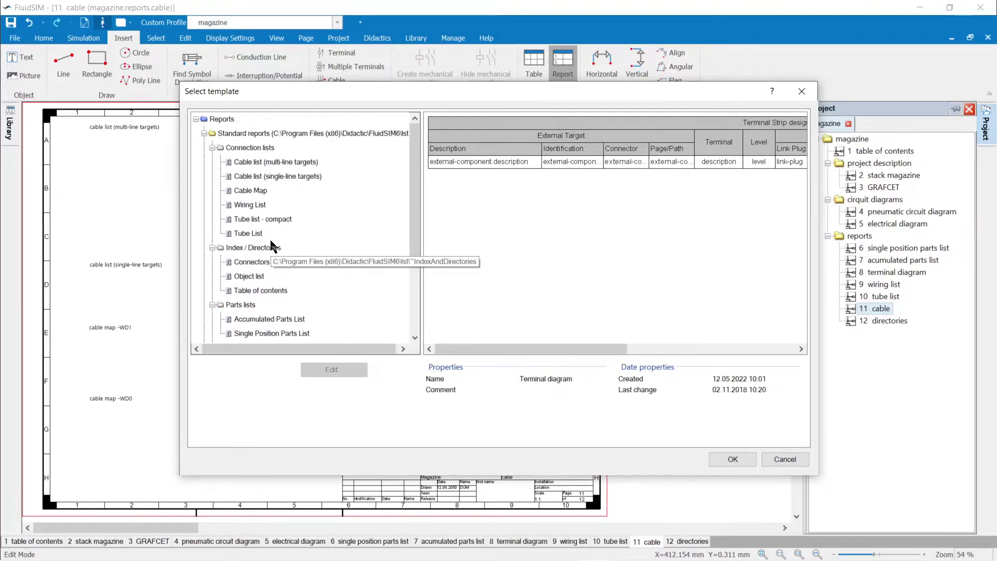
{"action": "left_click", "coordinate": [268, 163]}
{"action": "left_click", "coordinate": [722, 464]}
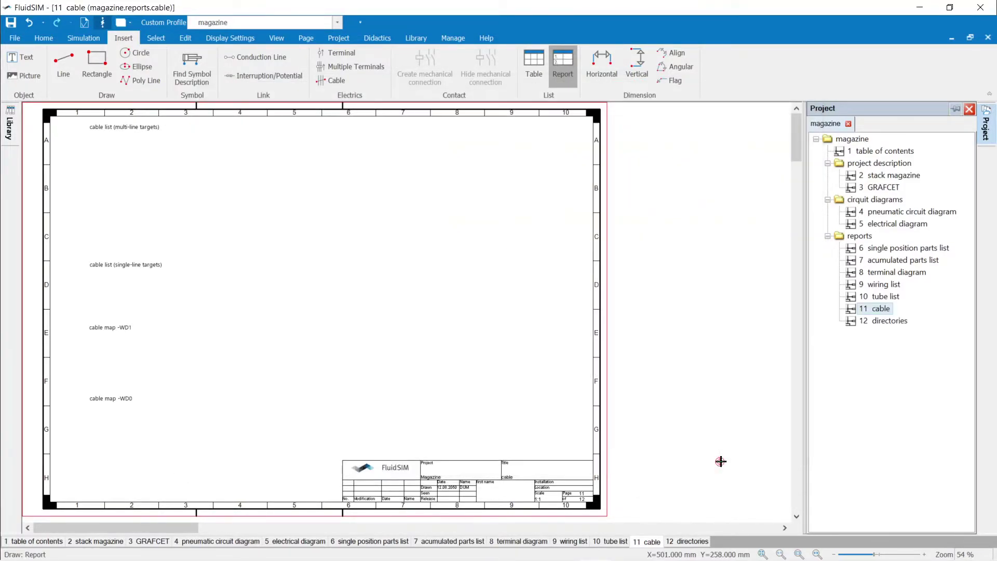
{"action": "left_click", "coordinate": [92, 147]}
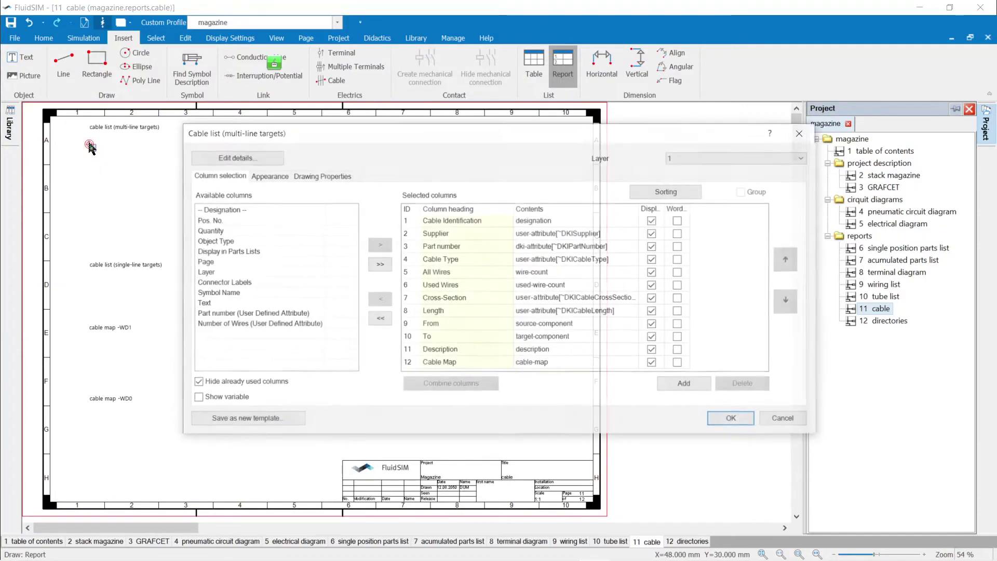
{"action": "left_click", "coordinate": [719, 419]}
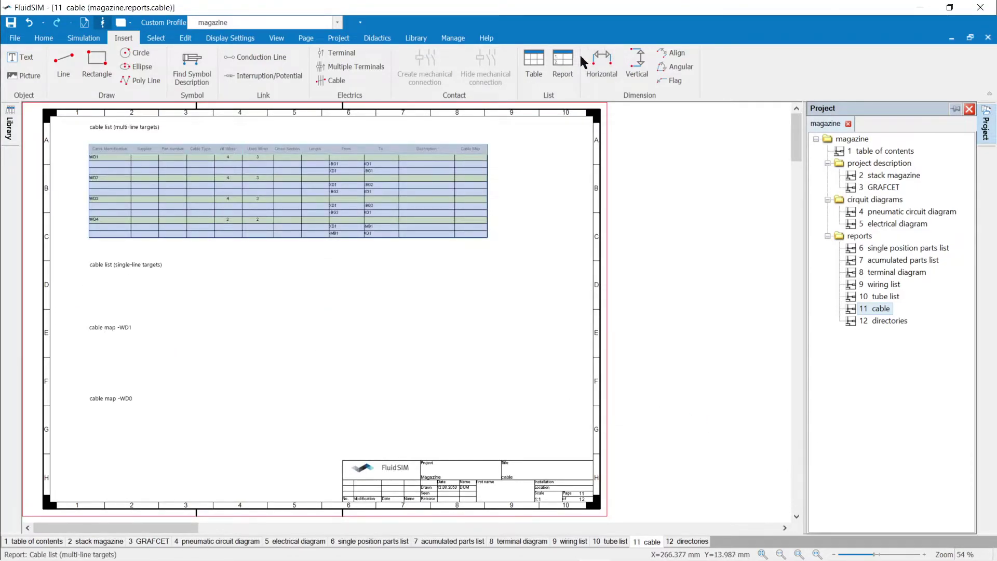
Insert a Cable list (single-line targets) report under its heading
{"action": "left_click", "coordinate": [565, 65]}
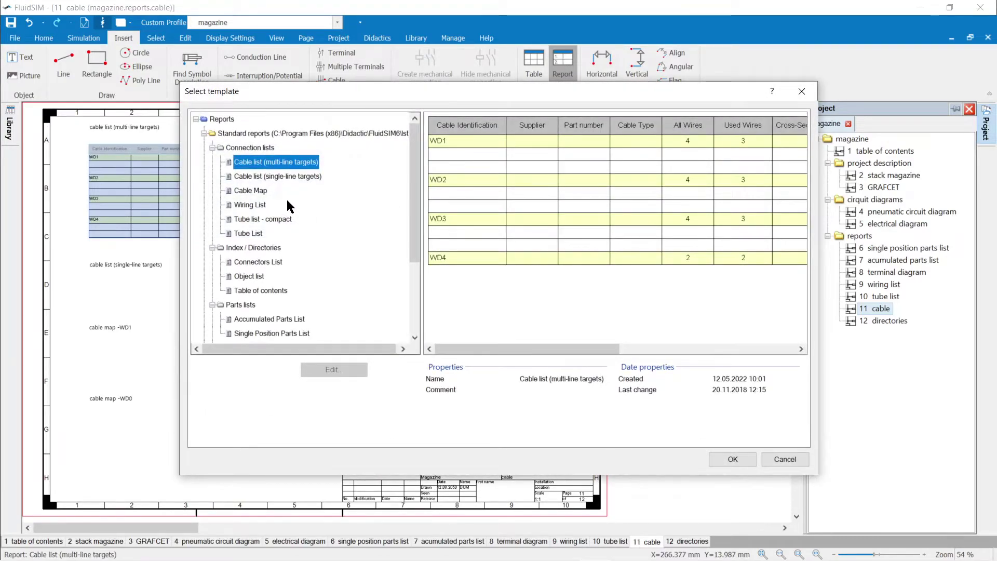
{"action": "left_click", "coordinate": [280, 182]}
{"action": "left_click", "coordinate": [733, 459]}
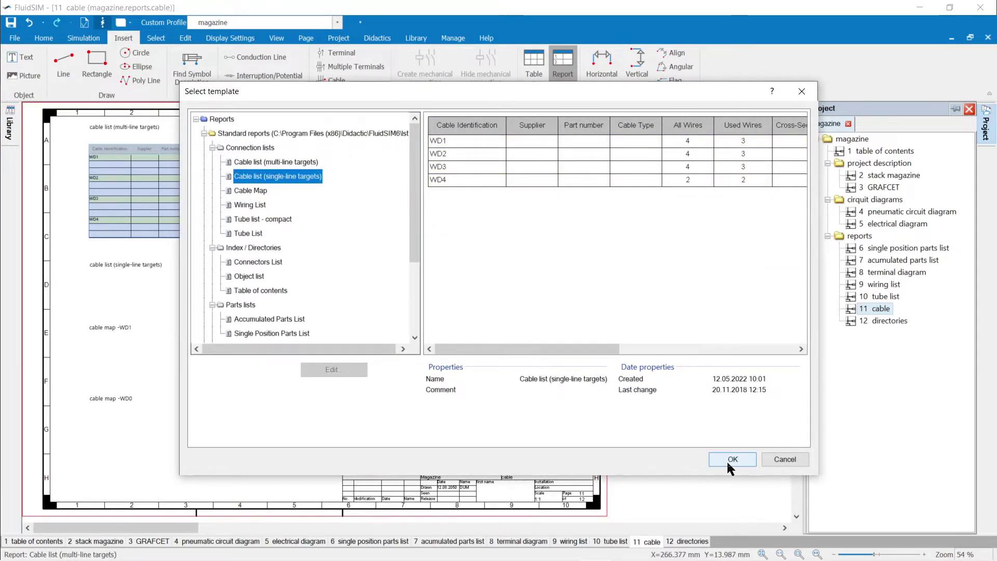
{"action": "left_click", "coordinate": [94, 278]}
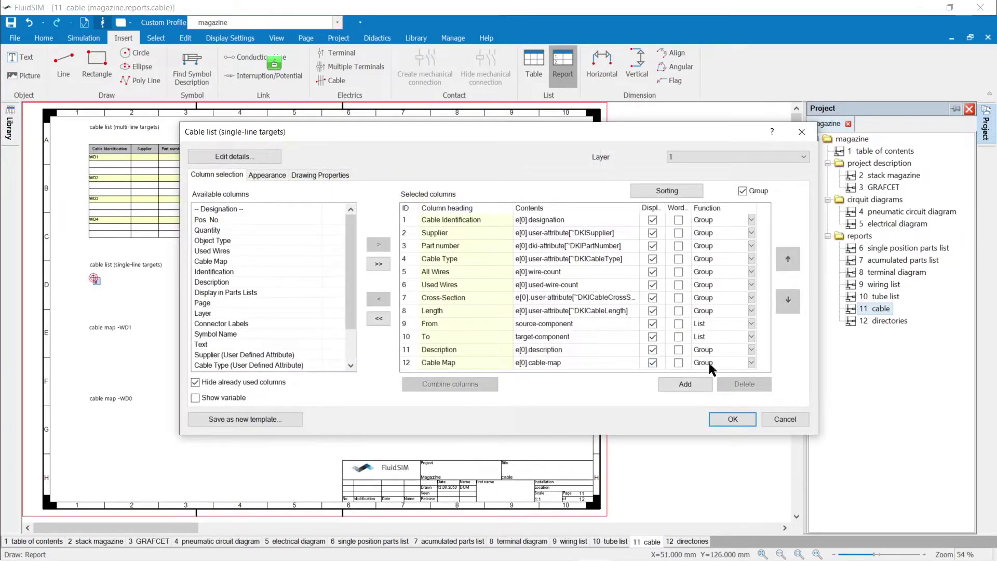
{"action": "left_click", "coordinate": [732, 420]}
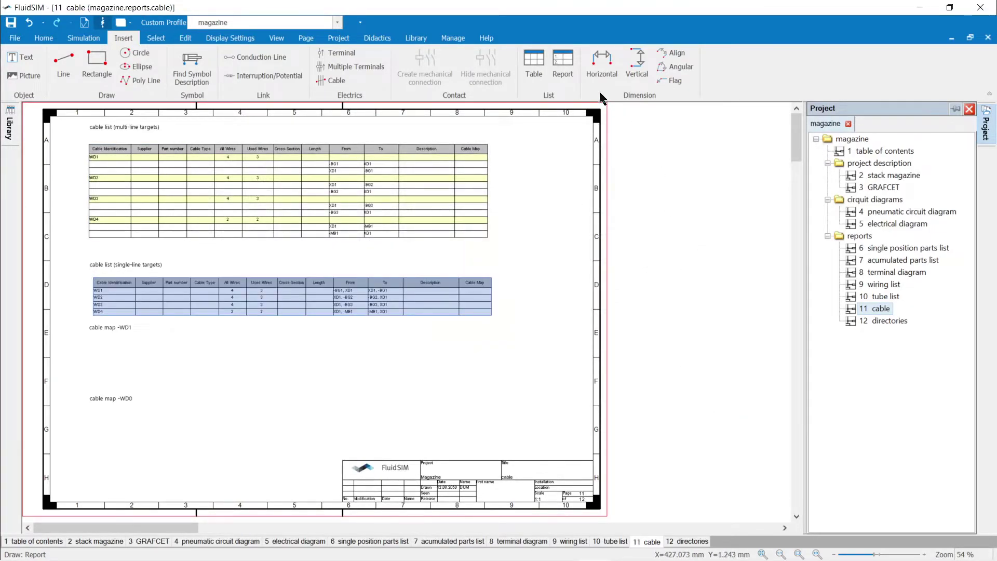
Choose the Cable Map report template for the next table
{"action": "left_click", "coordinate": [565, 65]}
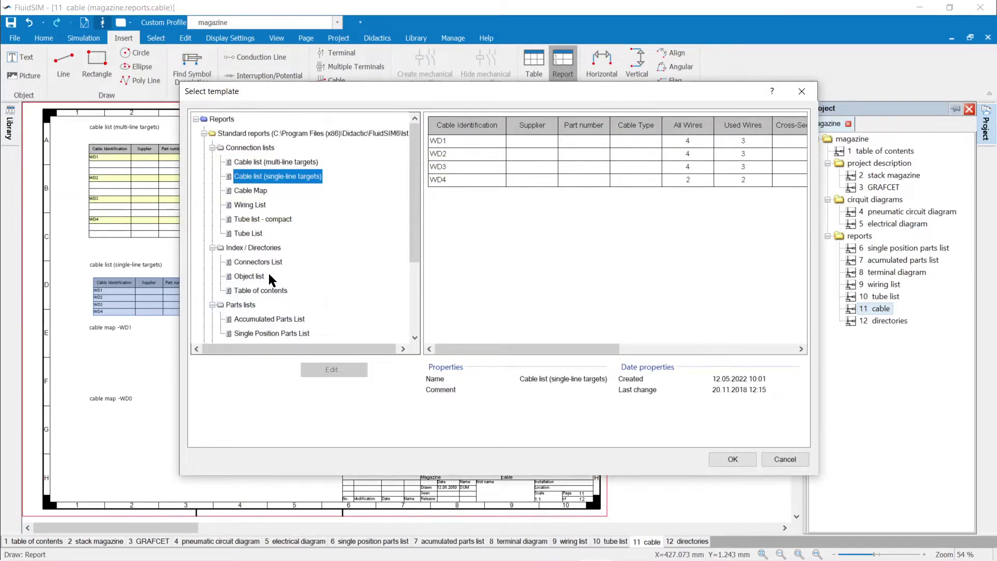
{"action": "left_click", "coordinate": [251, 191]}
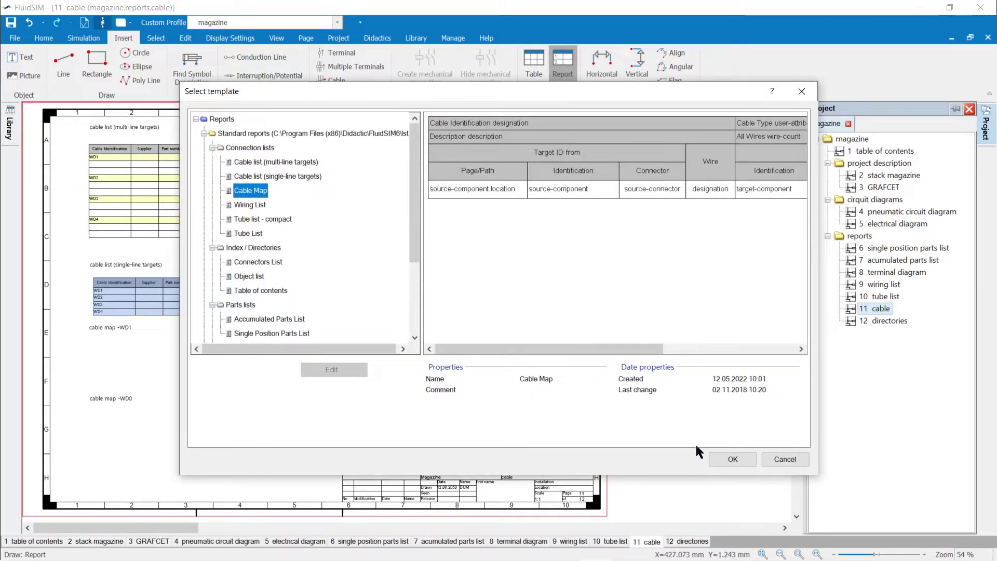
{"action": "left_click", "coordinate": [719, 461]}
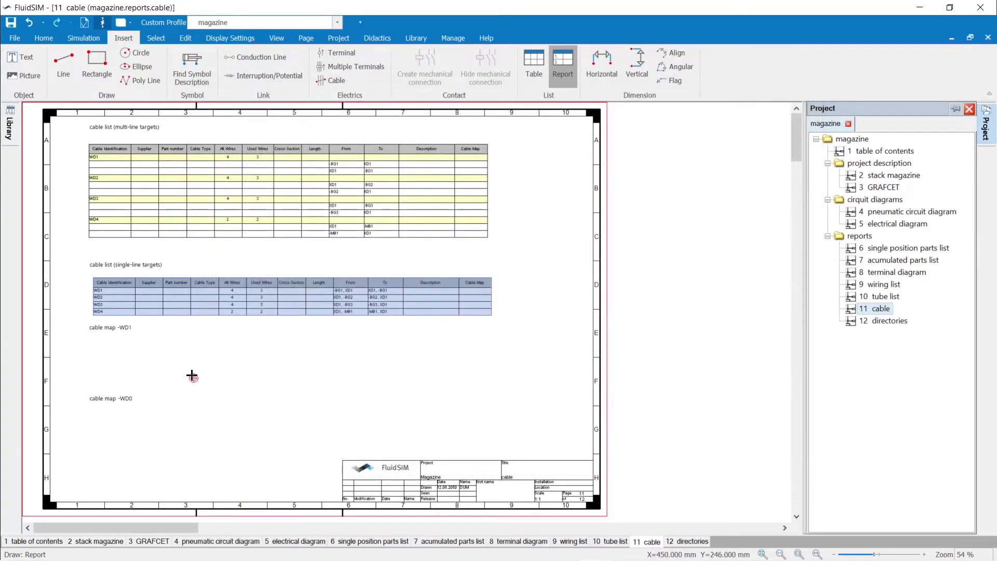
Place a cable map filtered to cable WD1 under the cable map -WD1 heading
{"action": "left_click", "coordinate": [93, 344]}
{"action": "left_click", "coordinate": [401, 207]}
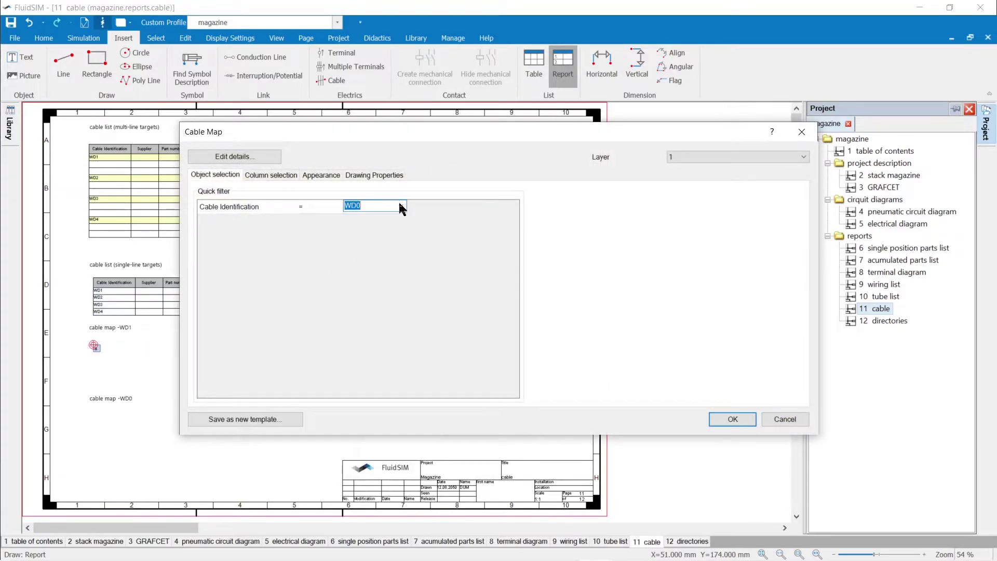
{"action": "left_click", "coordinate": [403, 206]}
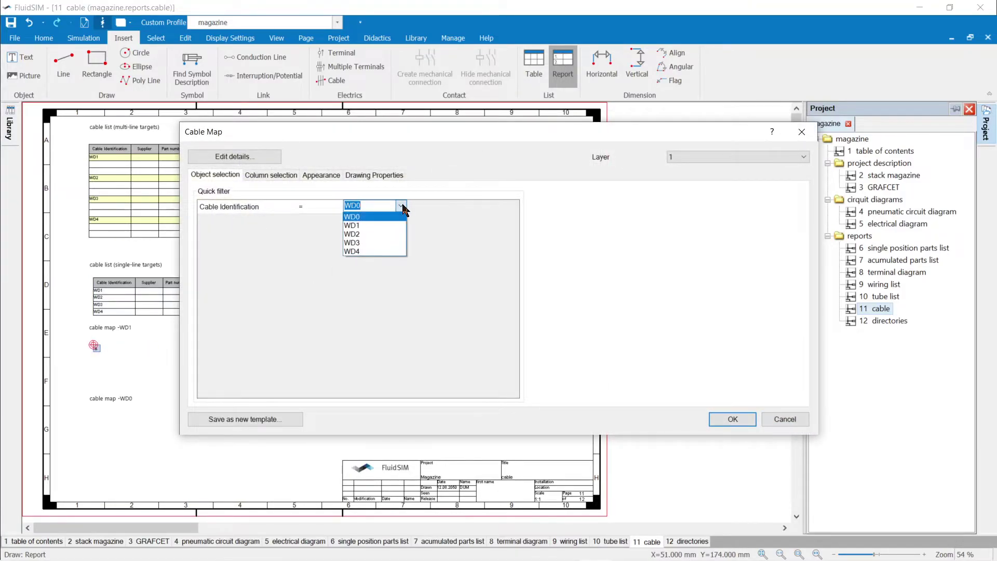
{"action": "left_click", "coordinate": [385, 226]}
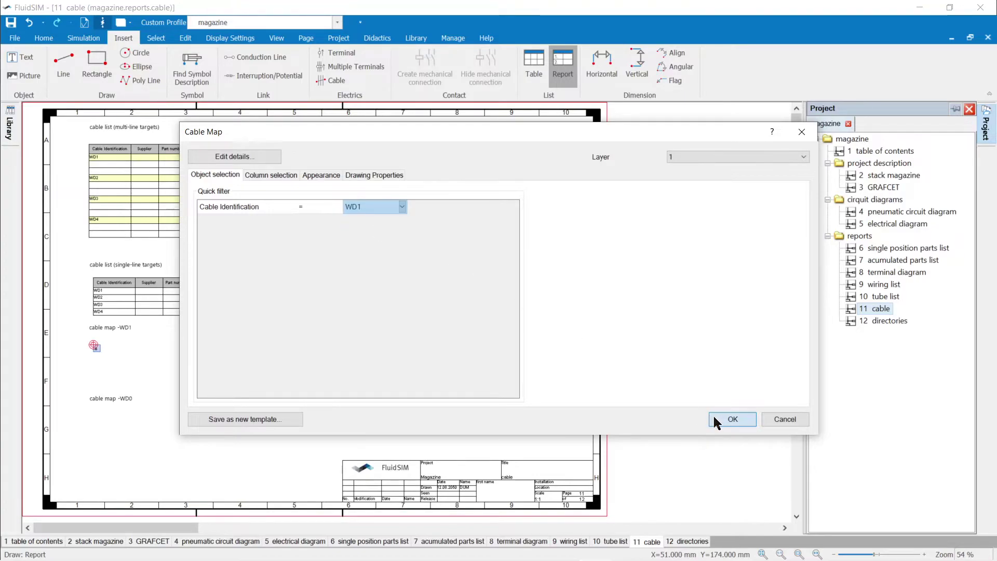
{"action": "left_click", "coordinate": [733, 420]}
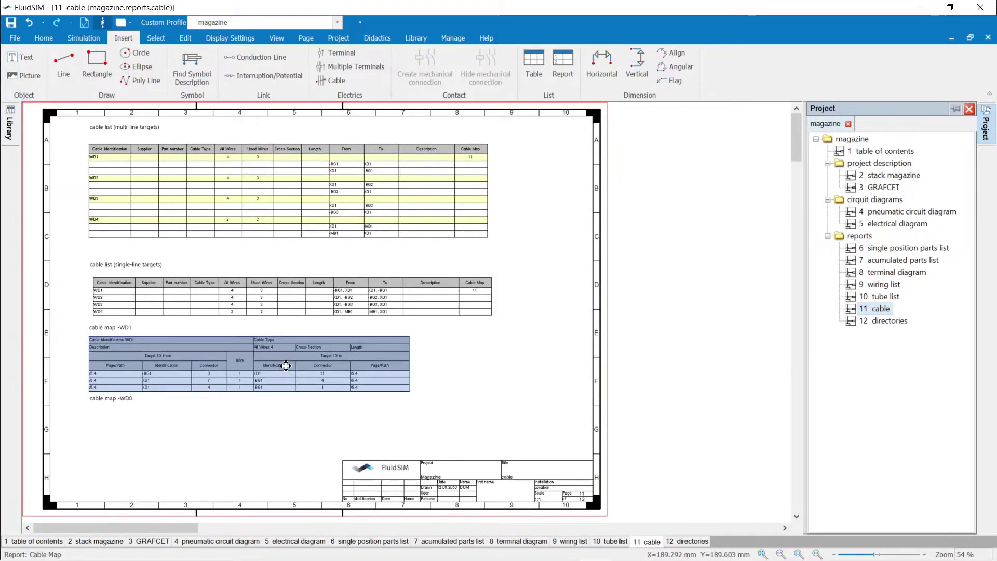
{"action": "left_click", "coordinate": [290, 371]}
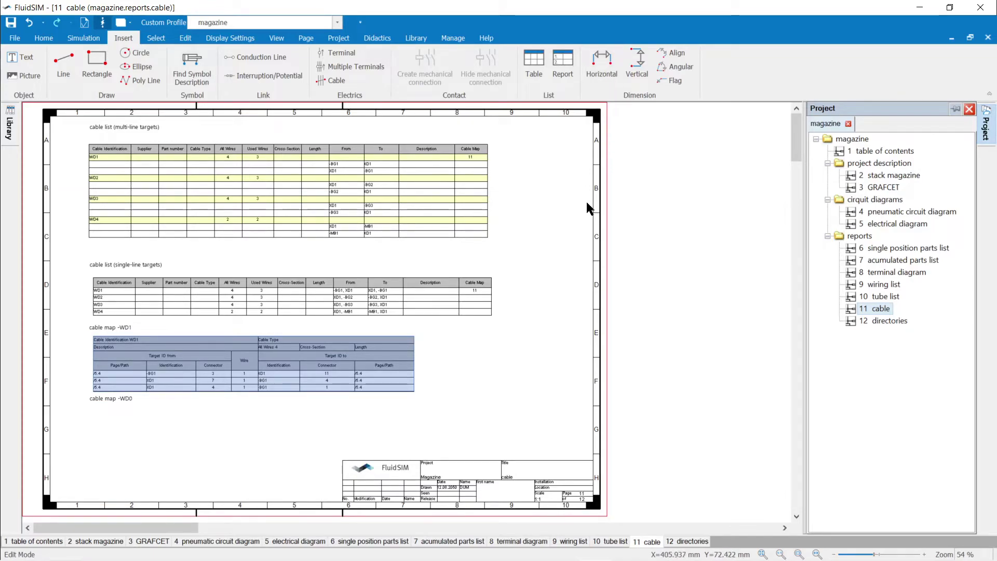
Reopen the WD1 cable map's properties to review its column settings
{"action": "left_click", "coordinate": [449, 395]}
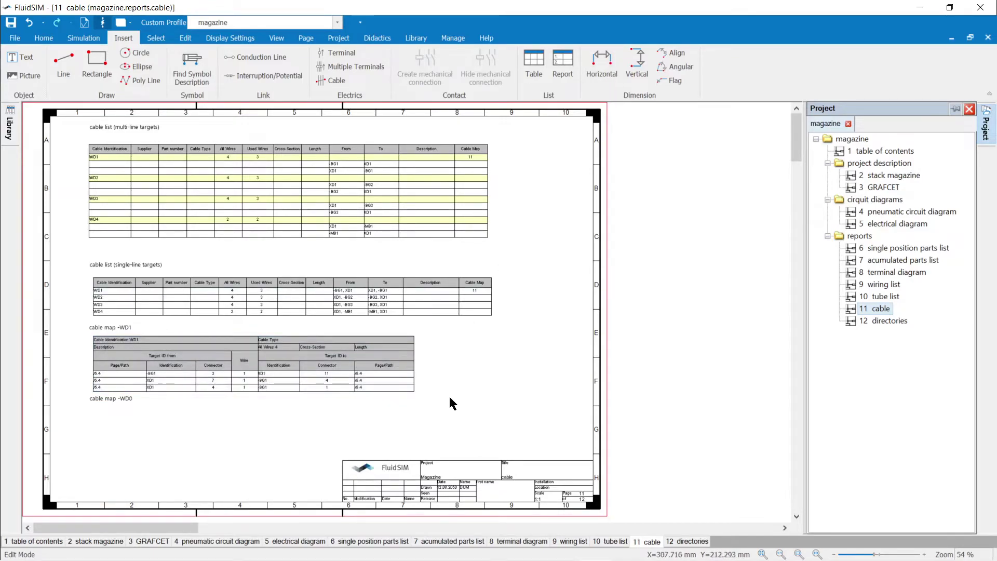
{"action": "double_click", "coordinate": [346, 377]}
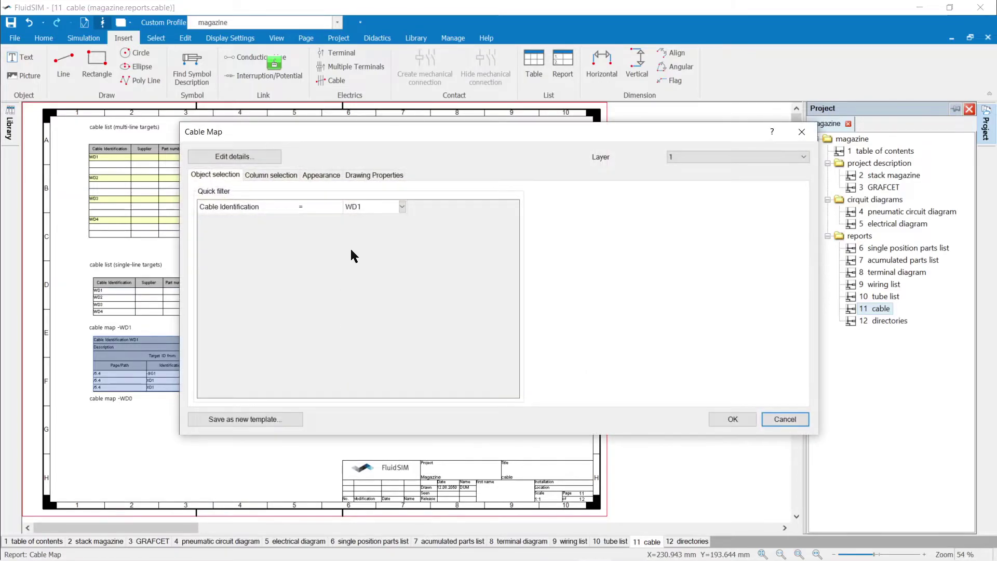
{"action": "left_click", "coordinate": [283, 174]}
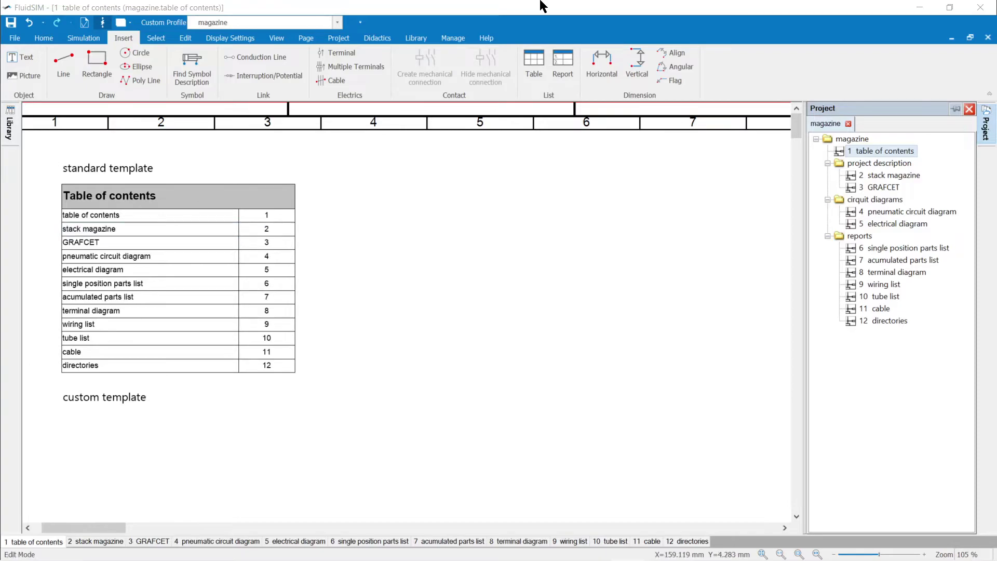
Insert the user-defined table of contents V01 report under the custom template heading
{"action": "left_click", "coordinate": [567, 71]}
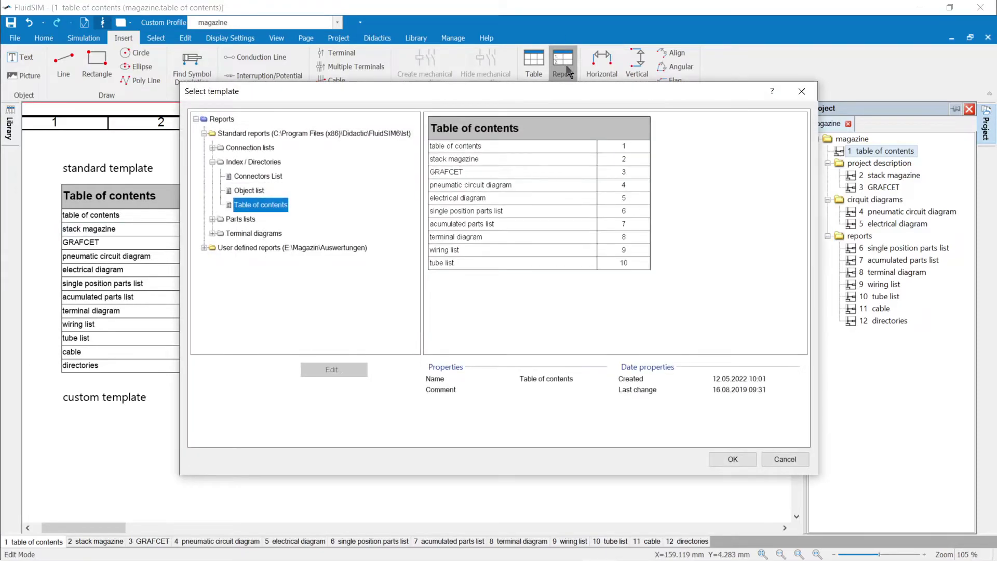
{"action": "left_click", "coordinate": [204, 247]}
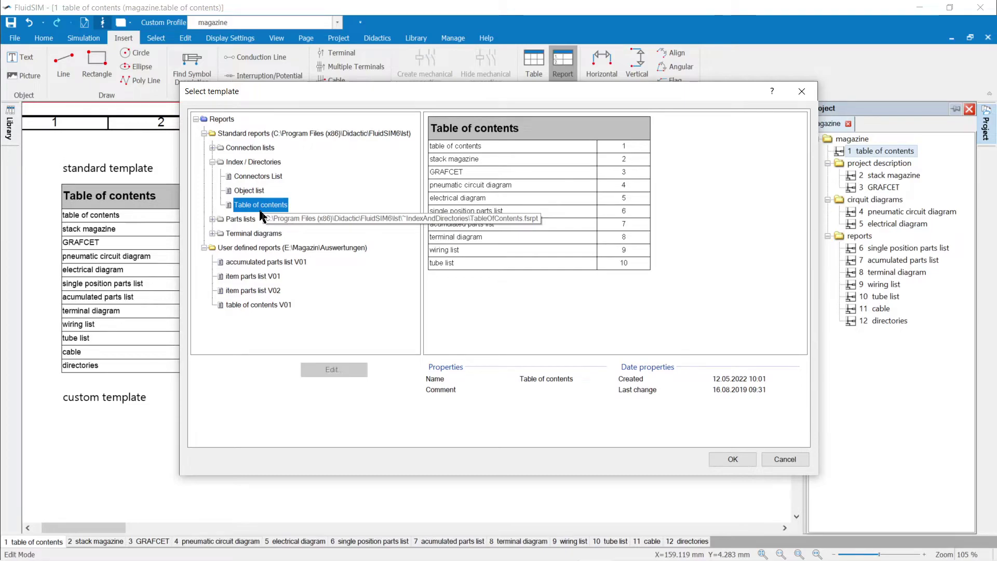
{"action": "left_click", "coordinate": [245, 306]}
{"action": "left_click", "coordinate": [725, 460]}
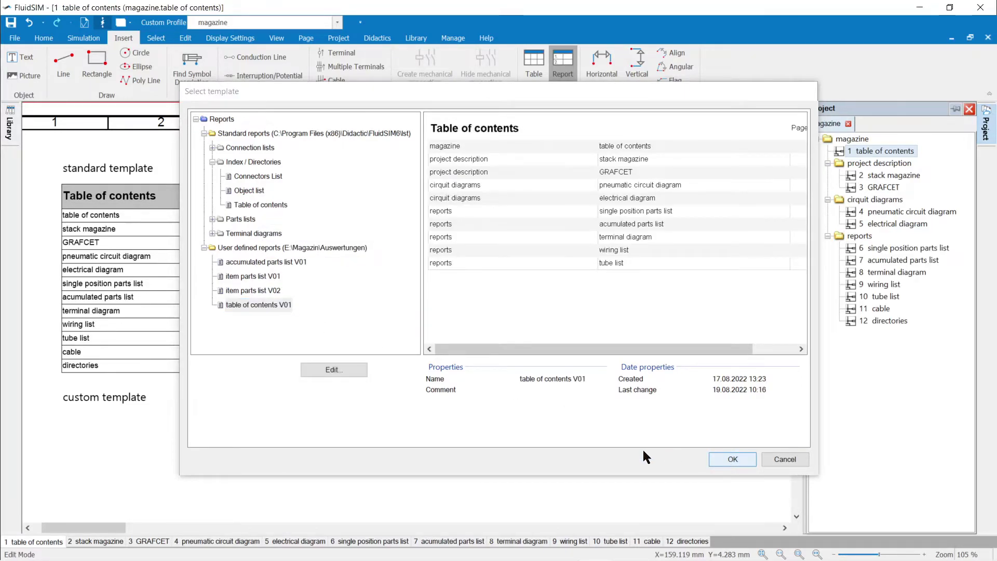
{"action": "left_click", "coordinate": [71, 422]}
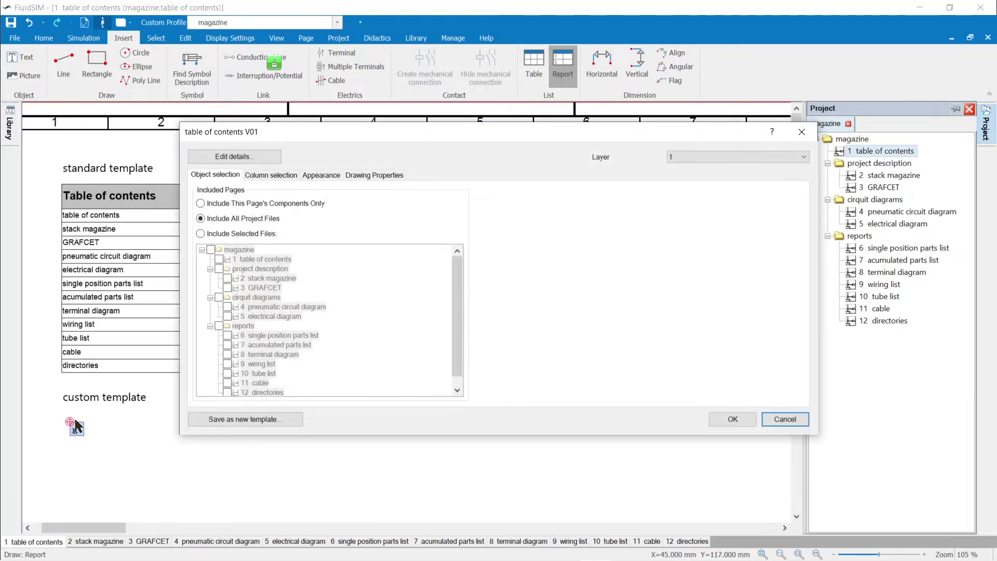
{"action": "left_click", "coordinate": [715, 416]}
Review the custom table's appearance and column settings, selecting the Description column, and apply
{"action": "scroll", "coordinate": [679, 373], "scroll_direction": "down", "scroll_amount": 3}
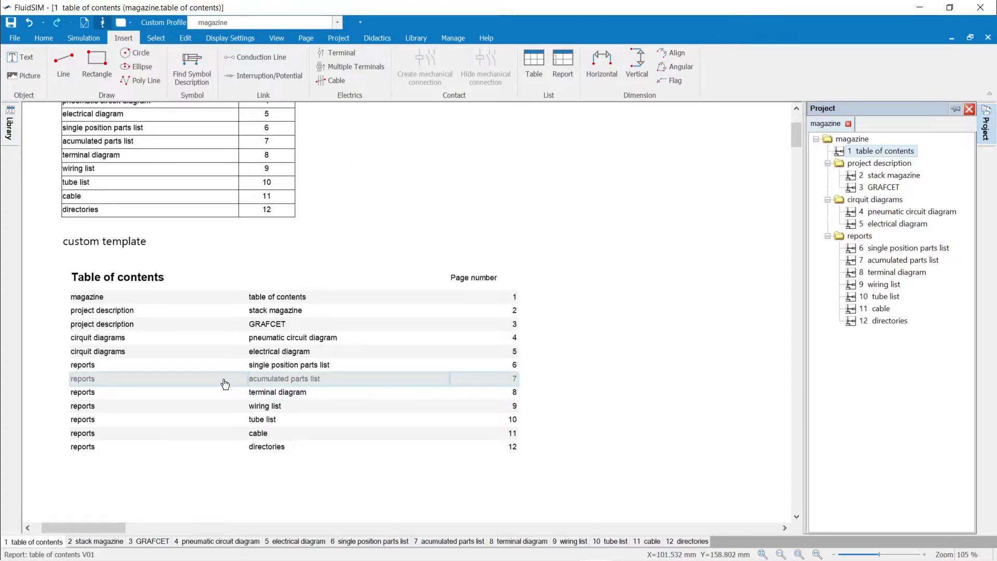
{"action": "double_click", "coordinate": [225, 384]}
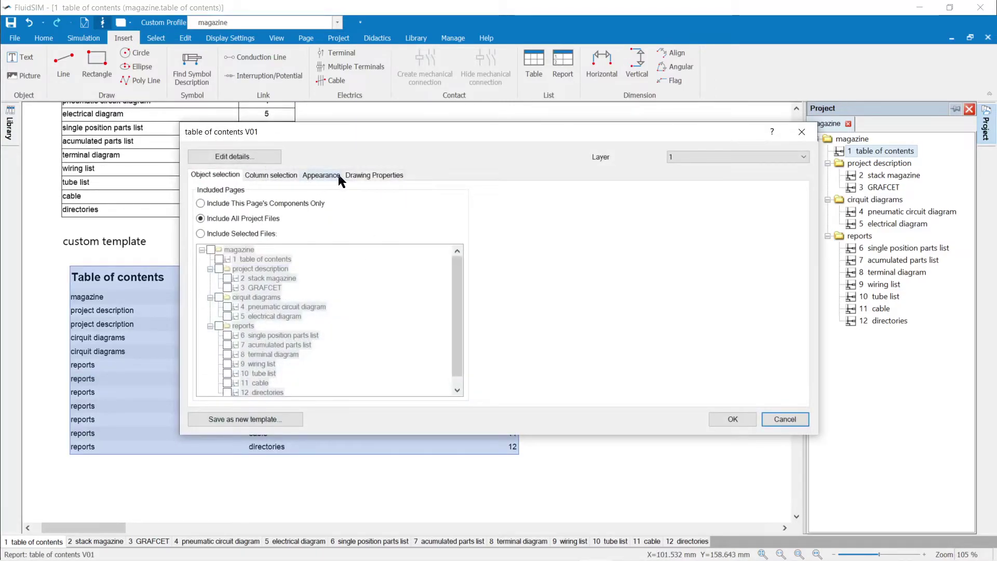
{"action": "left_click", "coordinate": [327, 177]}
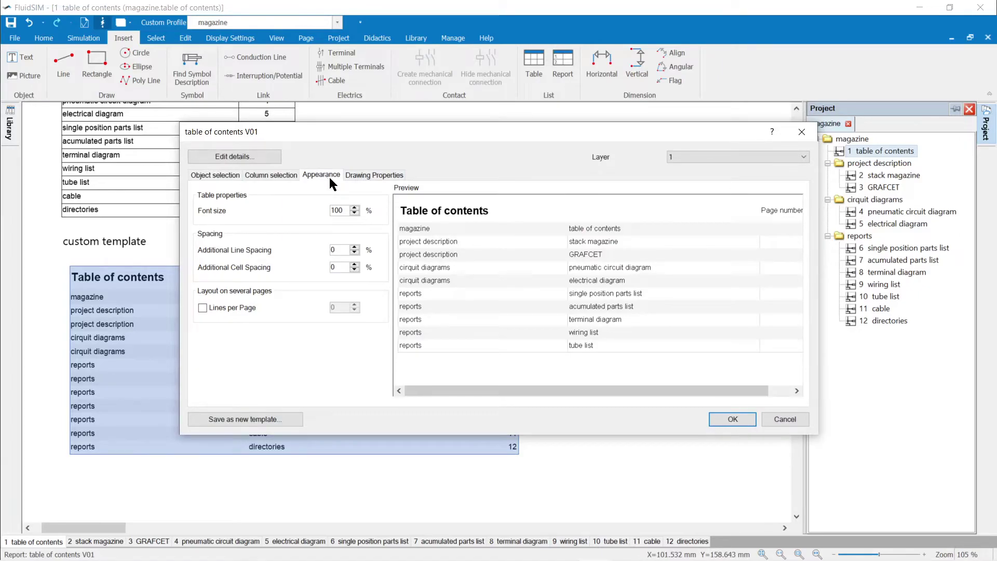
{"action": "left_click", "coordinate": [263, 177]}
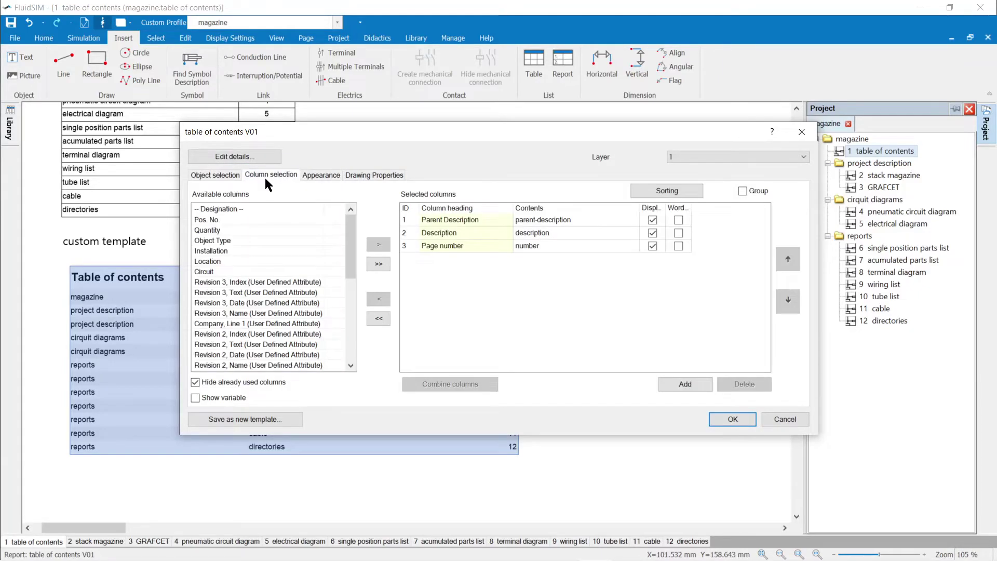
{"action": "left_click", "coordinate": [435, 240]}
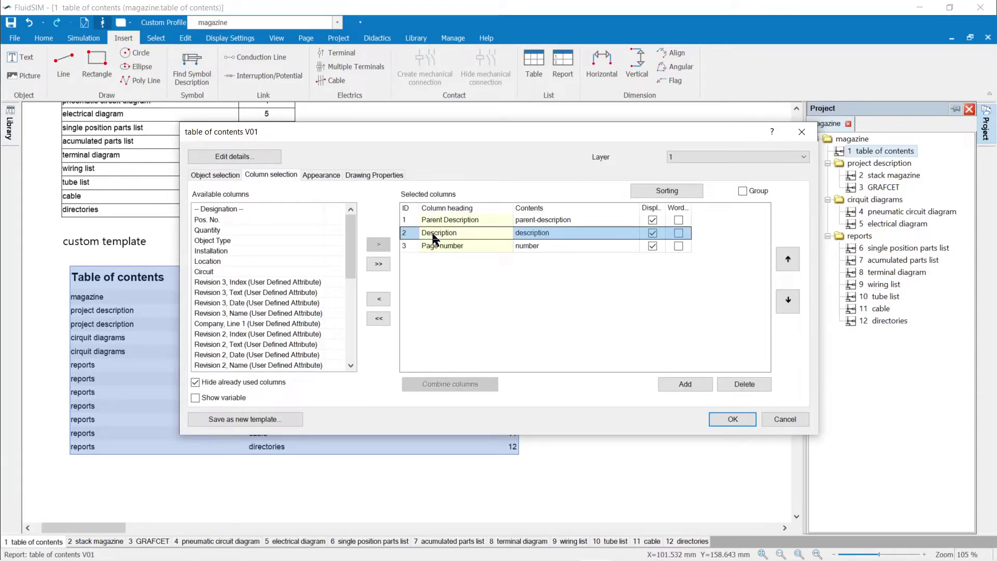
{"action": "left_click", "coordinate": [733, 420]}
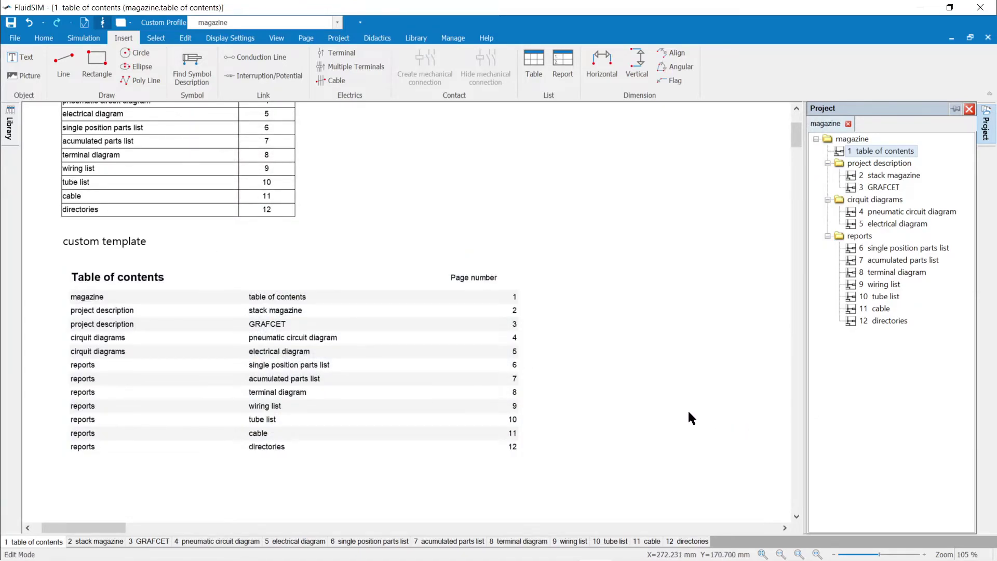
On directories page 12, place a Connectors List report under the connectors heading and zoom in on it
{"action": "double_click", "coordinate": [88, 454]}
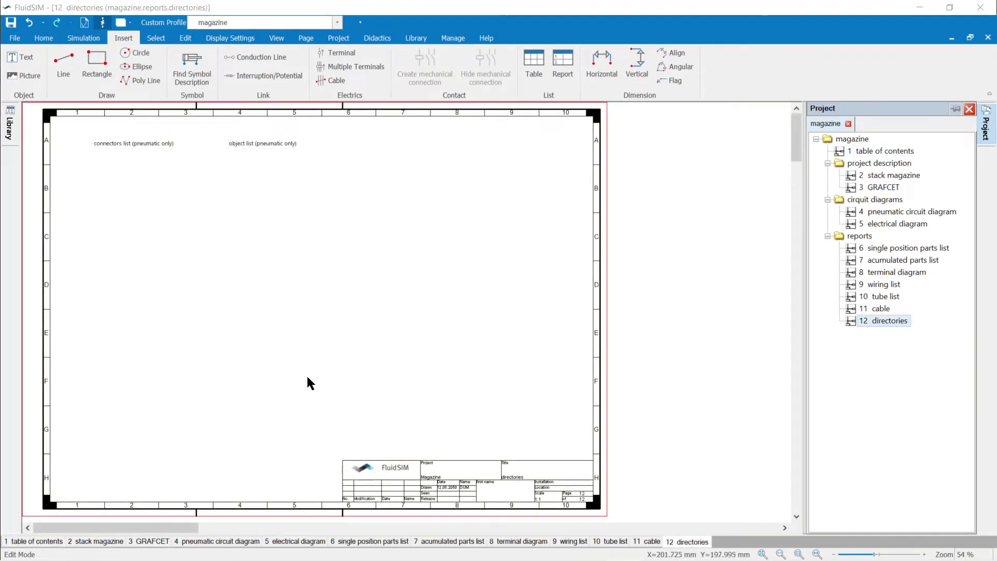
{"action": "left_click", "coordinate": [562, 64]}
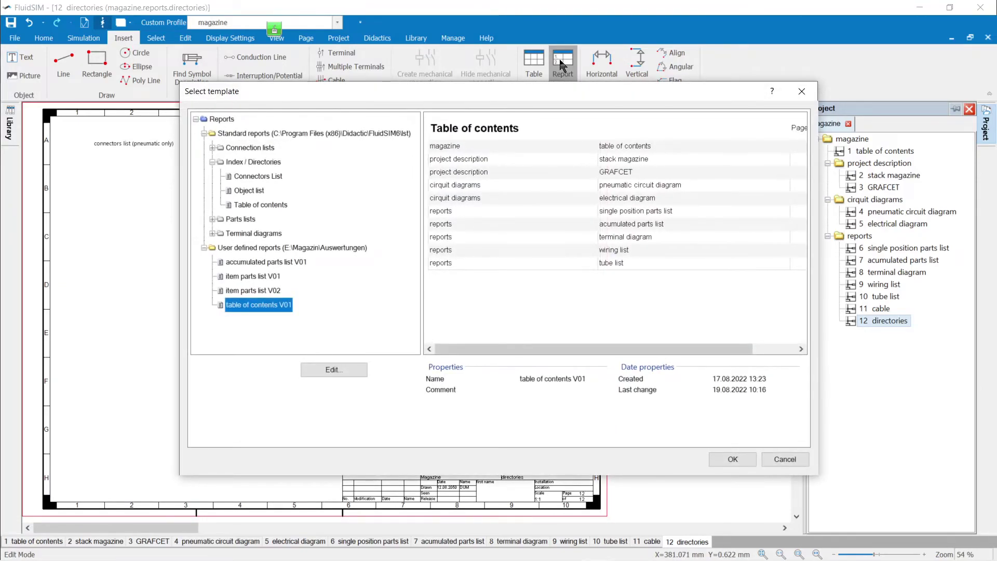
{"action": "left_click", "coordinate": [253, 177]}
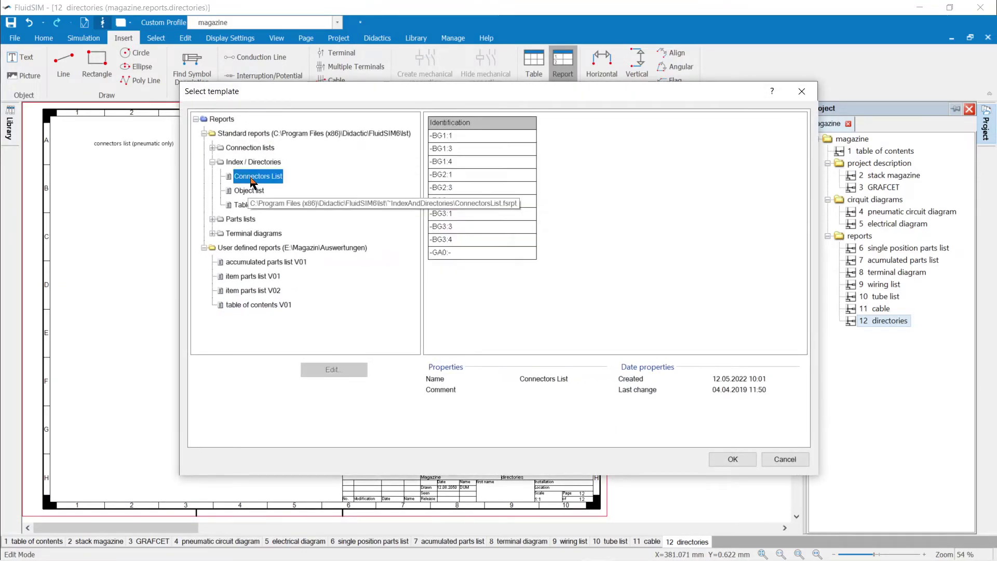
{"action": "left_click", "coordinate": [248, 192]}
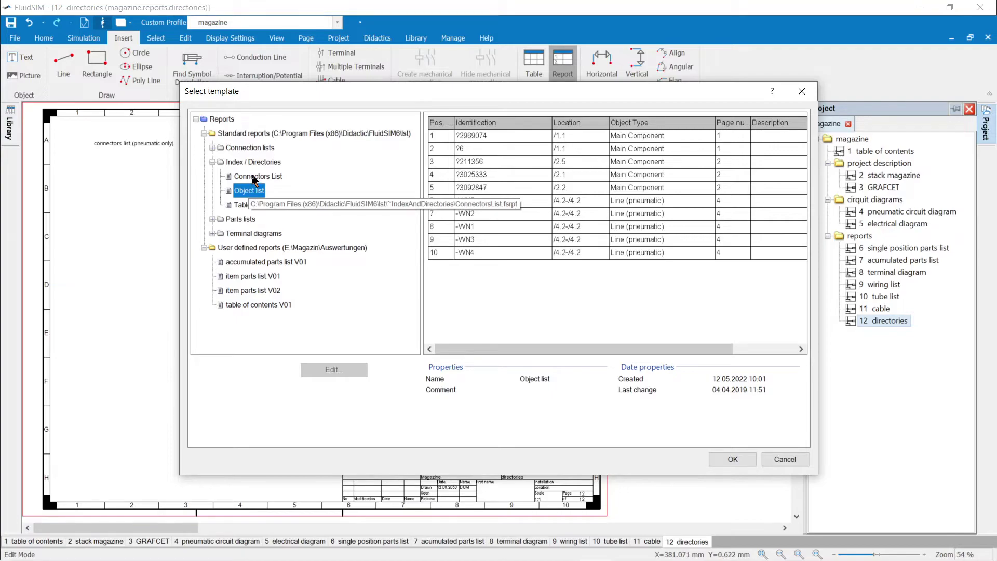
{"action": "left_click", "coordinate": [254, 177]}
{"action": "left_click", "coordinate": [728, 461]}
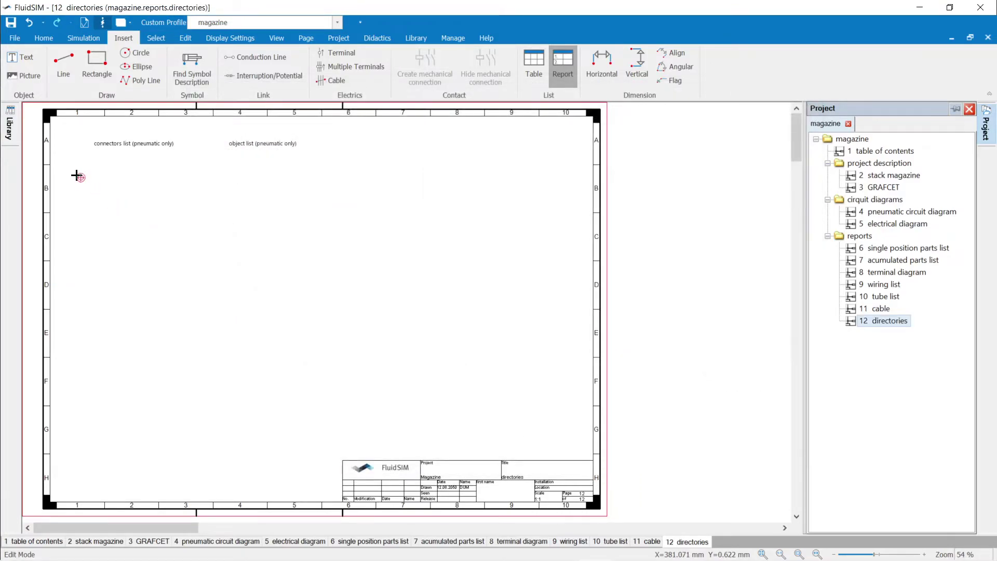
{"action": "left_click", "coordinate": [96, 164]}
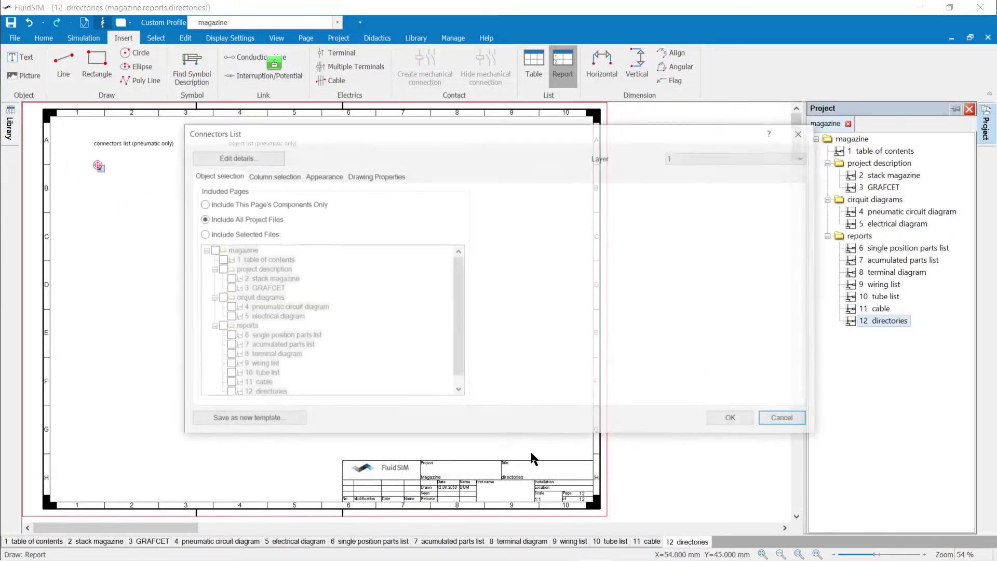
{"action": "left_click", "coordinate": [728, 424]}
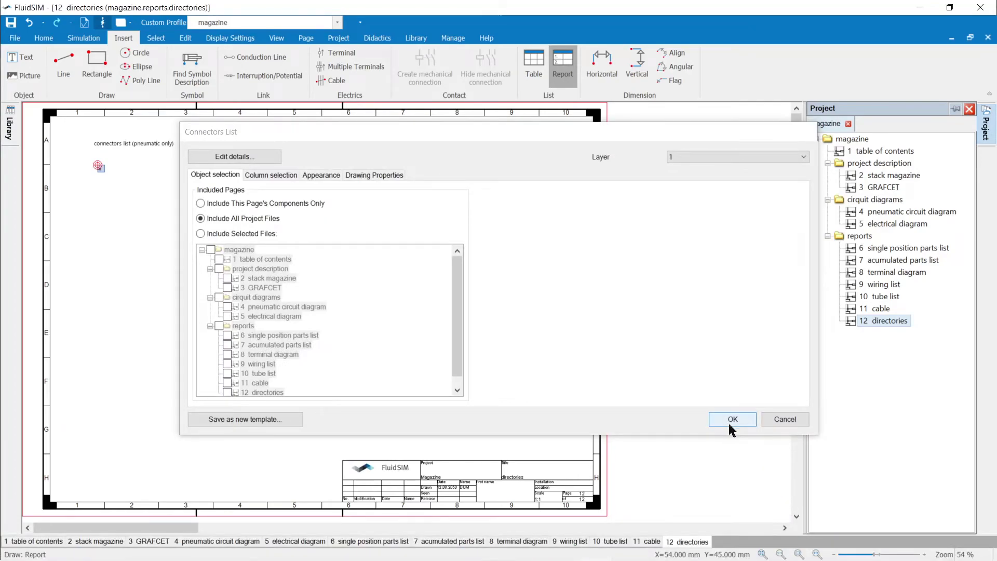
{"action": "left_click_drag", "start_coordinate": [76, 151], "coordinate": [226, 330]}
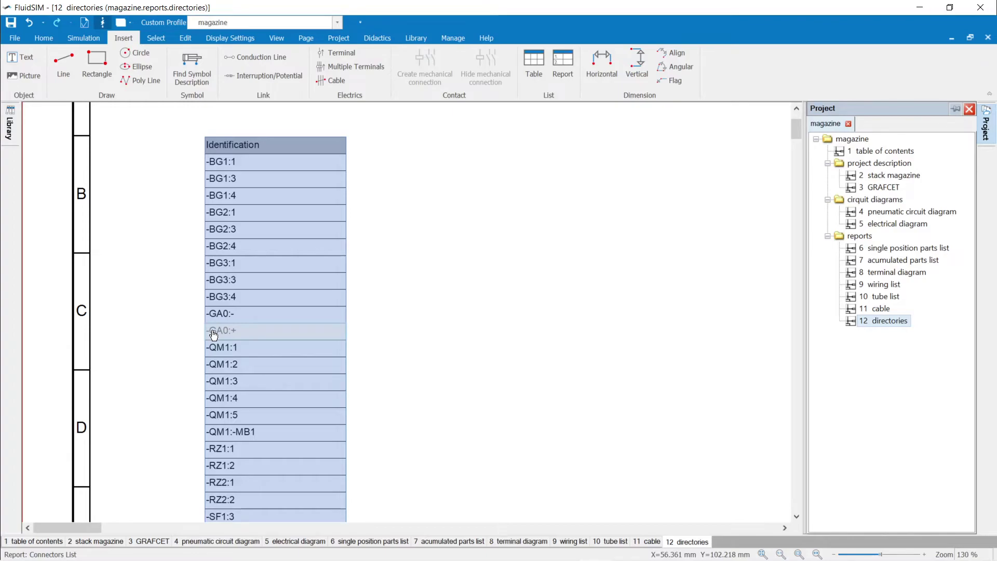
{"action": "left_click", "coordinate": [200, 542]}
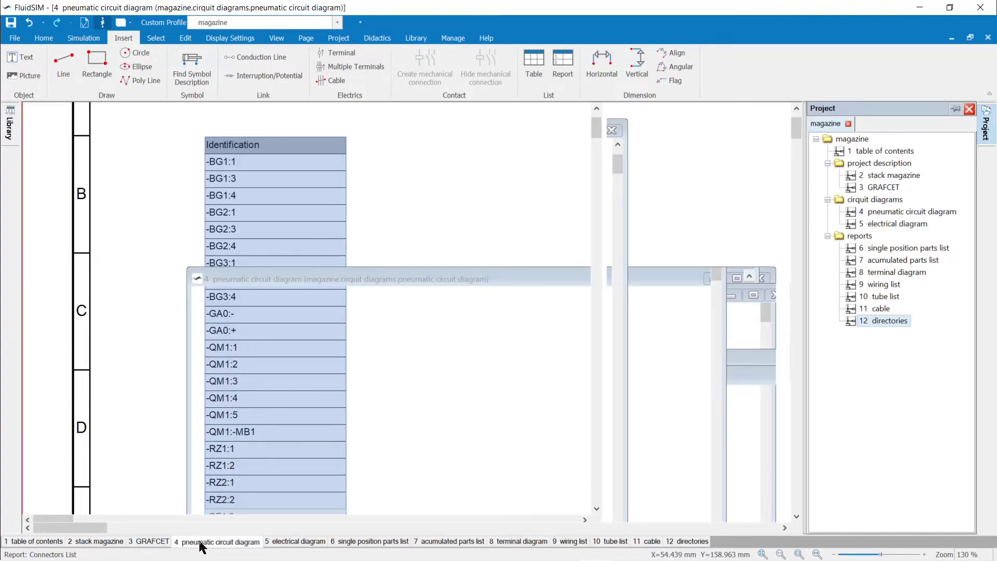
Number two pneumatic connections 1 and 2, the second on the -WN5 line, then return to page 12
{"action": "double_click", "coordinate": [233, 166]}
{"action": "type", "text": "1"}
{"action": "left_click", "coordinate": [422, 419]}
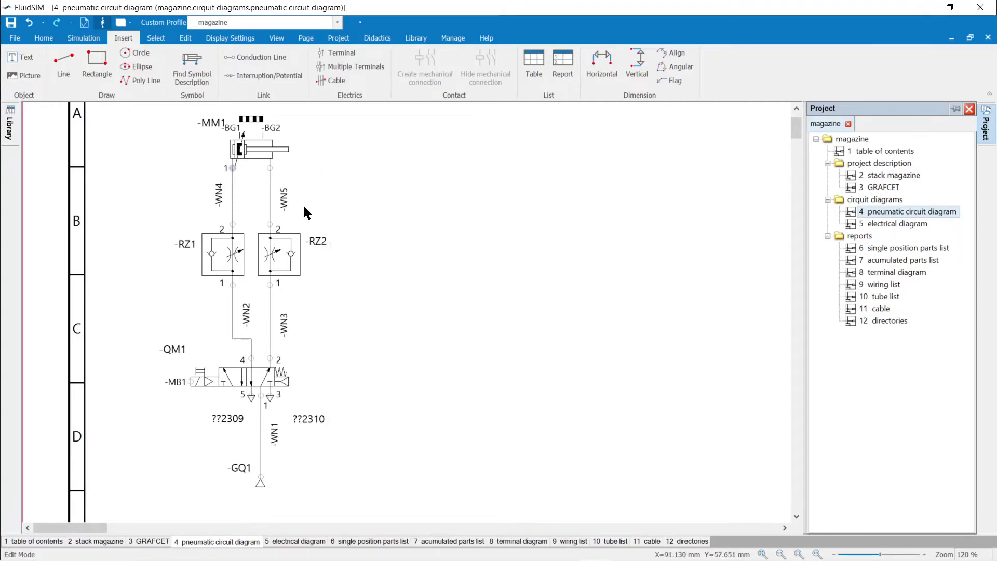
{"action": "double_click", "coordinate": [270, 170]}
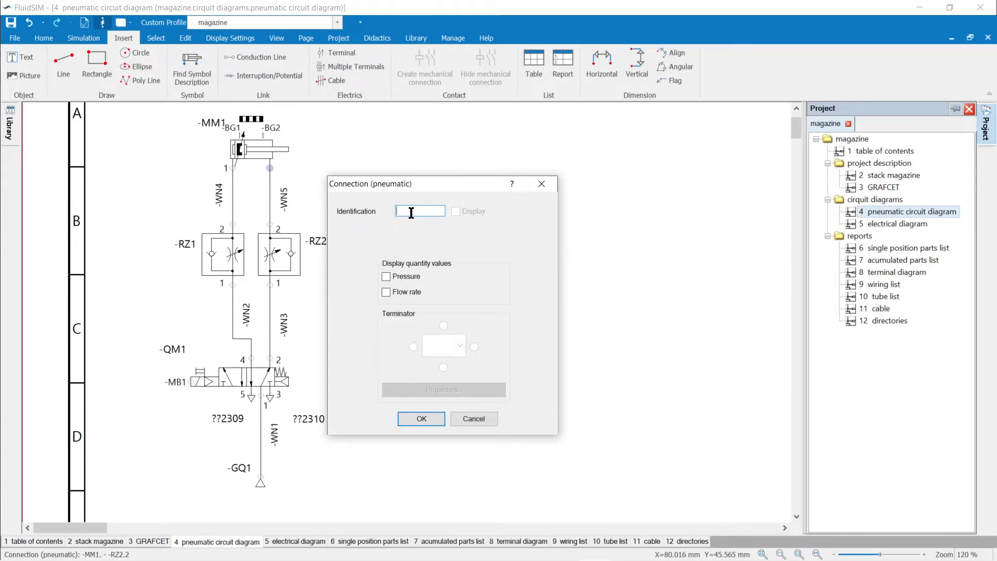
{"action": "left_click", "coordinate": [419, 419]}
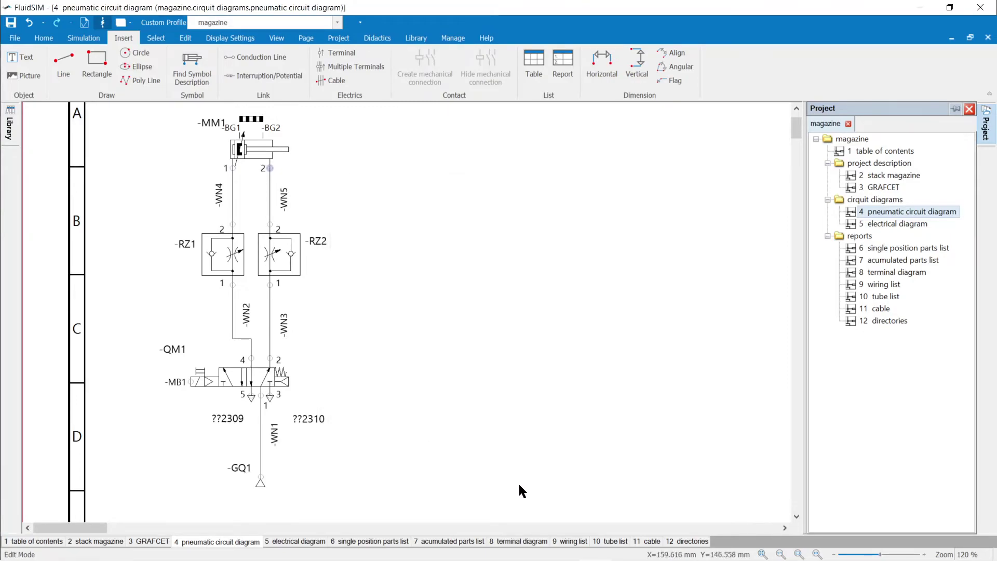
{"action": "left_click", "coordinate": [688, 542]}
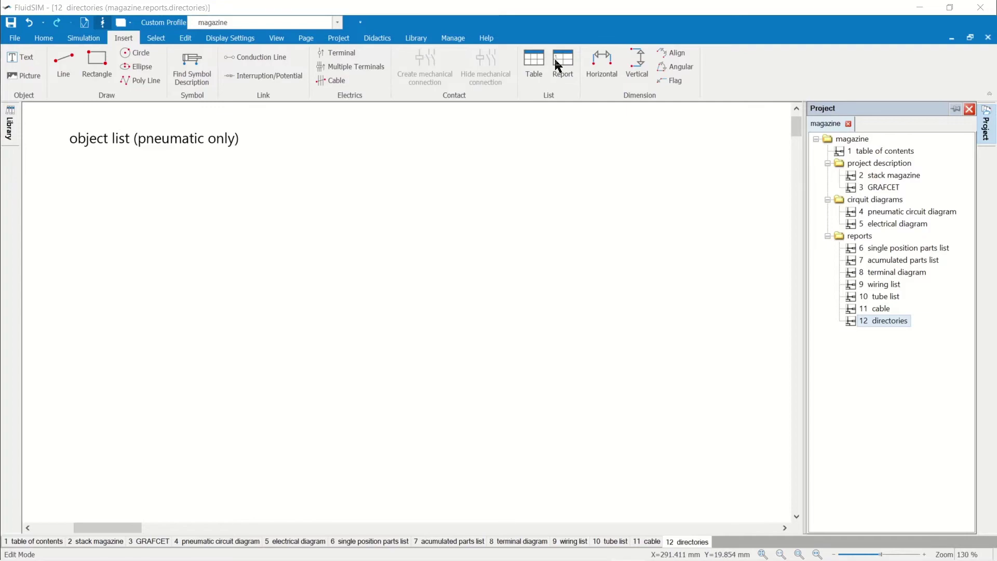
Place an Object list report limited to the pneumatic circuit diagram page 4
{"action": "left_click", "coordinate": [559, 66]}
{"action": "left_click", "coordinate": [250, 190]}
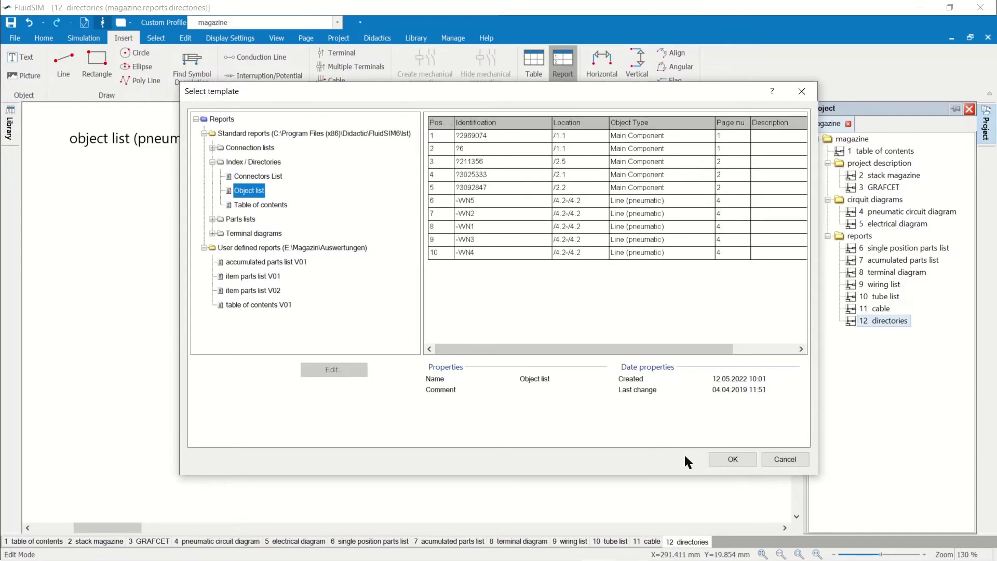
{"action": "key", "text": "Return"}
{"action": "left_click", "coordinate": [66, 170]}
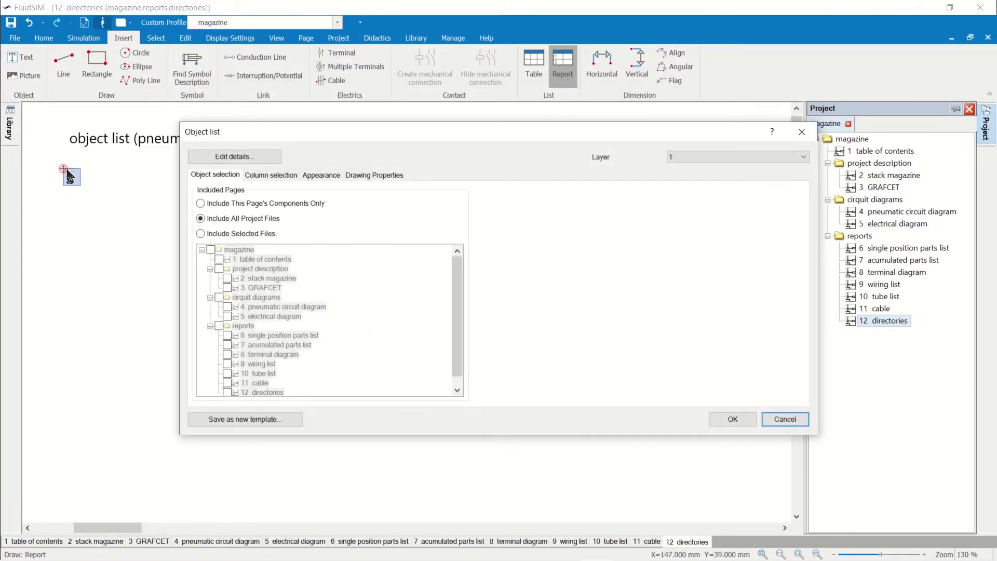
{"action": "left_click", "coordinate": [201, 233]}
{"action": "left_click", "coordinate": [227, 307]}
{"action": "left_click", "coordinate": [733, 419]}
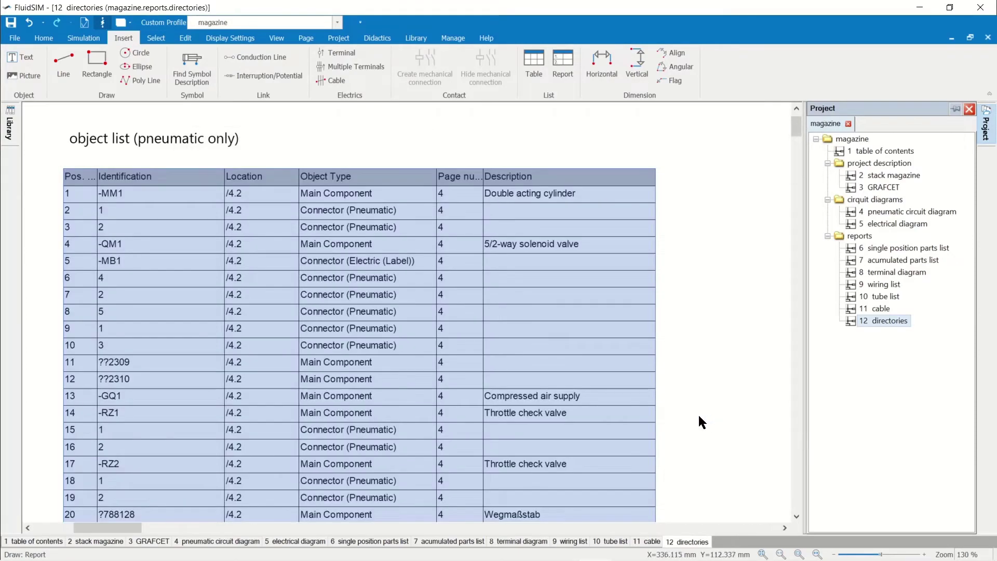
Use Jump to Target to locate the ??2309 row's component in the diagram
{"action": "right_click", "coordinate": [161, 322]}
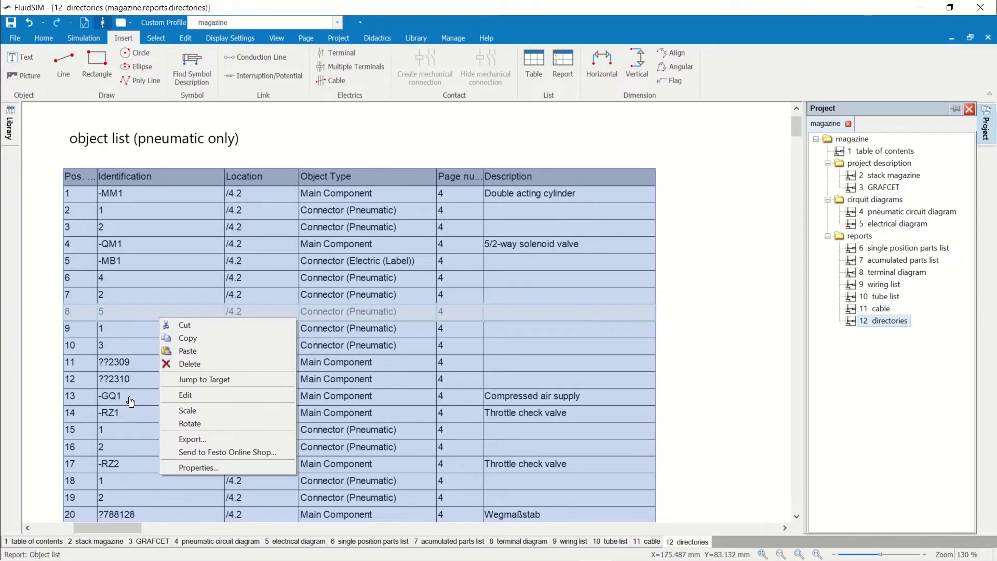
{"action": "scroll", "coordinate": [141, 448], "scroll_direction": "down", "scroll_amount": 2}
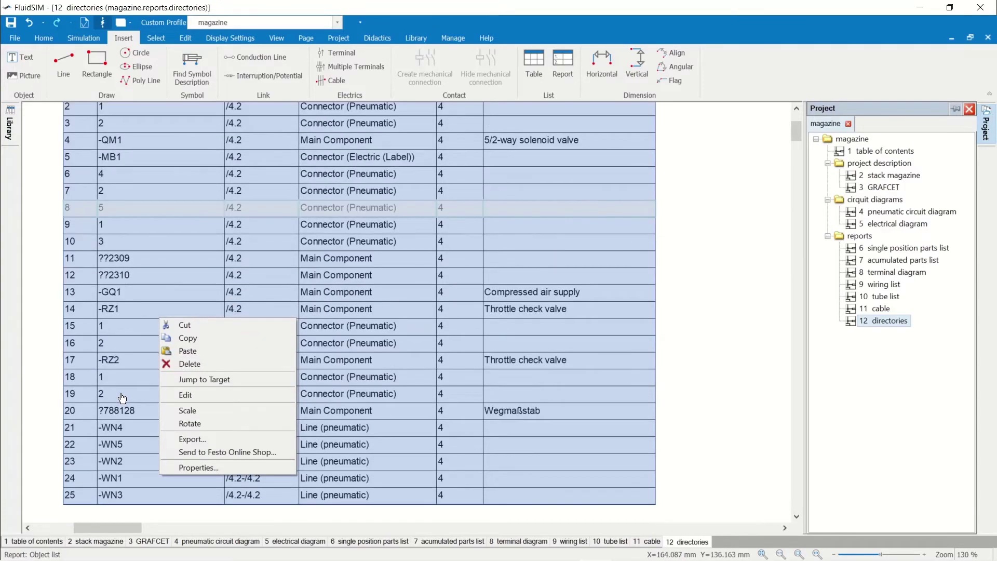
{"action": "right_click", "coordinate": [123, 260]}
{"action": "left_click", "coordinate": [157, 322]}
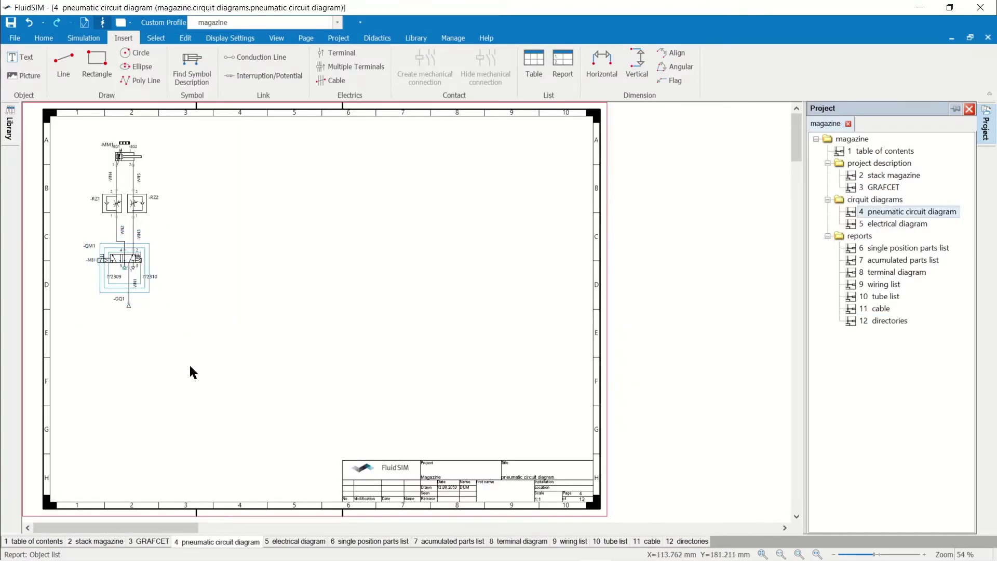
{"action": "left_click", "coordinate": [684, 545]}
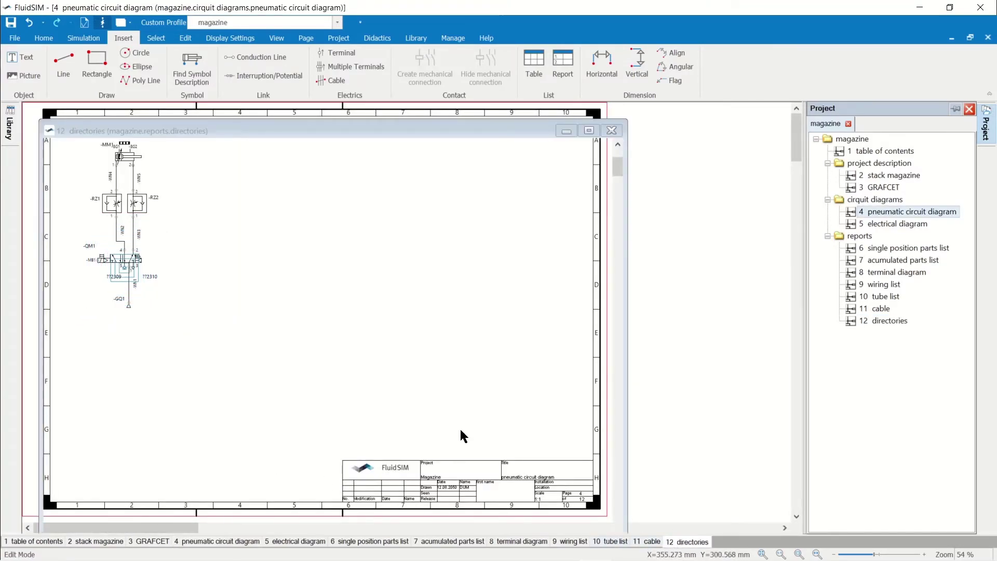
Edit the object list to rename ??2309 and ??2310 to -RP1 and -RP2, then check the diagram
{"action": "right_click", "coordinate": [138, 262]}
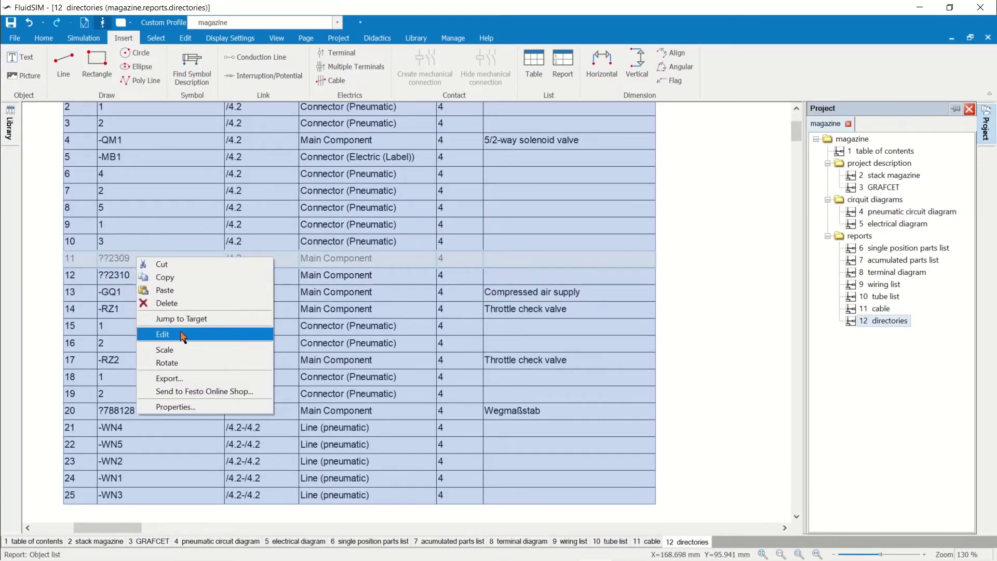
{"action": "left_click", "coordinate": [163, 330]}
{"action": "double_click", "coordinate": [115, 259]}
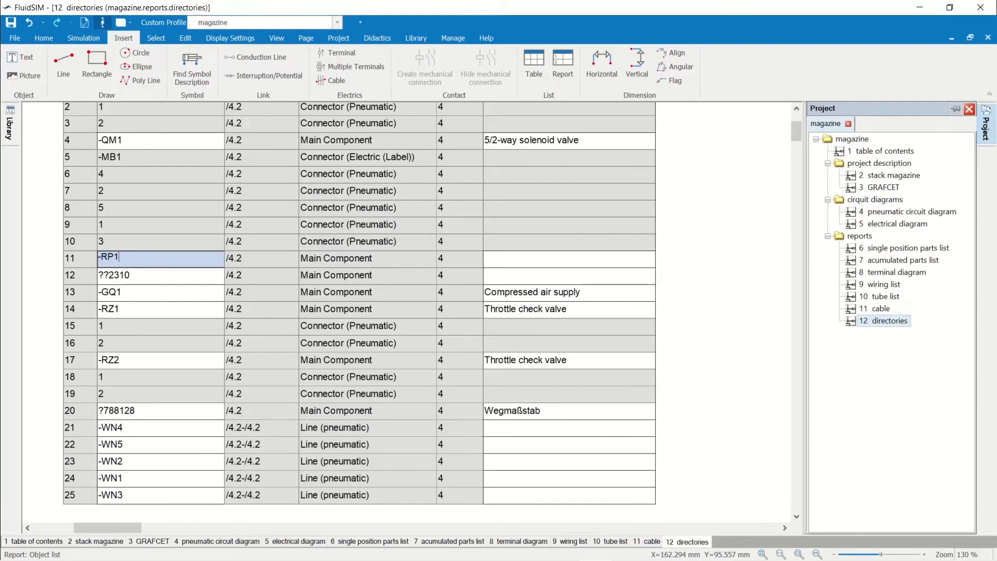
{"action": "double_click", "coordinate": [110, 276]}
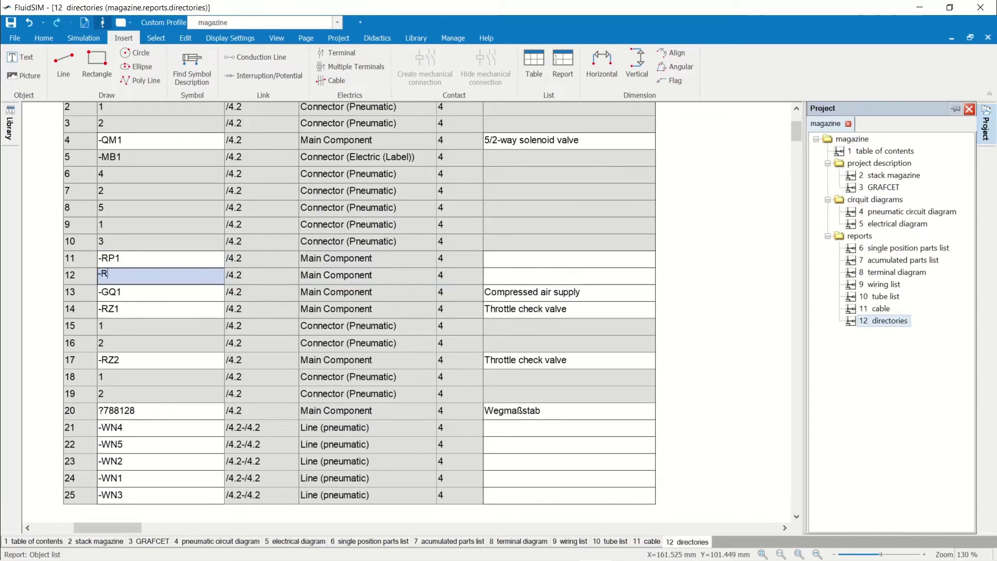
{"action": "type", "text": "-RP2"}
{"action": "key", "text": "Return"}
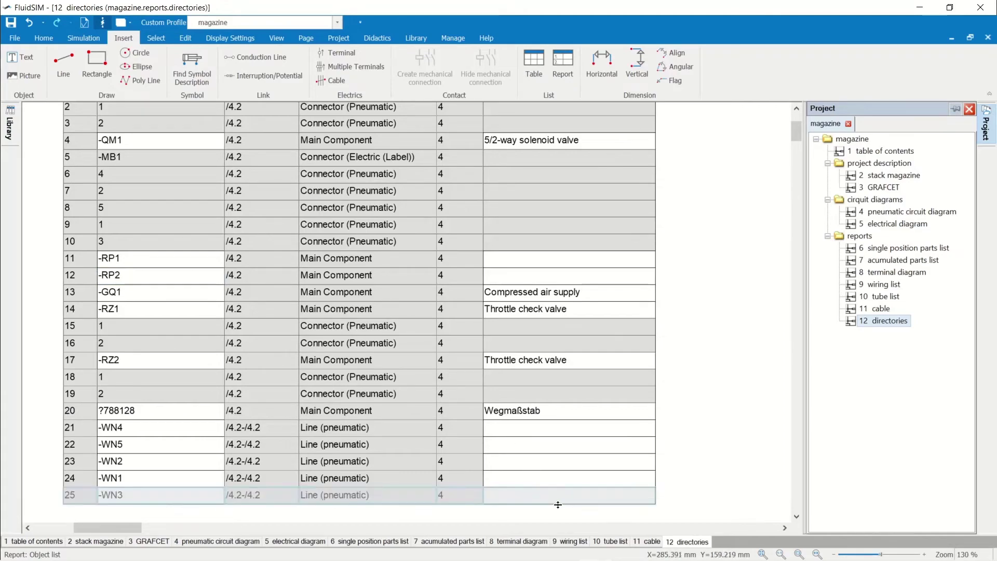
{"action": "left_click", "coordinate": [247, 543]}
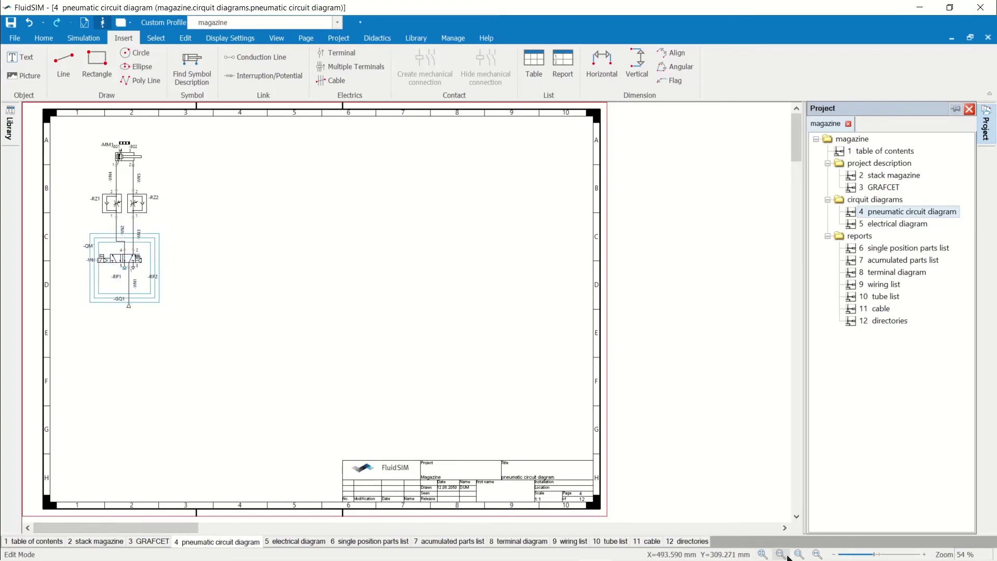
{"action": "left_click_drag", "start_coordinate": [62, 241], "coordinate": [170, 317]}
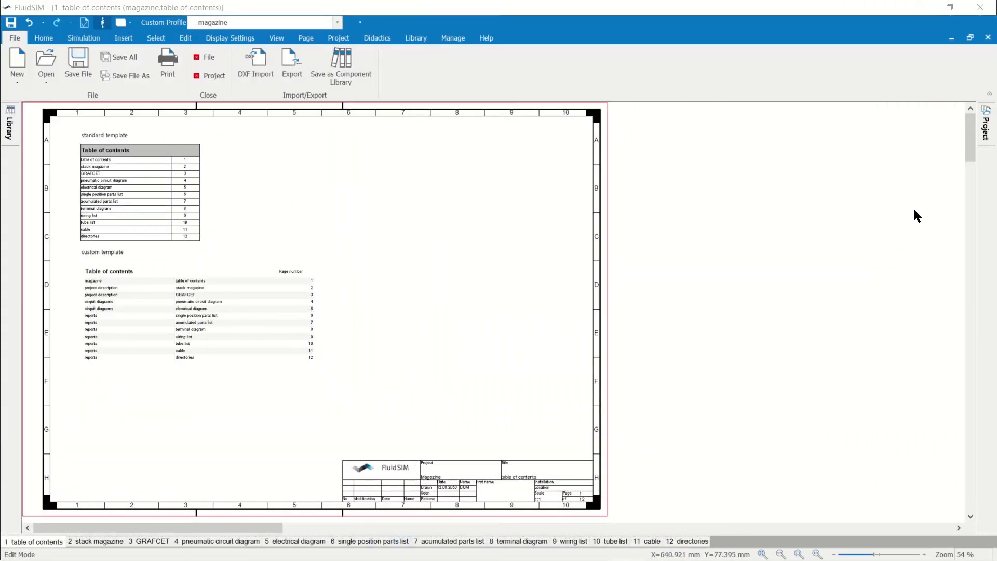
Select the project description, cirquit diagrams and reports folders in the project page tree
{"action": "left_click", "coordinate": [98, 542]}
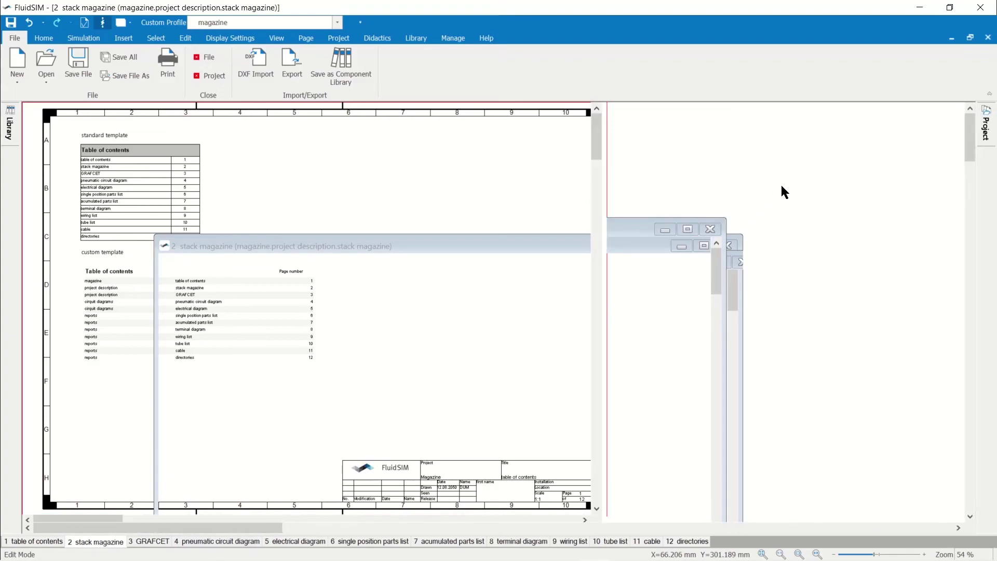
{"action": "left_click", "coordinate": [985, 127]}
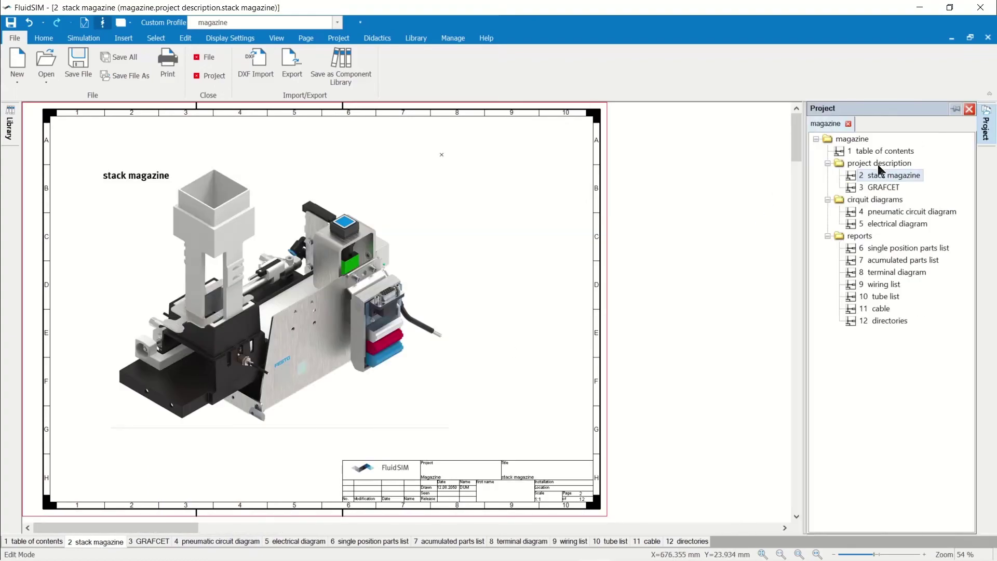
{"action": "left_click", "coordinate": [867, 165]}
{"action": "left_click", "coordinate": [879, 200]}
{"action": "left_click", "coordinate": [862, 238]}
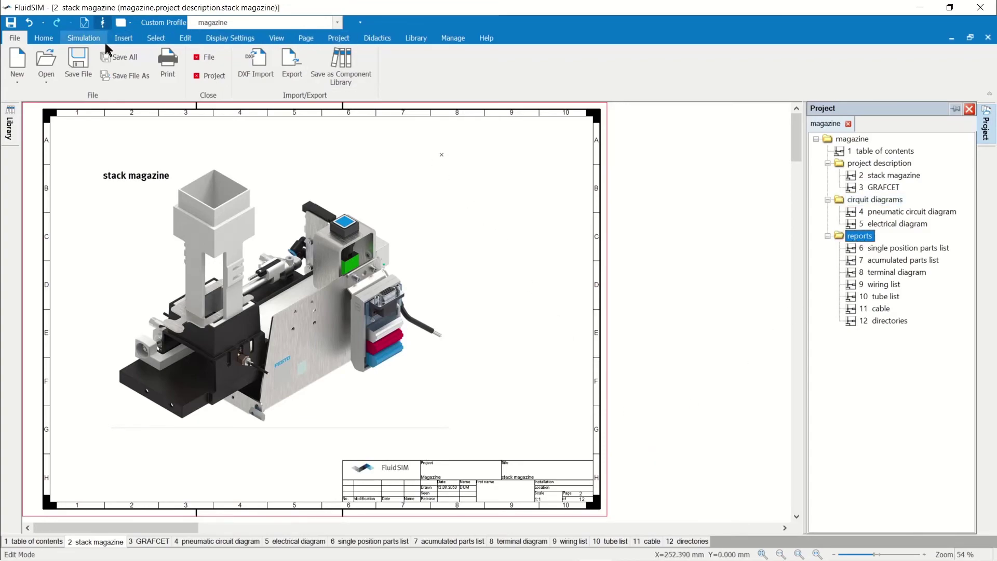
Export all twelve project pages as one PDF file
{"action": "left_click", "coordinate": [286, 63]}
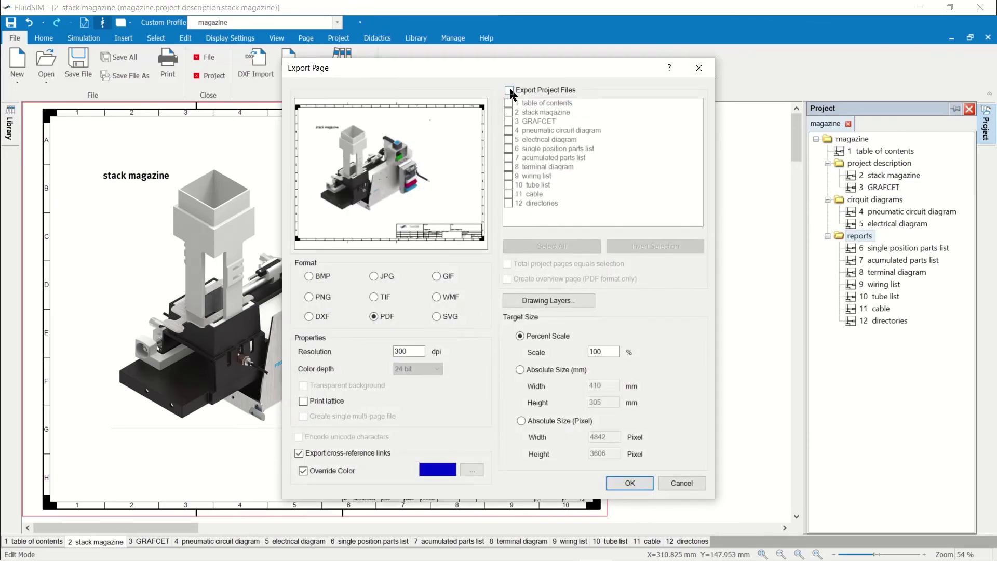
{"action": "left_click", "coordinate": [509, 91]}
{"action": "left_click", "coordinate": [522, 241]}
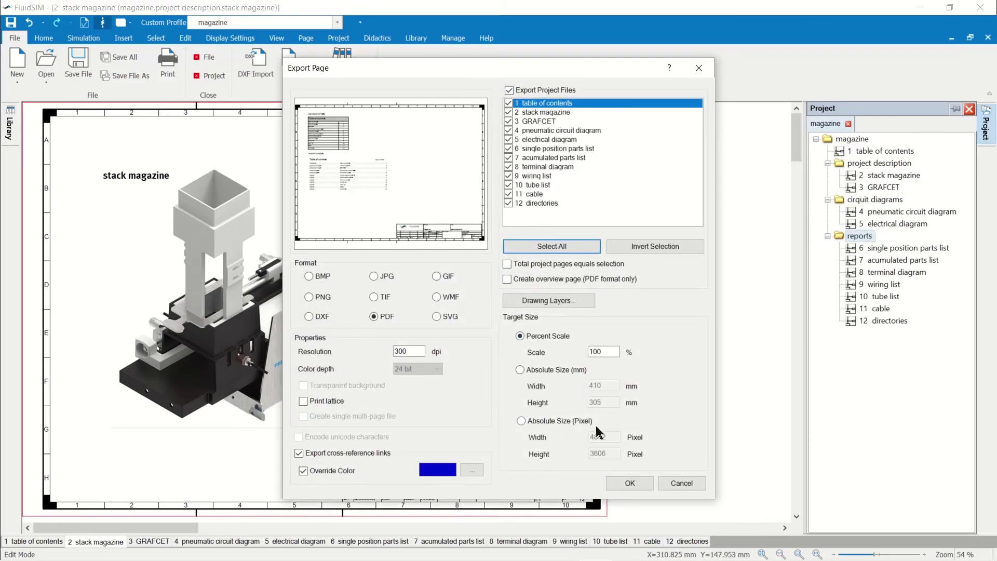
{"action": "left_click", "coordinate": [629, 483]}
{"action": "key", "text": "Return"}
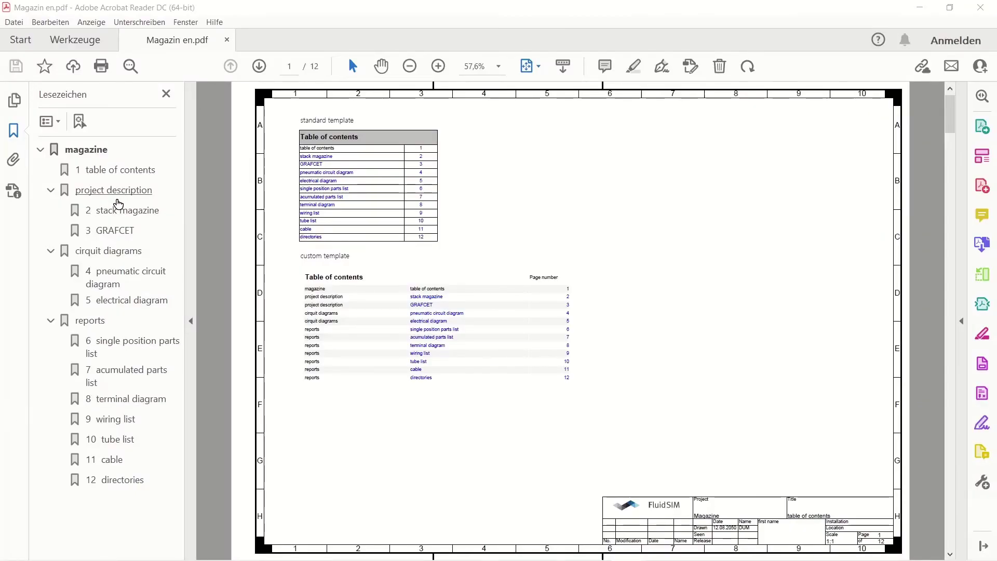
Jump through the PDF bookmarks, from stack magazine, GRAFCET and the circuit diagrams through the parts, terminal, wiring, tube and cable lists to page 12, directories
{"action": "left_click", "coordinate": [118, 214]}
{"action": "left_click", "coordinate": [113, 231]}
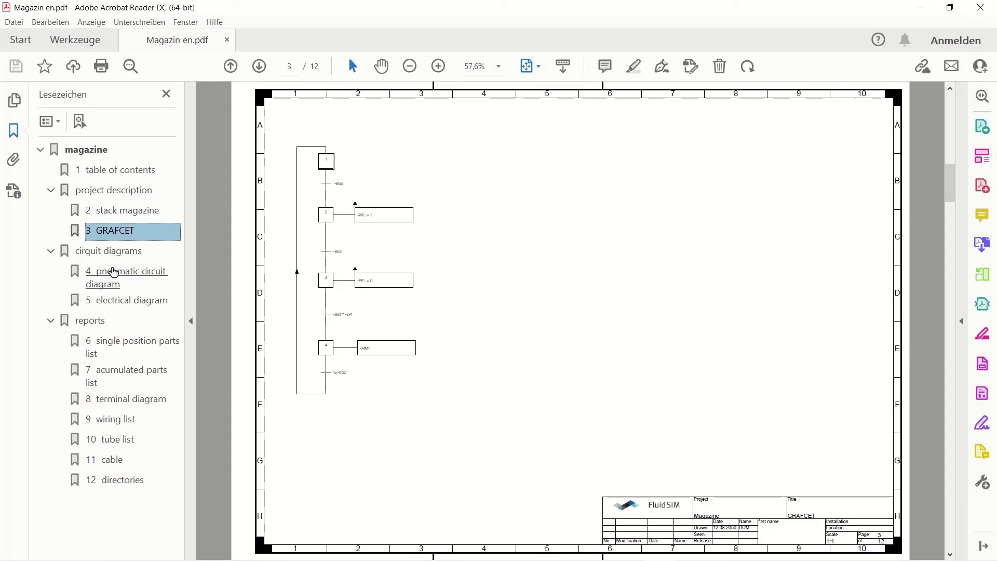
{"action": "left_click", "coordinate": [115, 276]}
{"action": "left_click", "coordinate": [118, 303]}
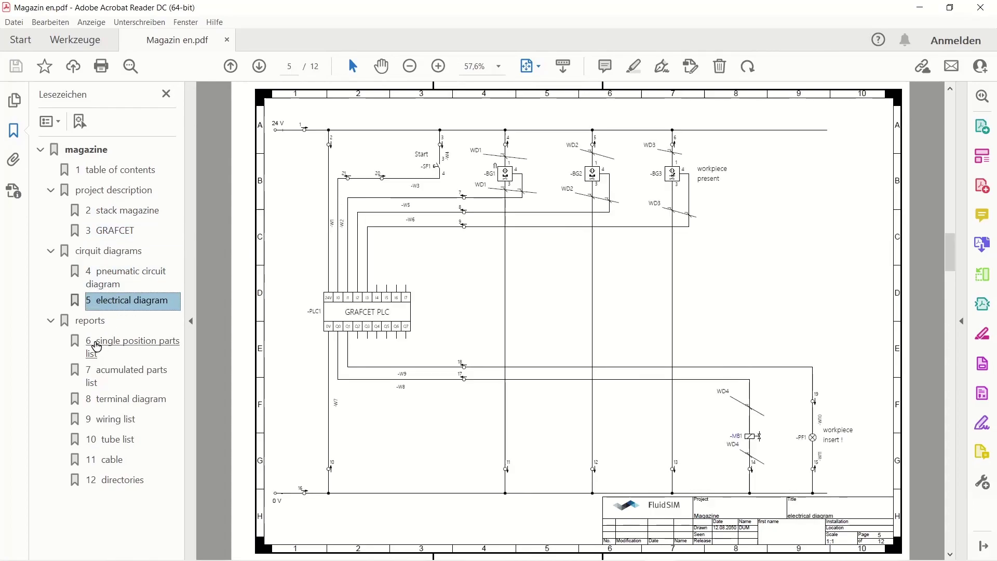
{"action": "left_click", "coordinate": [92, 347]}
{"action": "left_click", "coordinate": [99, 383]}
{"action": "left_click", "coordinate": [107, 401]}
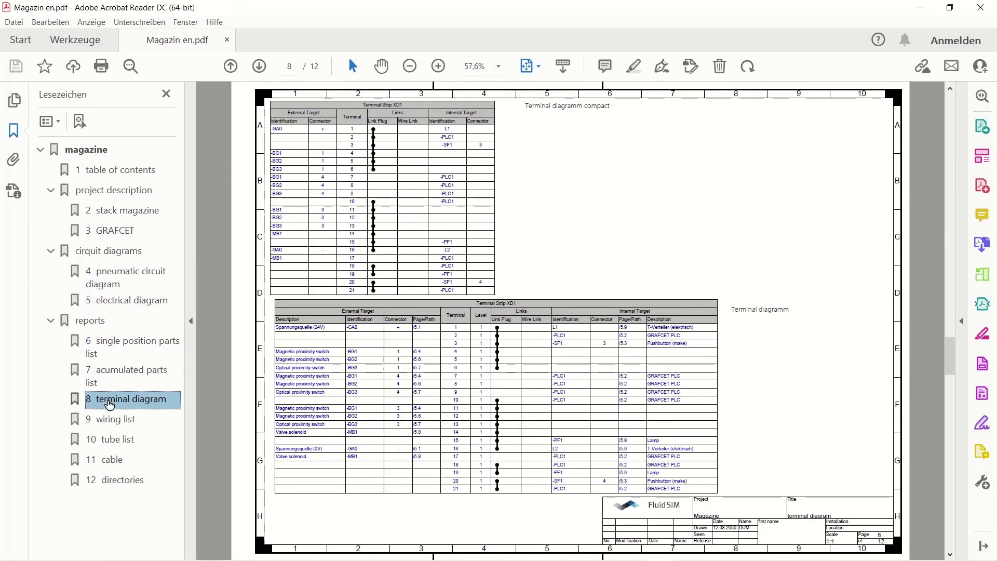
{"action": "left_click", "coordinate": [108, 420]}
{"action": "left_click", "coordinate": [119, 439]}
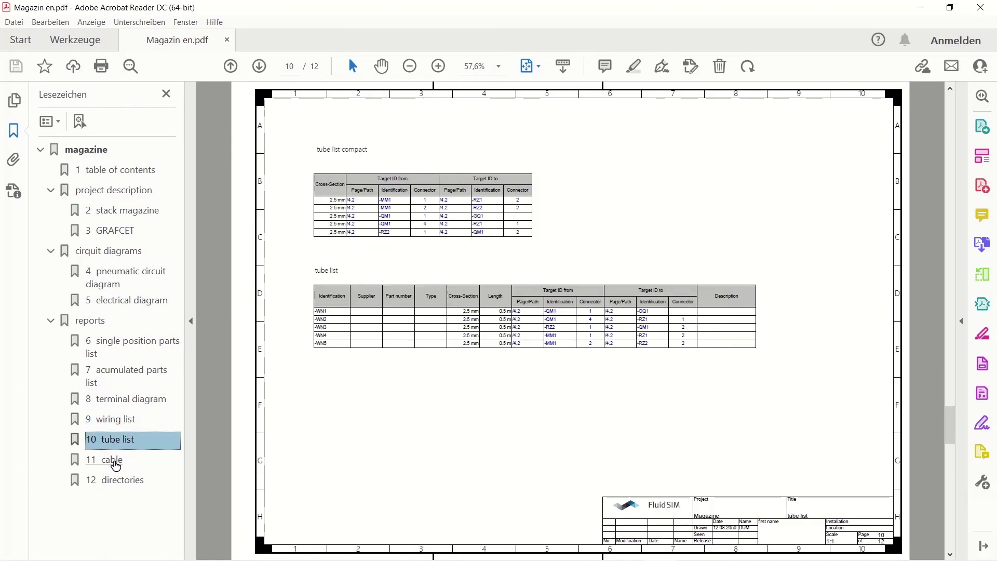
{"action": "left_click", "coordinate": [115, 460]}
{"action": "left_click", "coordinate": [117, 481]}
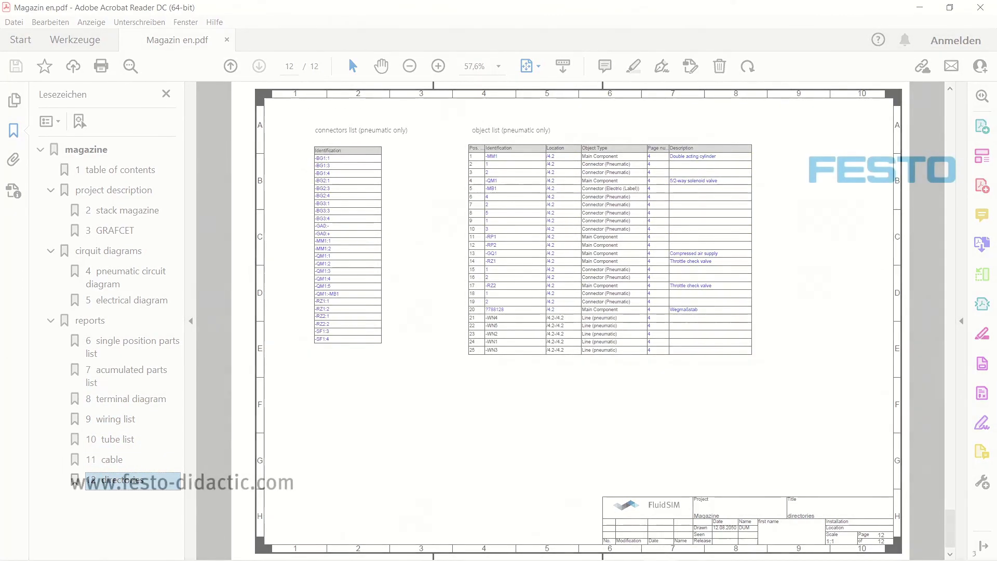